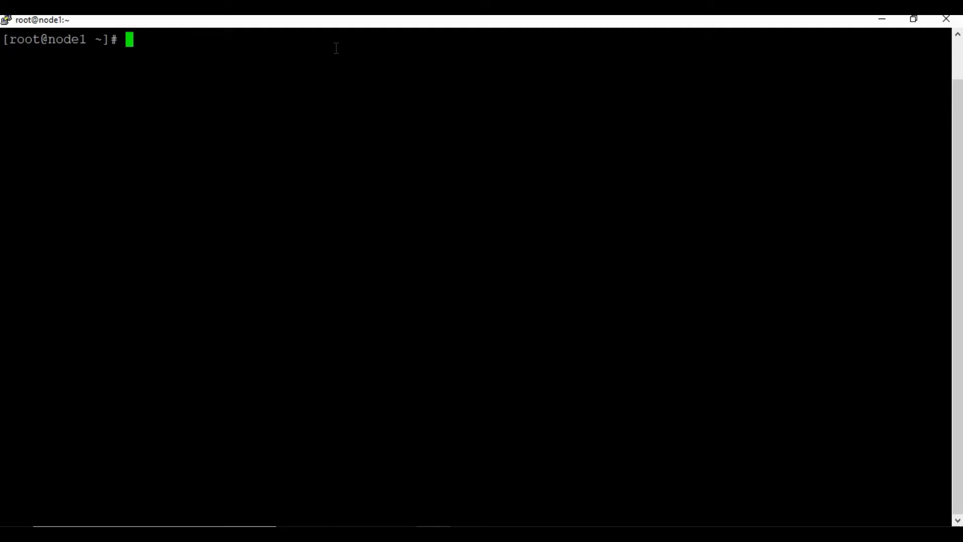
Run a detached jenkins/jenkins:latest container named jenkins as root on port 8080, mounting /var/jenkins to /var/jenkins_home.
text(docker )
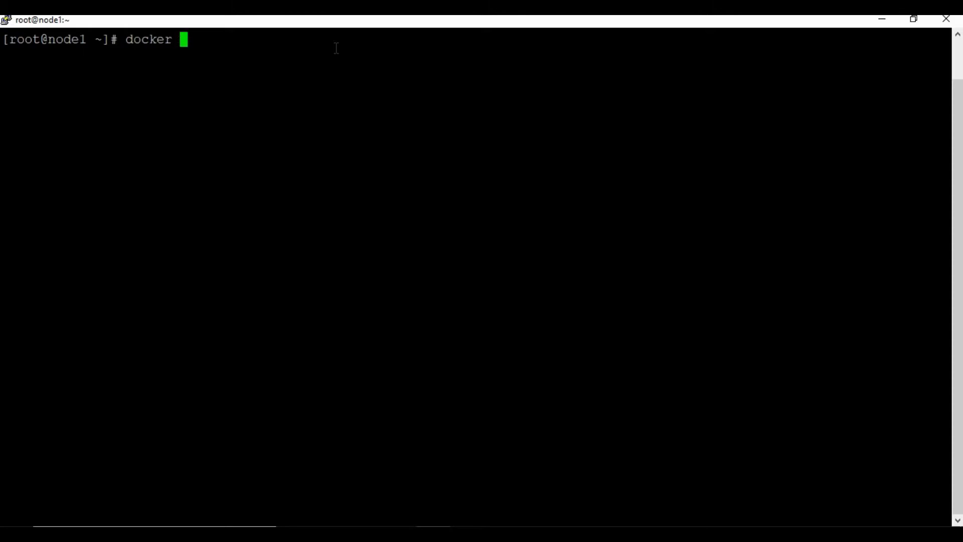
text(run -d -u root )
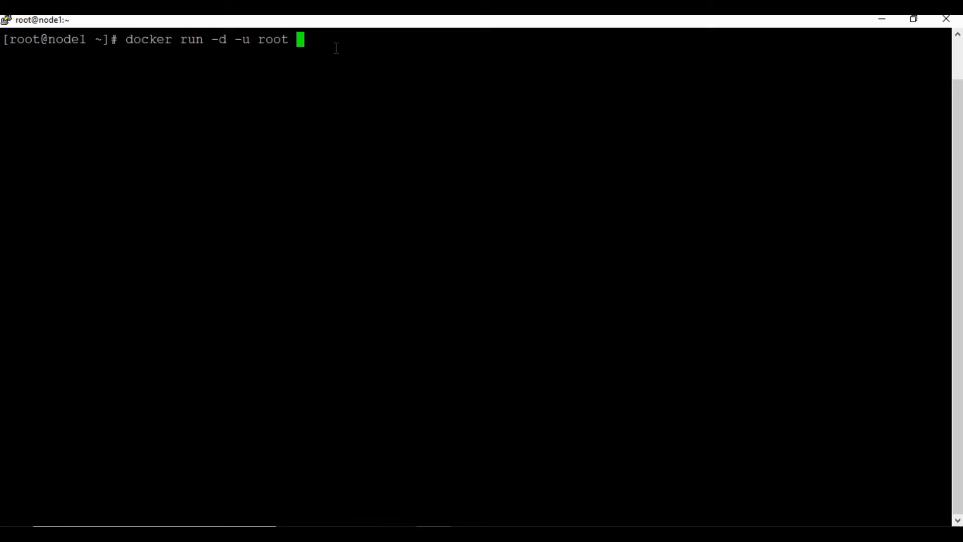
text(-p 8080:8080 )
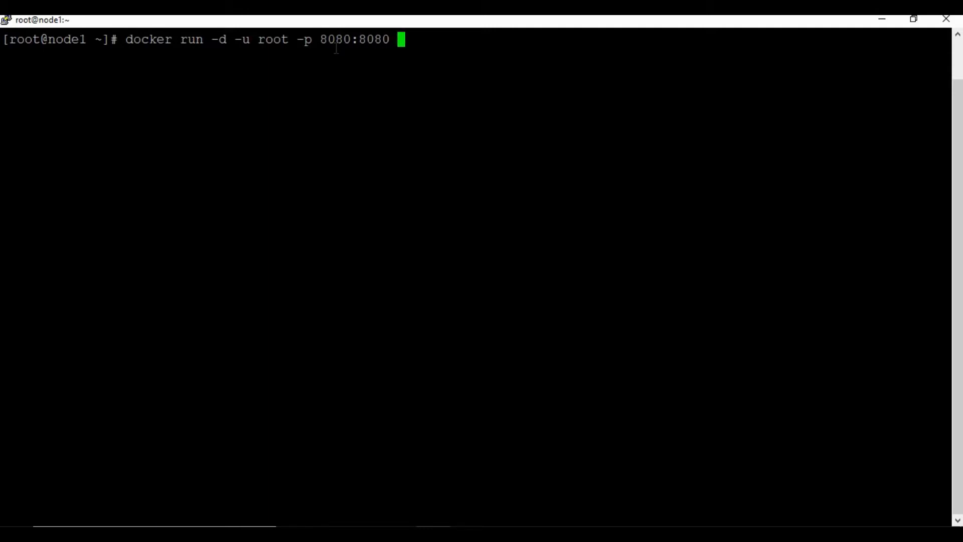
text(--name j)
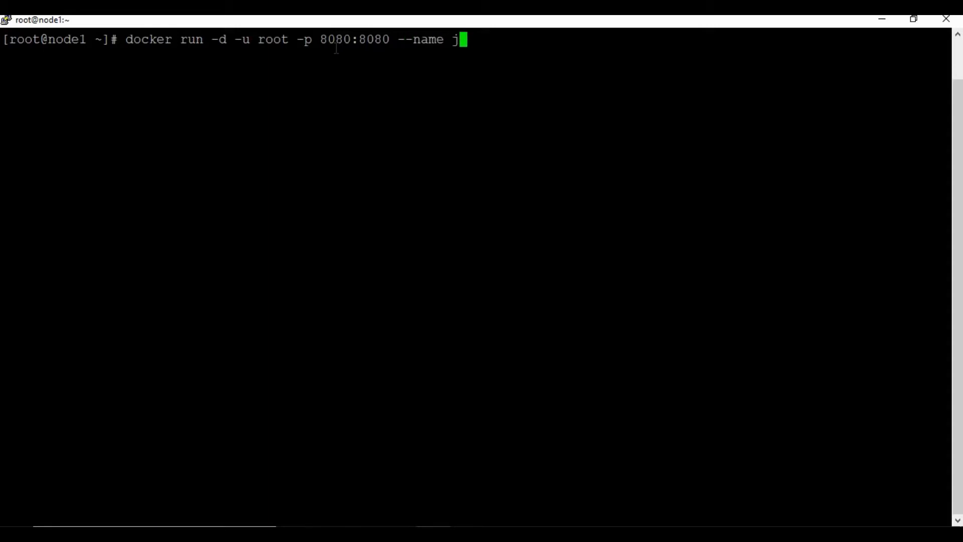
text(enkins -v )
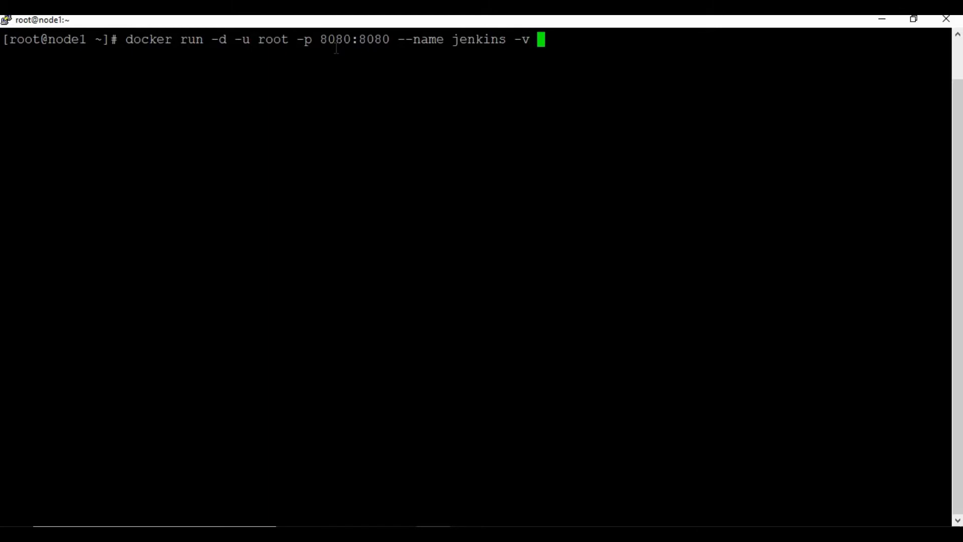
text(/var/jen)
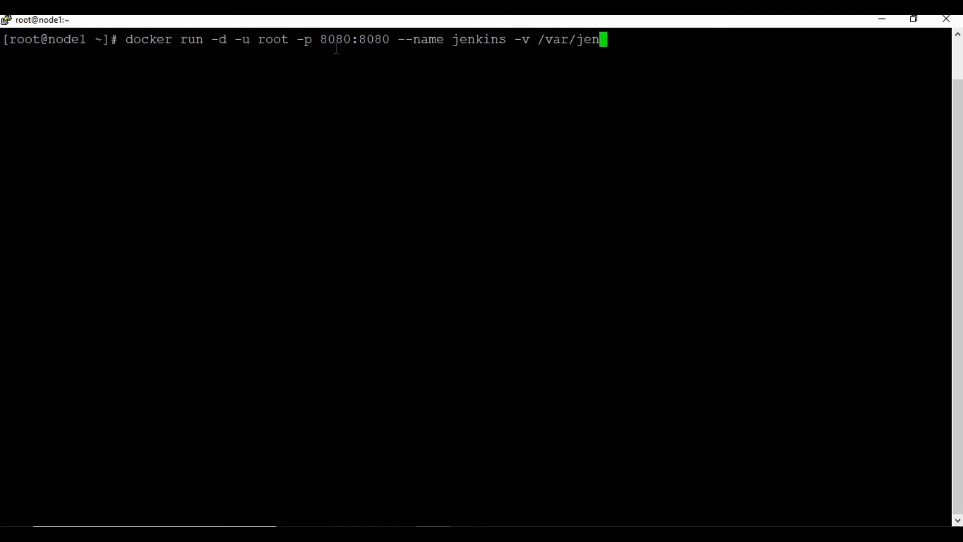
text(kins:/var)
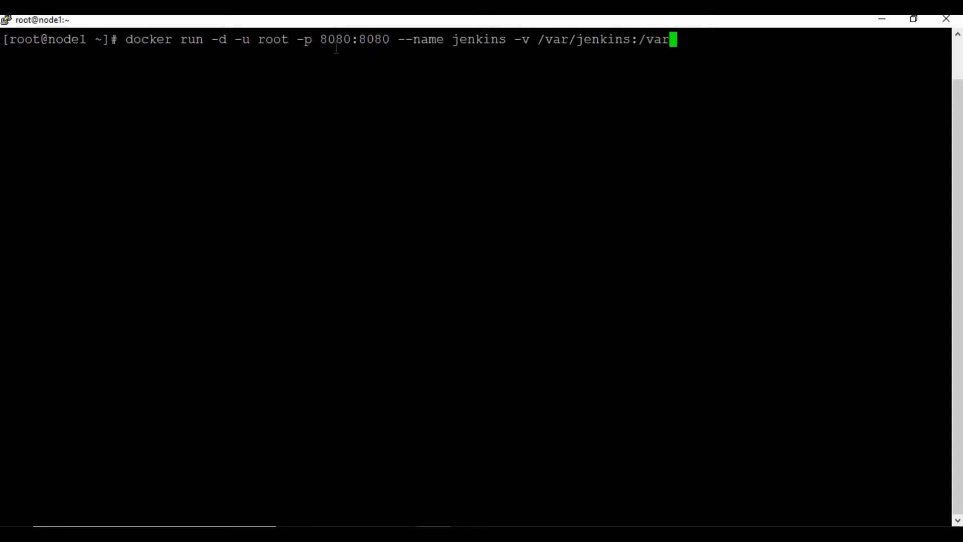
text(/jenkins)
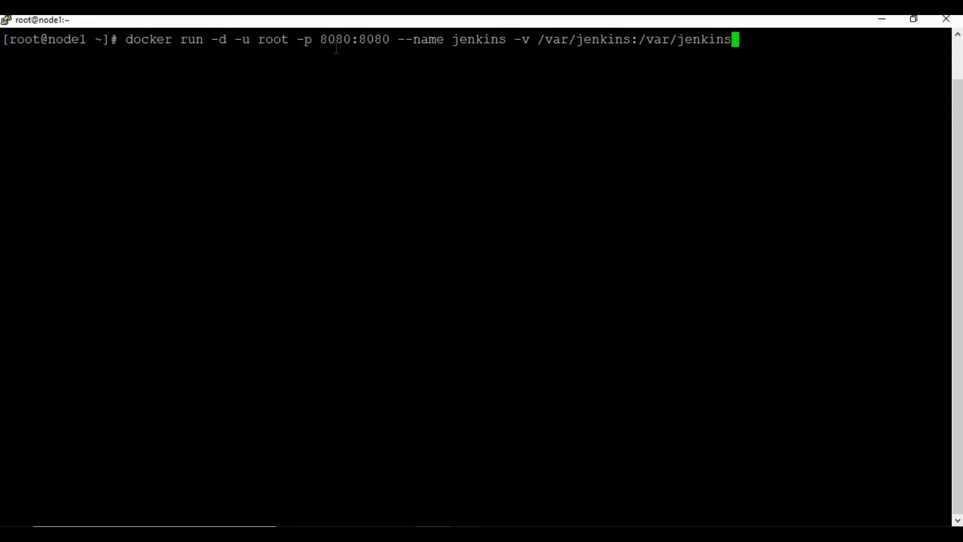
text(_home )
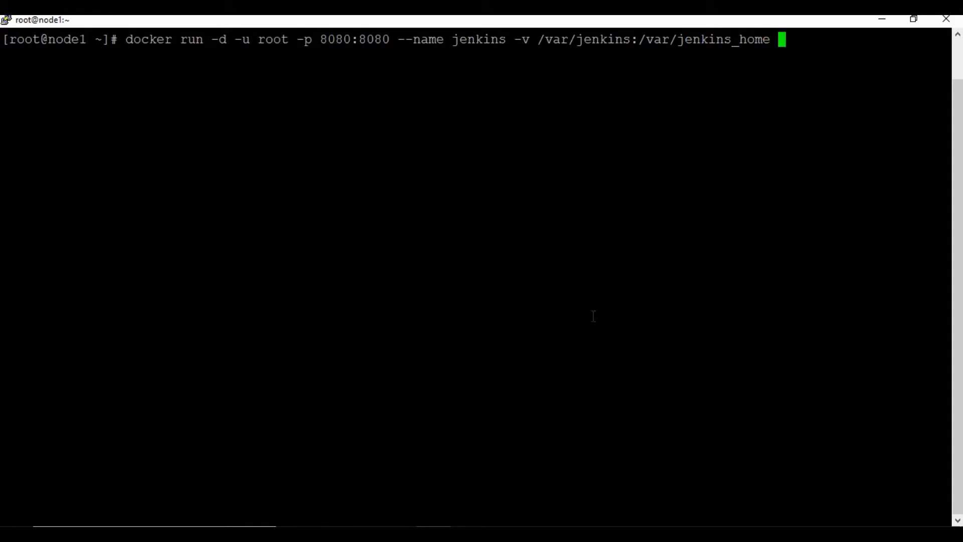
text(jenkins)
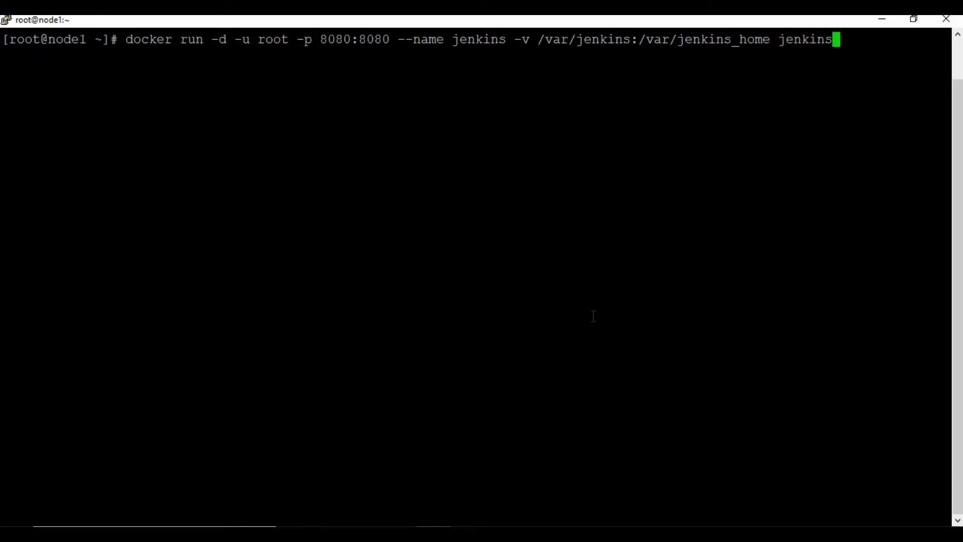
text(/jenkins)
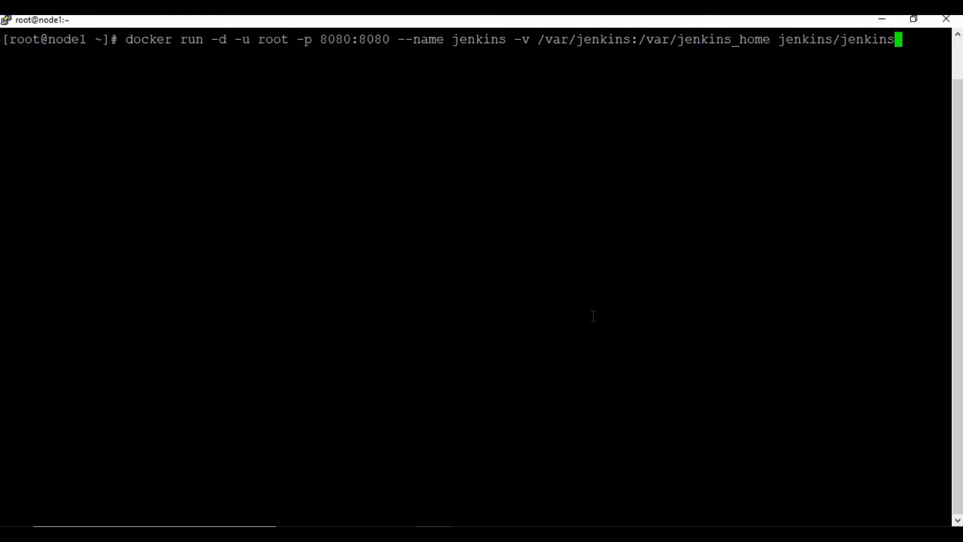
text(:latest)
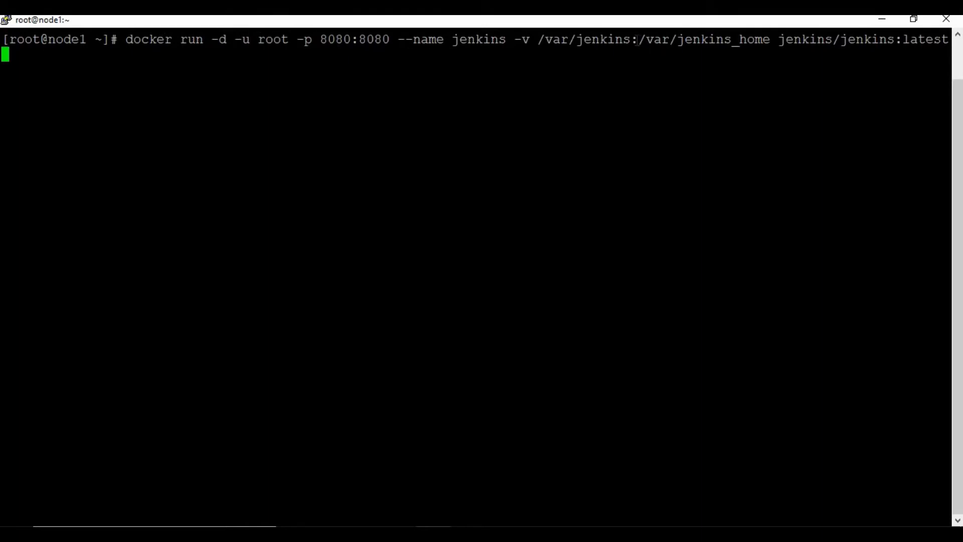
double_click(549, 43)
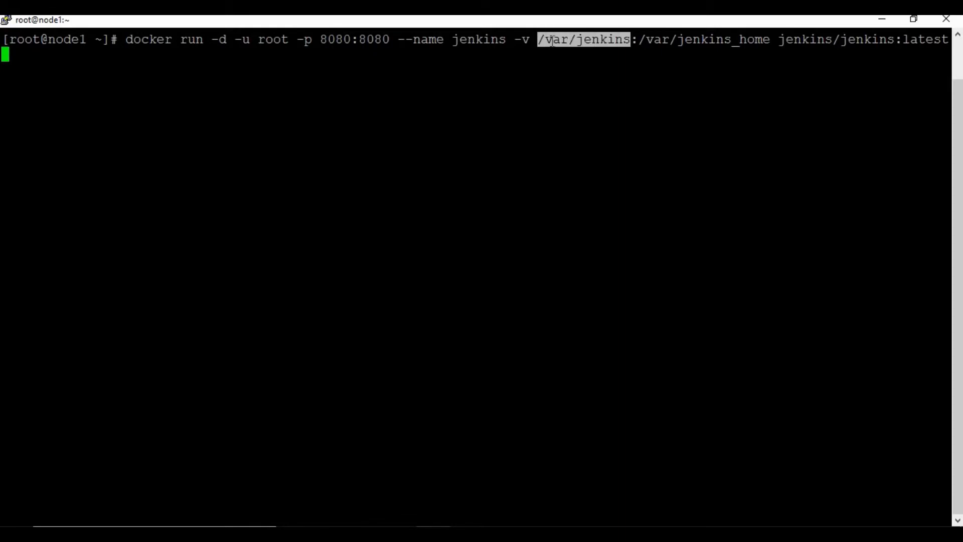
click(565, 50)
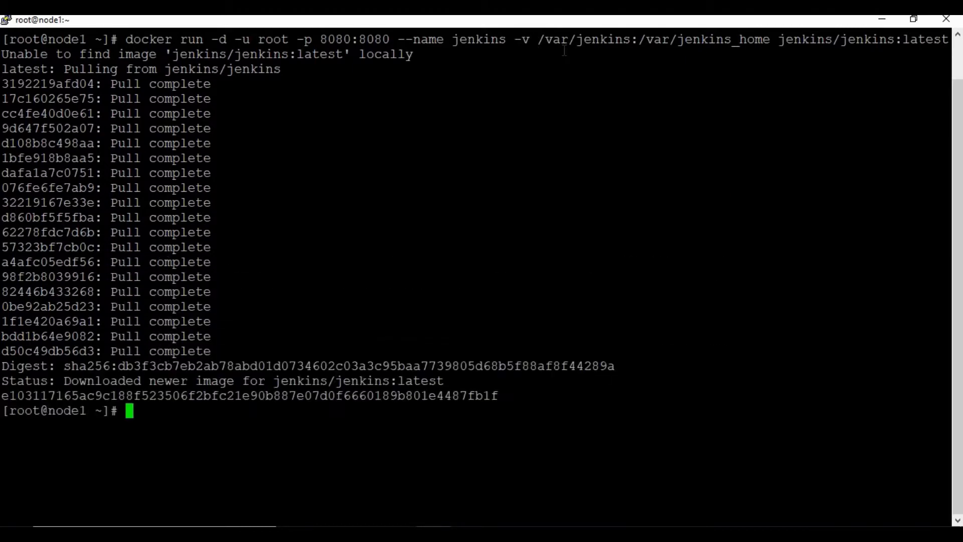
List running containers with docker ps to confirm jenkins is up on port 8080, copying its ID.
text(docker ps)
key(Return)
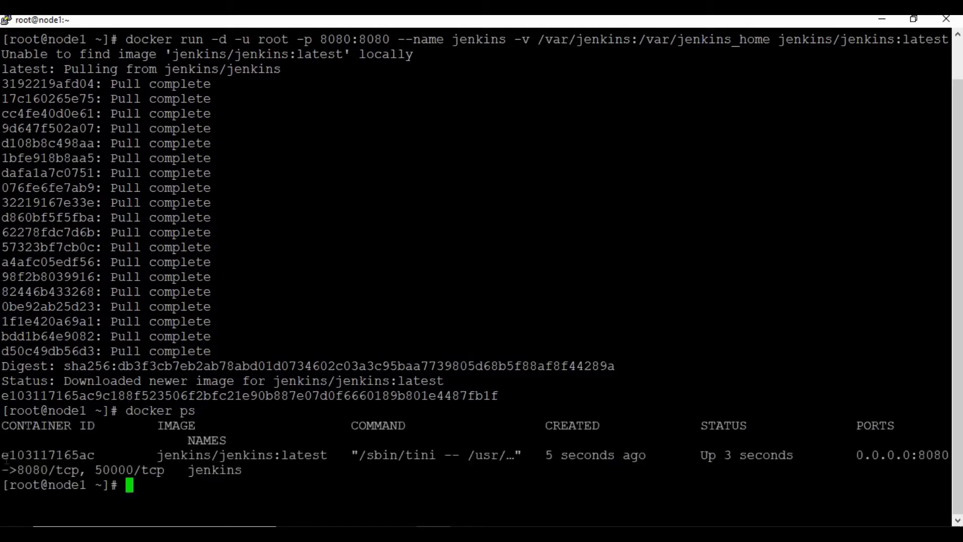
drag(2, 455, 95, 455)
click(164, 494)
text(clear)
key(Return)
text(docker ps)
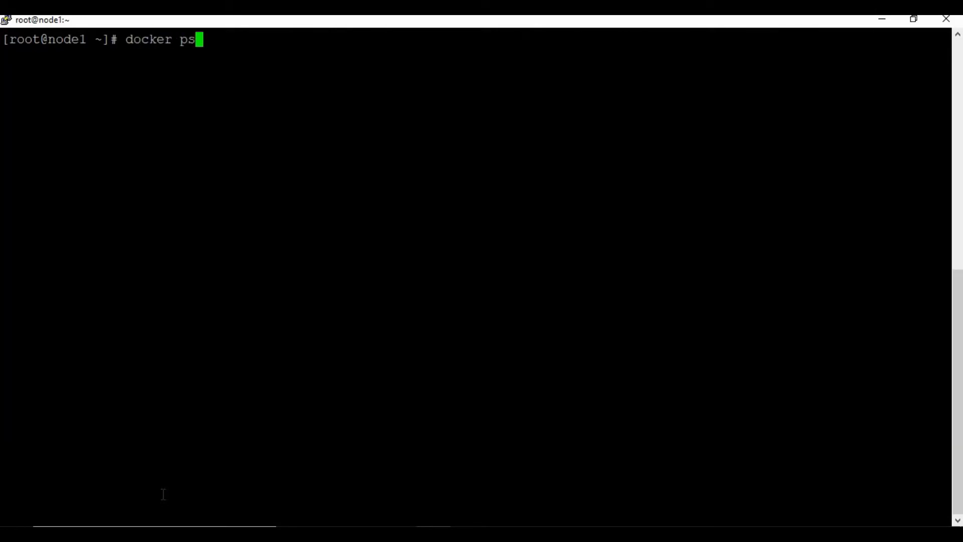
key(Return)
Show the jenkins container's full configuration with docker inspect jenkins.
text(docker )
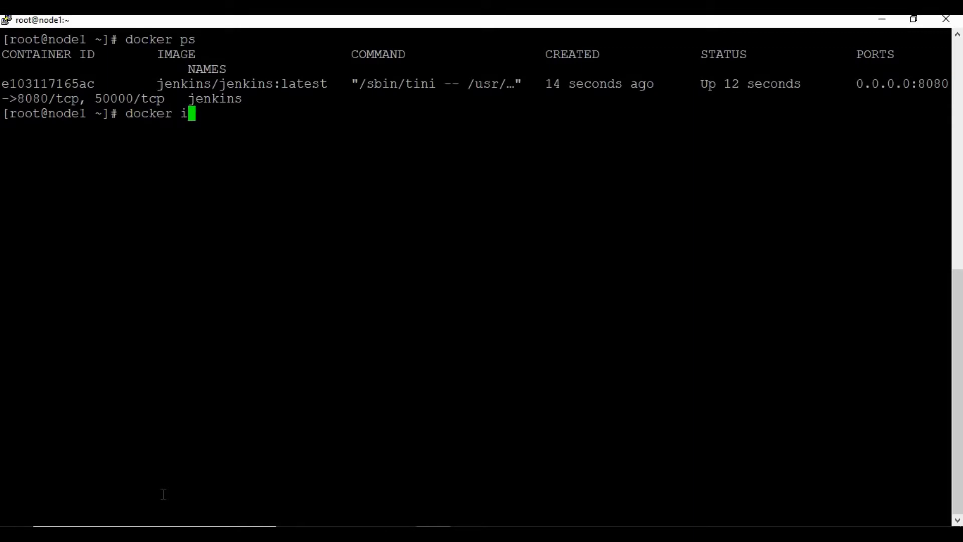
text(inspect )
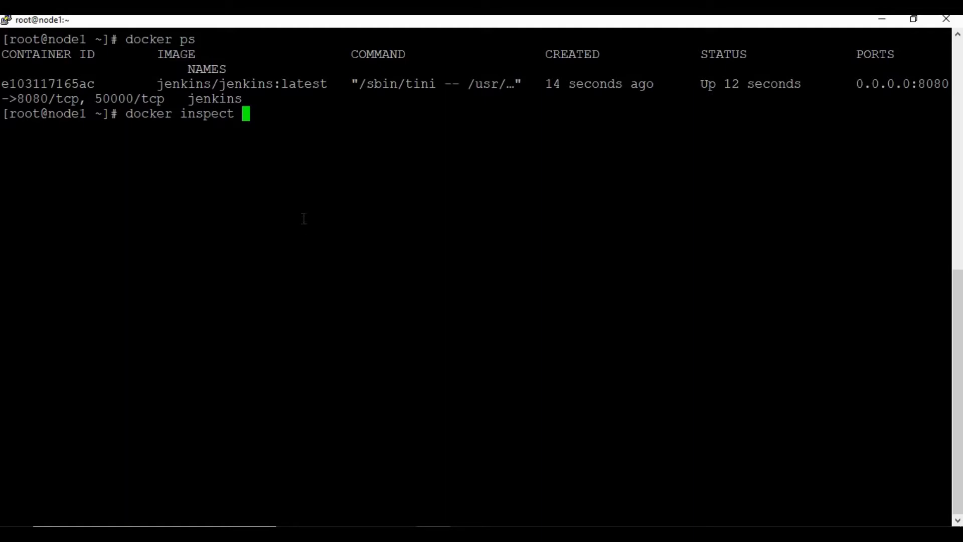
text(jenkis)
key(BackSpace)
text(ns)
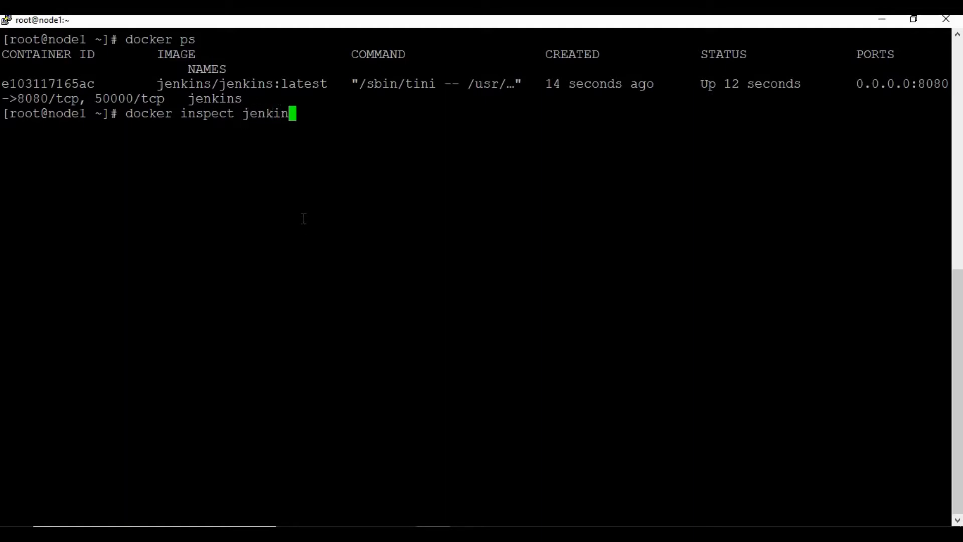
key(Return)
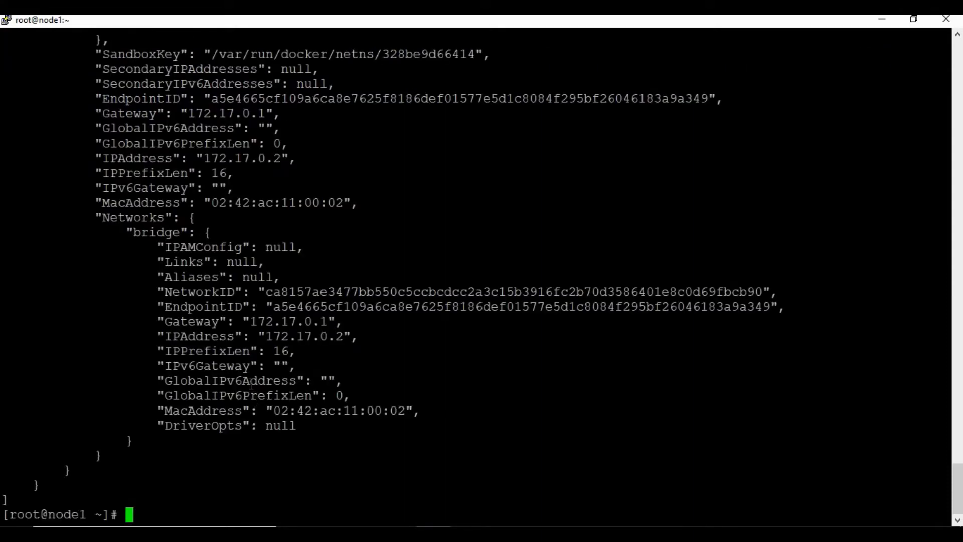
scroll(252, 385, up, 5)
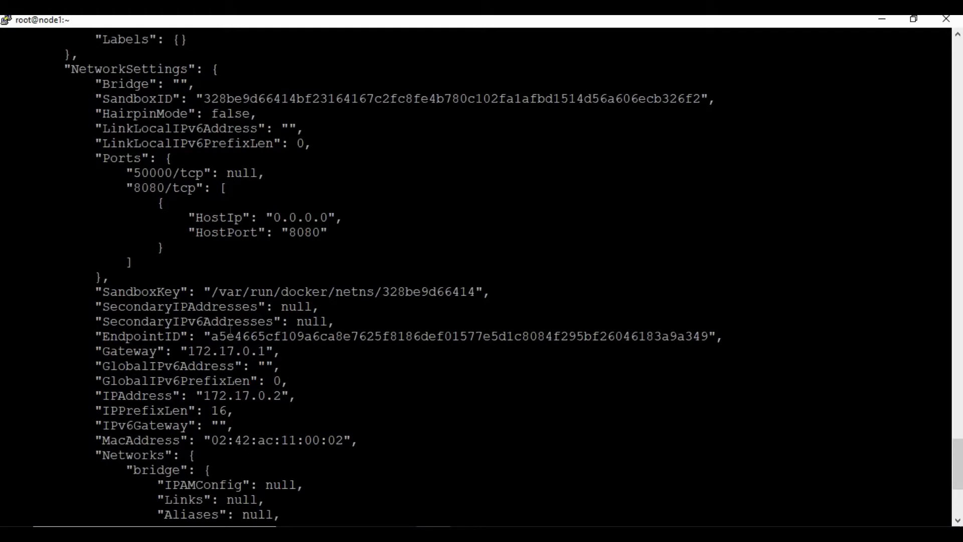
scroll(230, 331, up, 5)
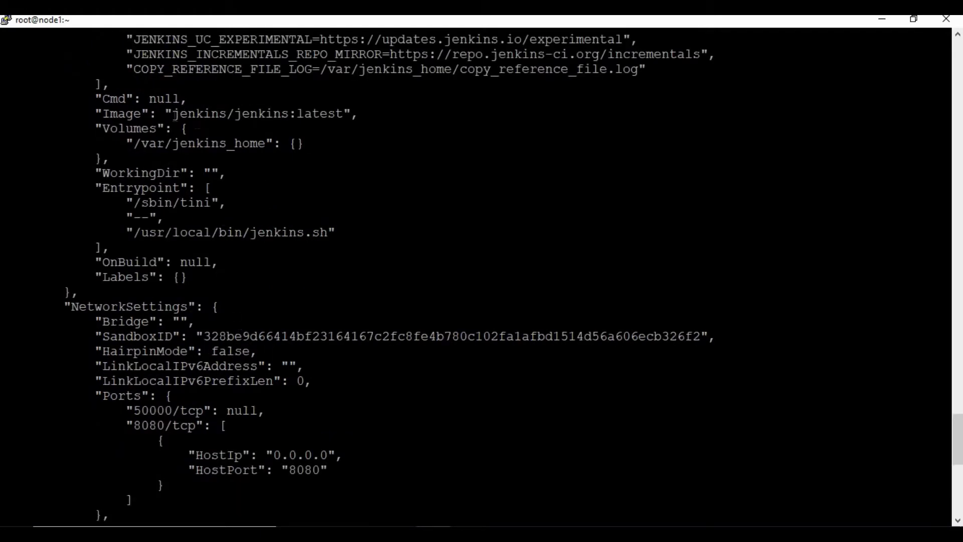
drag(188, 113, 136, 103)
click(138, 146)
drag(134, 144, 266, 144)
click(286, 186)
scroll(287, 186, up, 5)
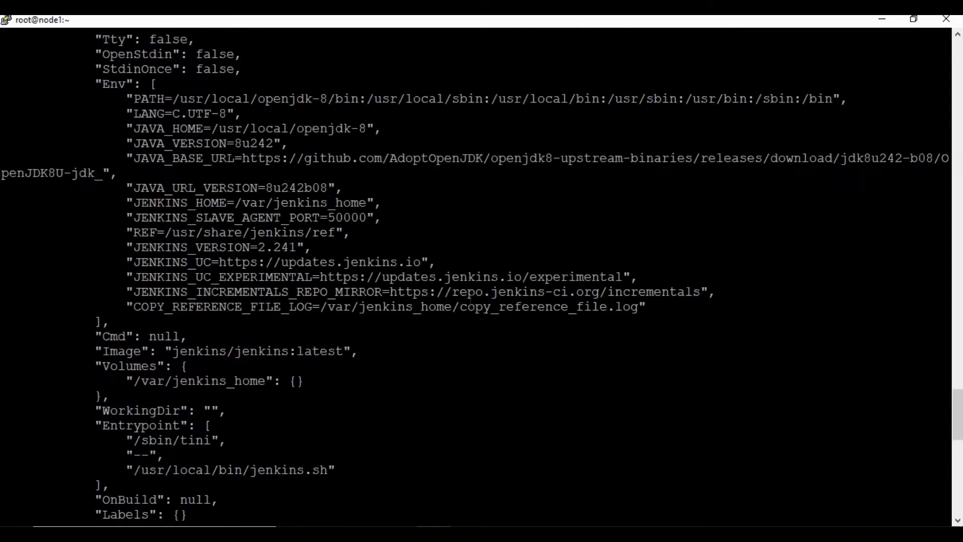
scroll(442, 277, up, 5)
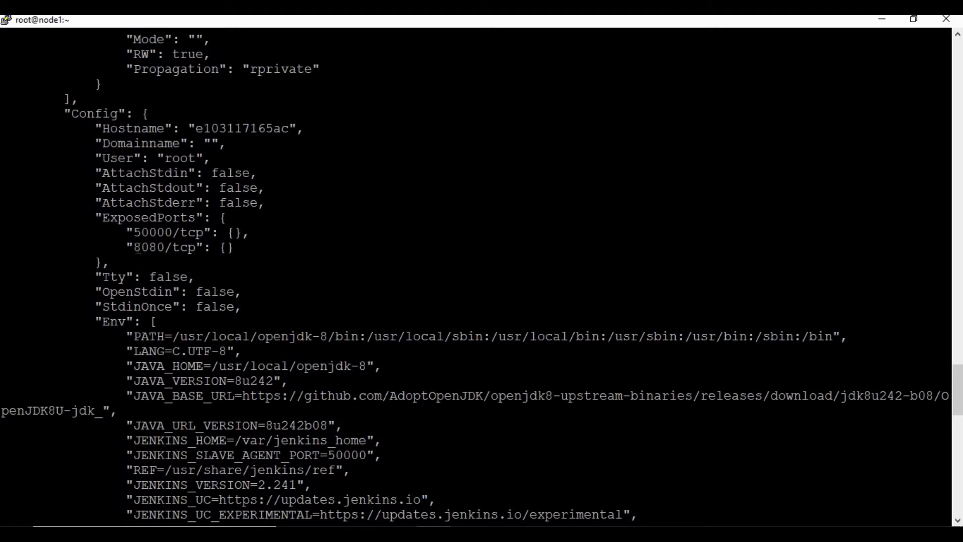
drag(179, 248, 196, 247)
drag(134, 232, 196, 232)
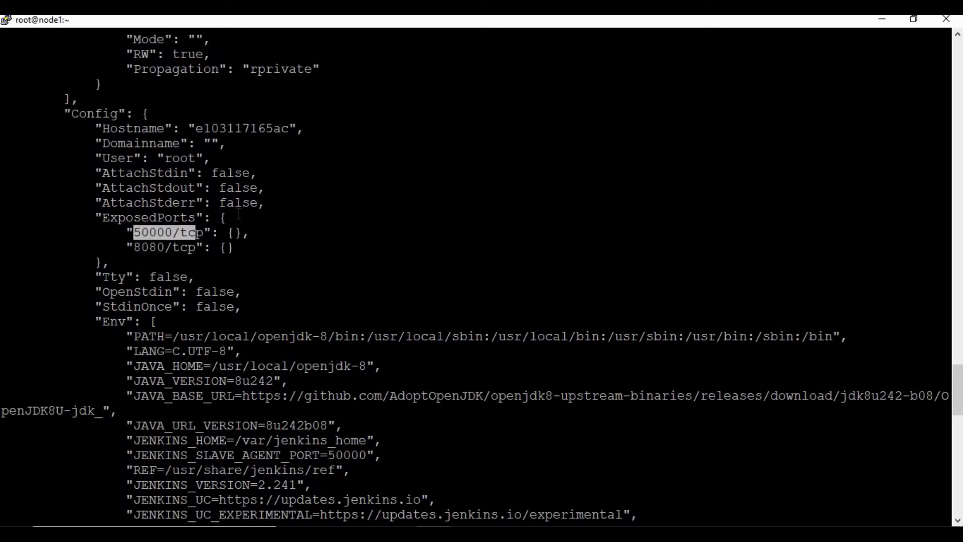
click(240, 213)
scroll(242, 211, up, 5)
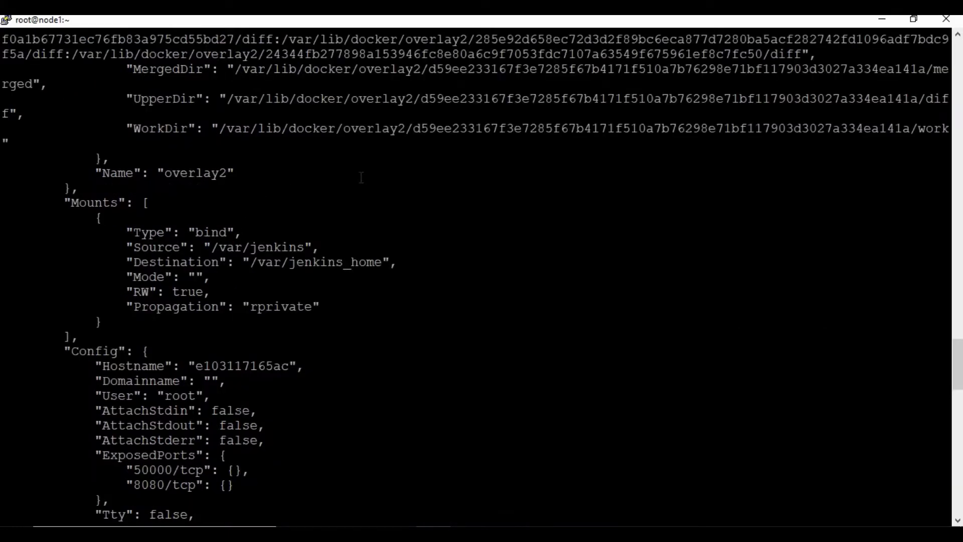
scroll(361, 177, up, 5)
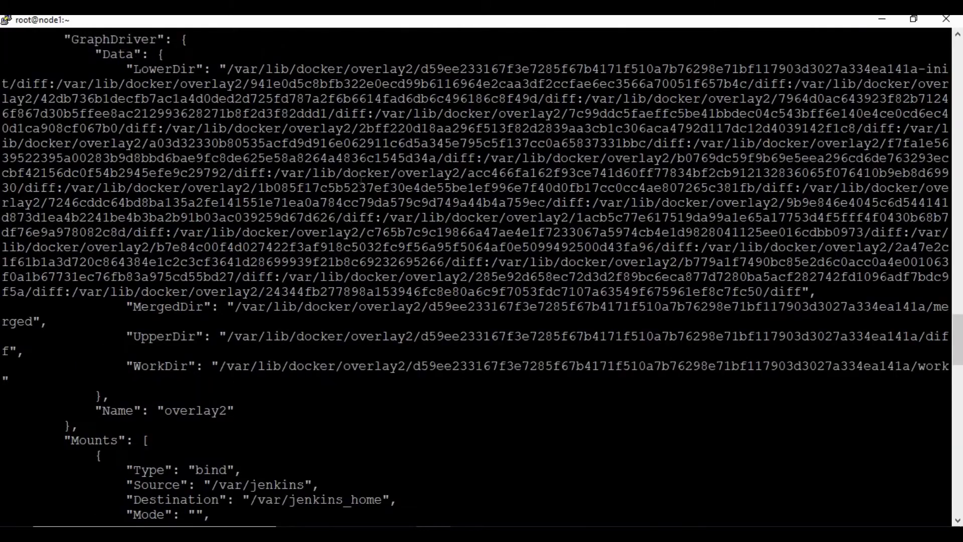
scroll(361, 178, up, 20)
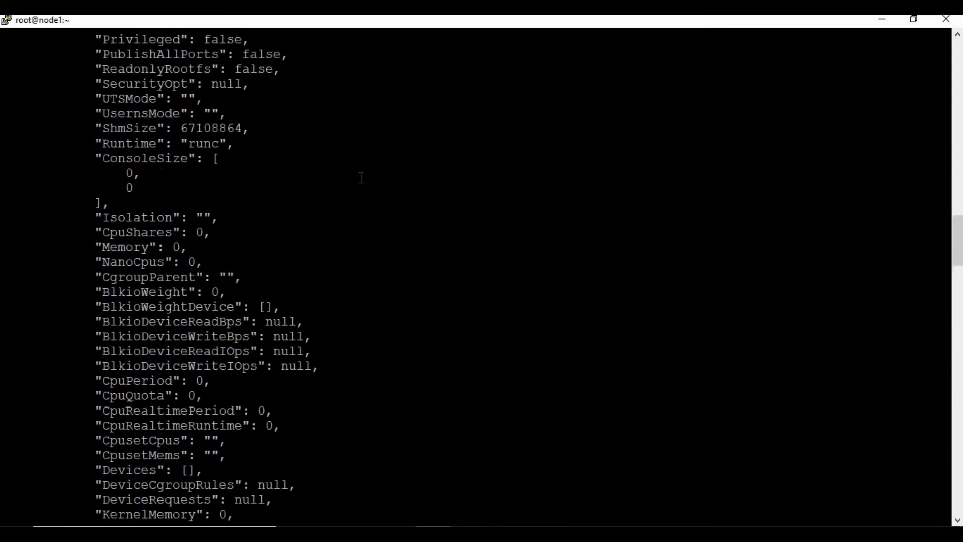
scroll(361, 178, up, 16)
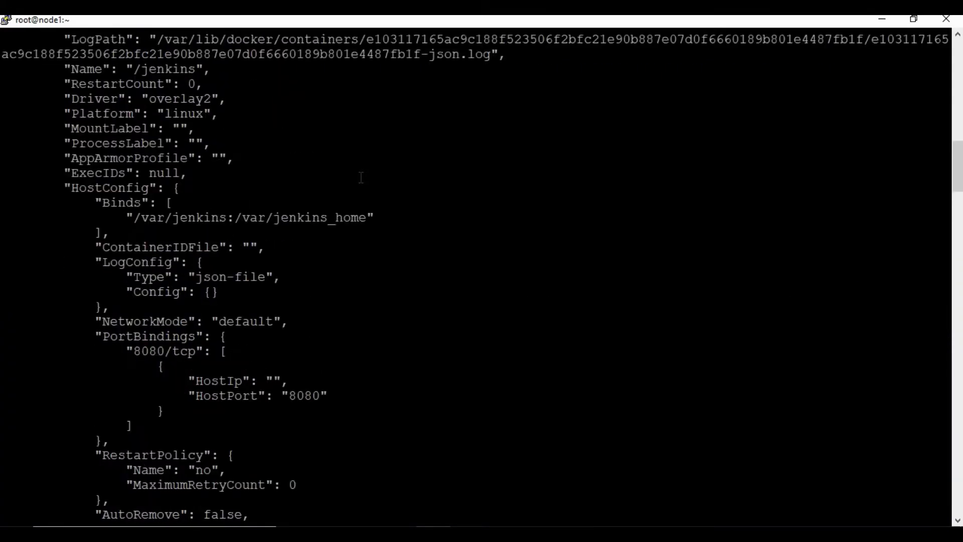
scroll(361, 178, up, 5)
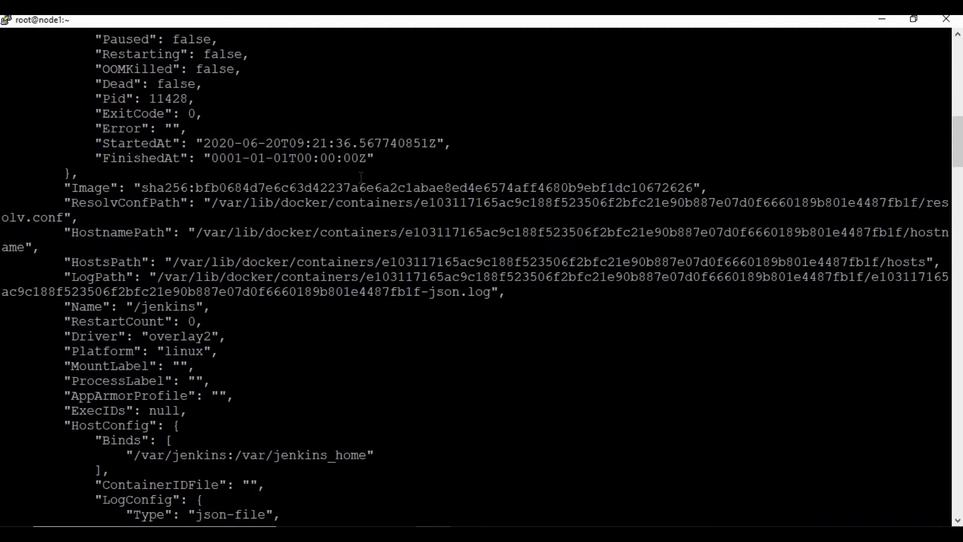
scroll(361, 177, up, 5)
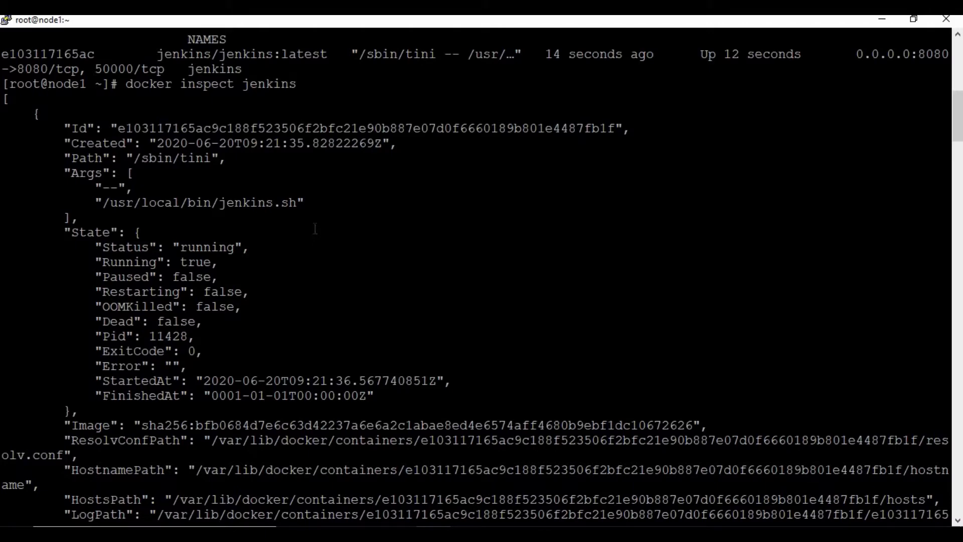
scroll(323, 224, down, 20)
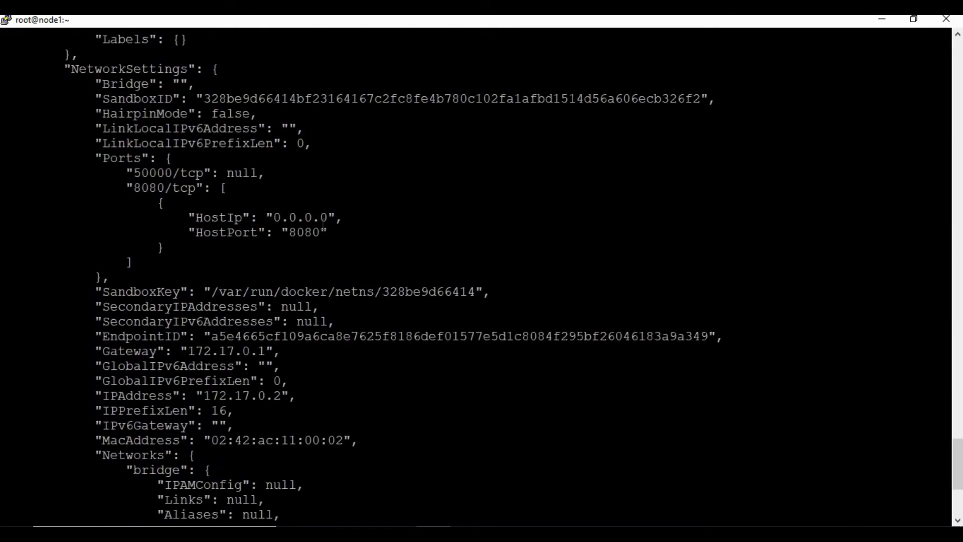
scroll(322, 224, down, 5)
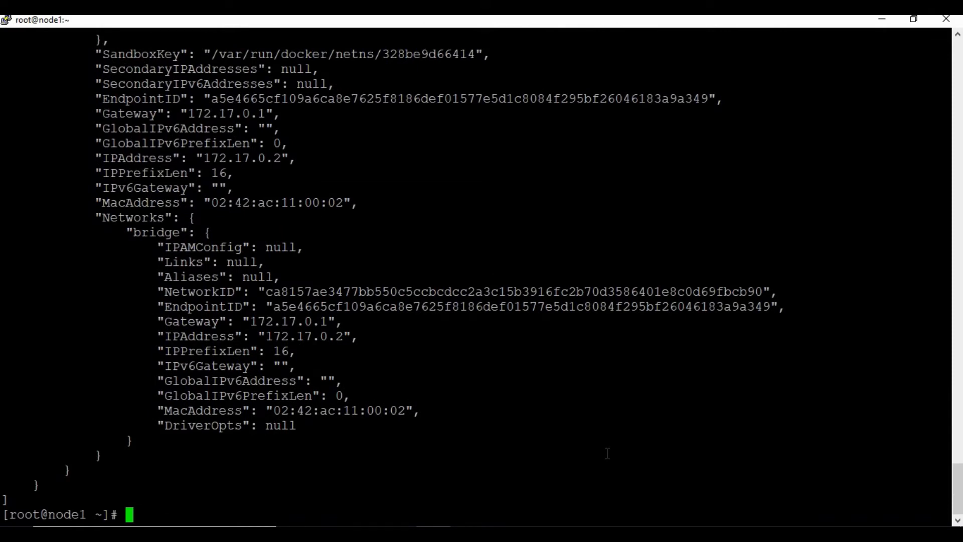
text(clear)
key(Return)
Change into /var/jenkins and list its contents with ls.
text(cd /var/)
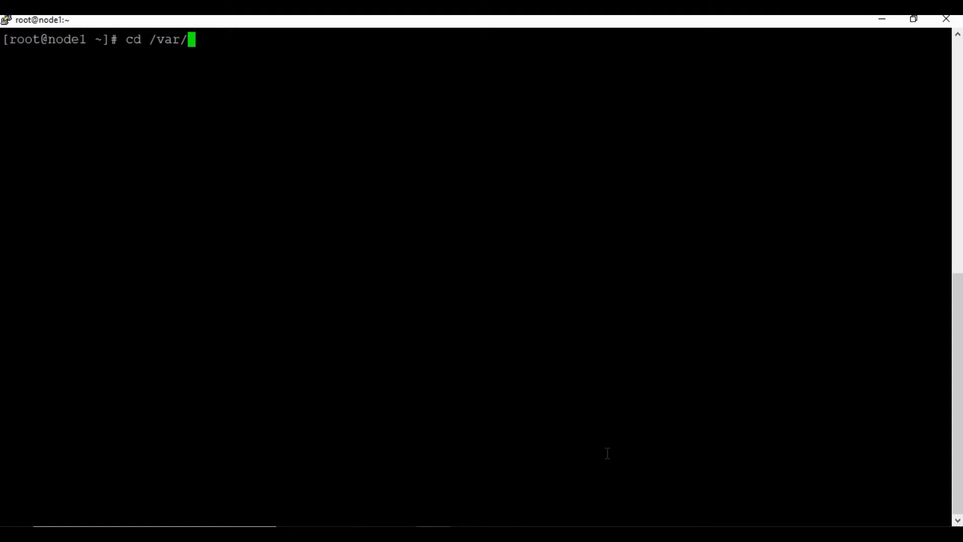
text(jen)
key(Tab)
key(Return)
text(ls)
key(Return)
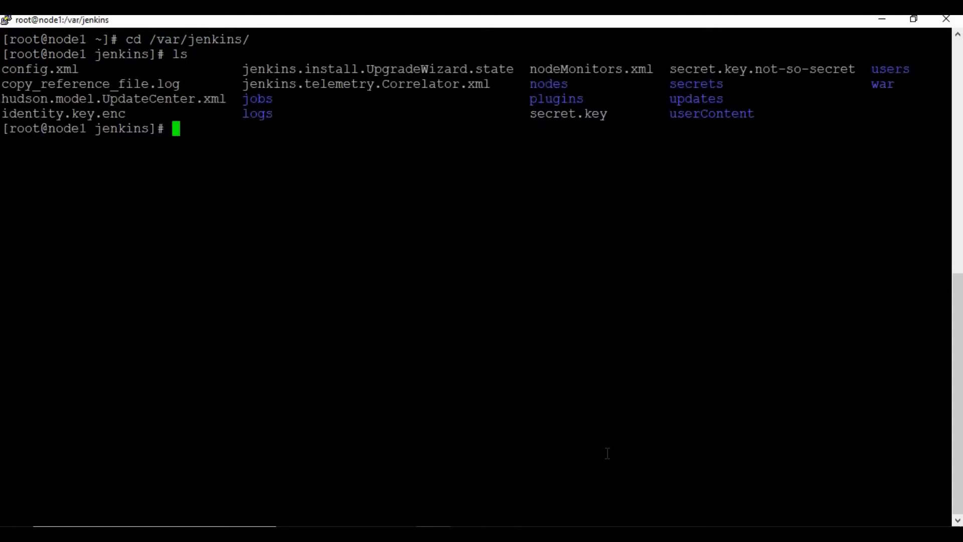
Highlight config.xml, jobs, secrets and users in the listing, then the whole listing.
double_click(21, 70)
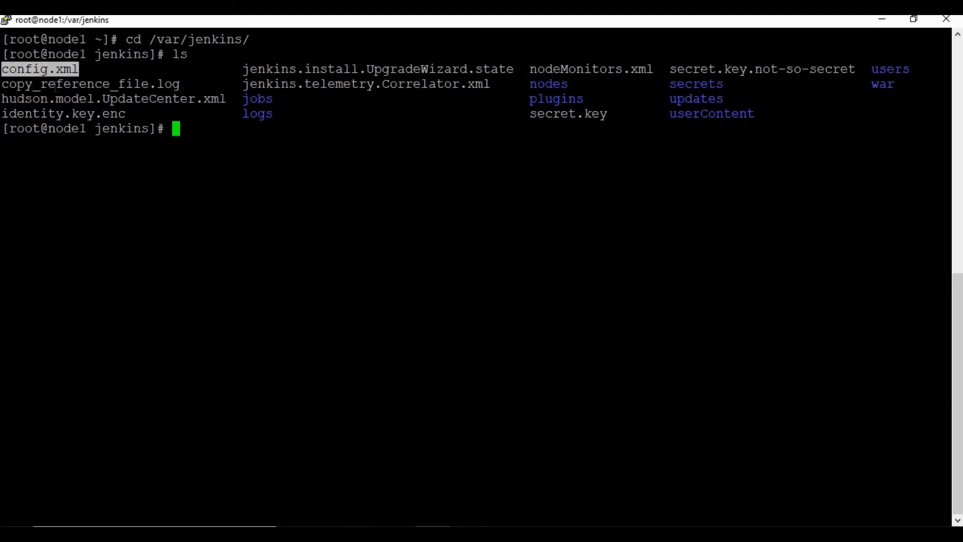
drag(55, 86, 241, 86)
triple_click(257, 98)
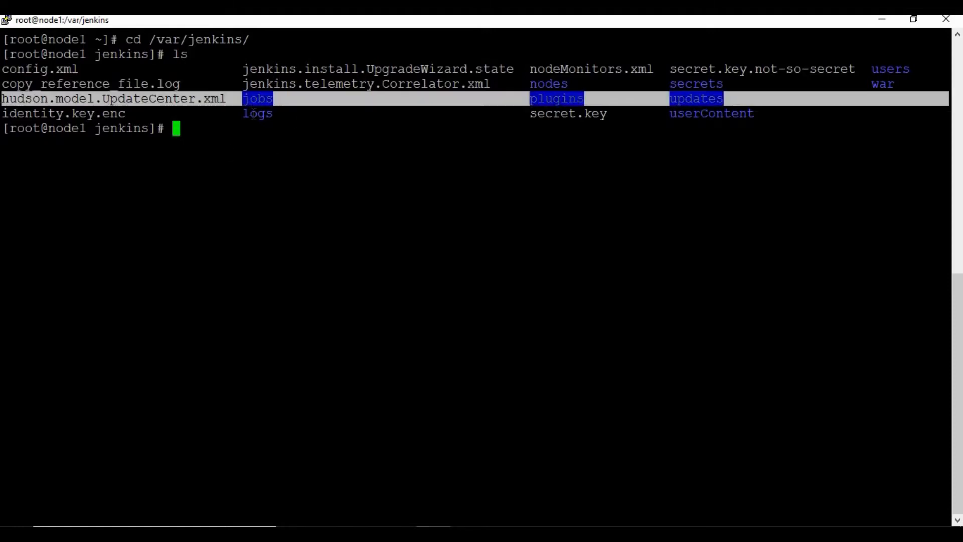
click(253, 114)
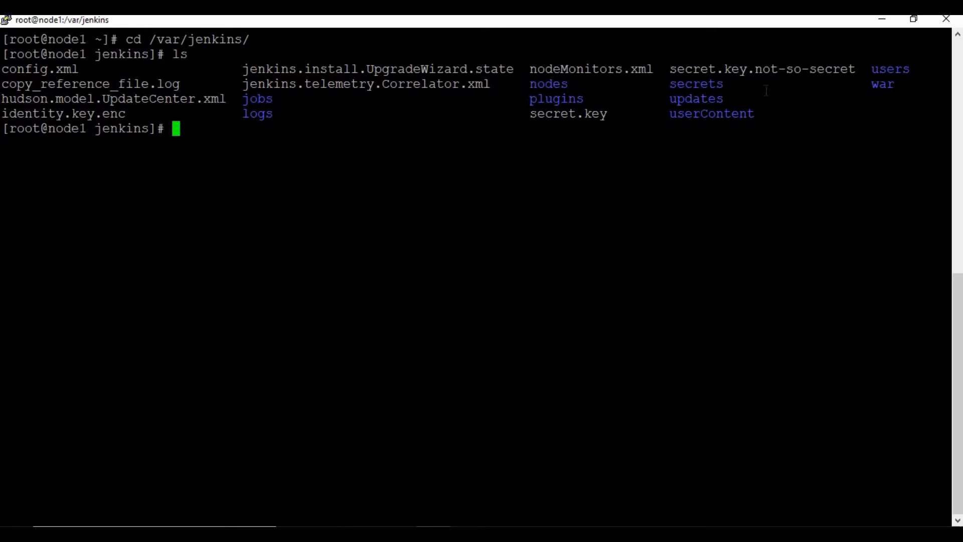
double_click(709, 88)
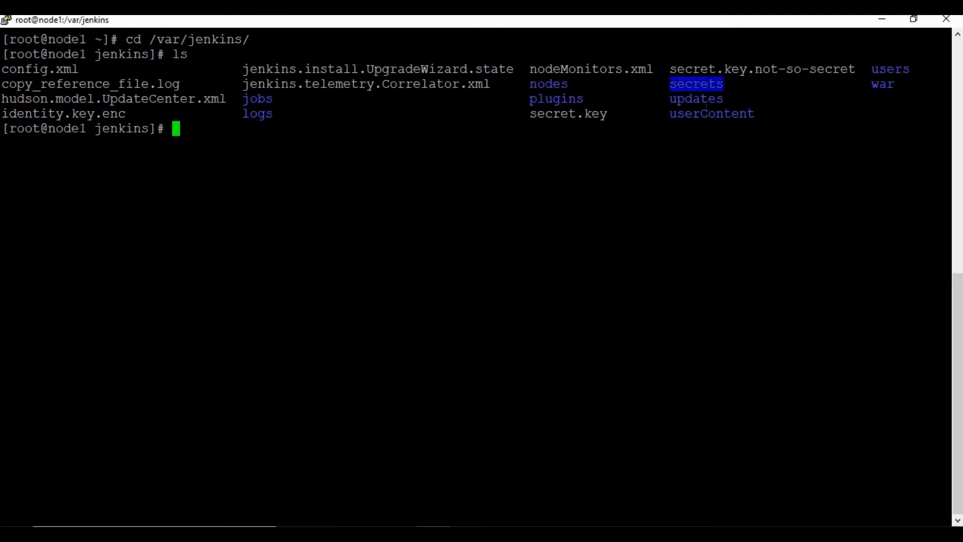
double_click(890, 69)
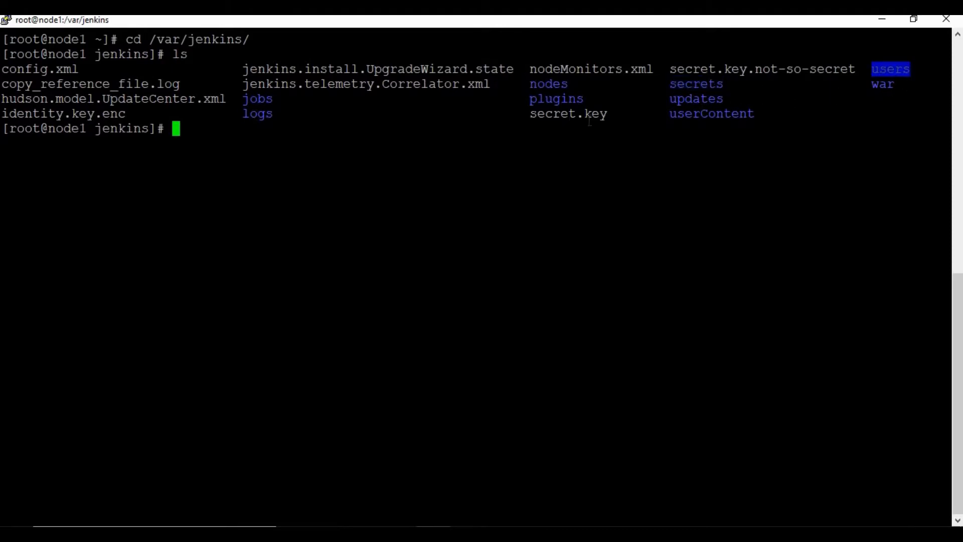
click(689, 149)
drag(25, 53, 743, 137)
click(499, 169)
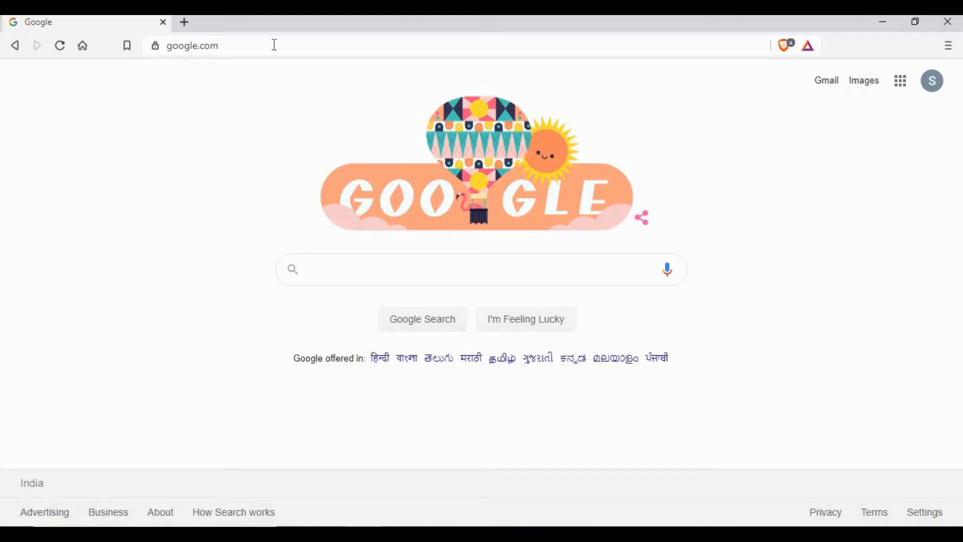
Load Jenkins in the browser at 192.168.145.130:8080.
click(275, 45)
text(19)
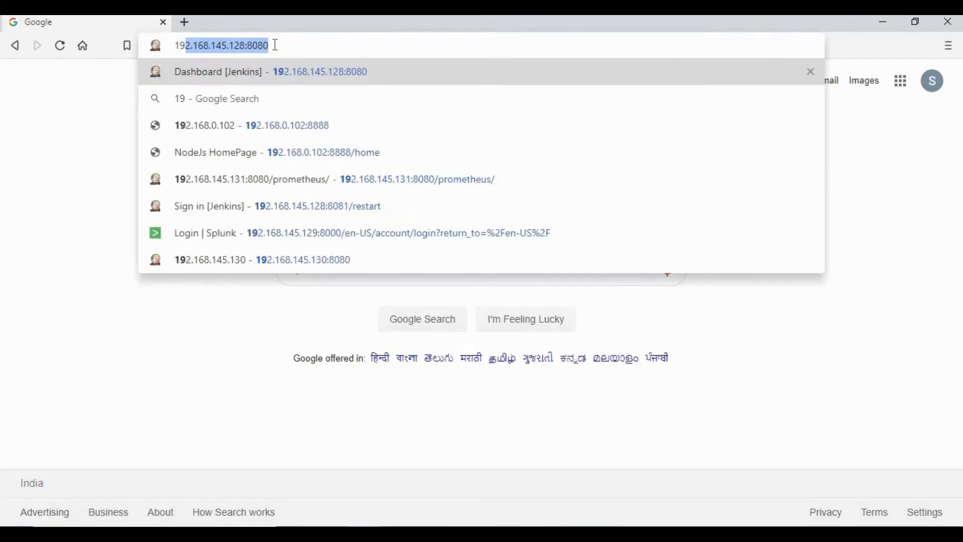
click(246, 45)
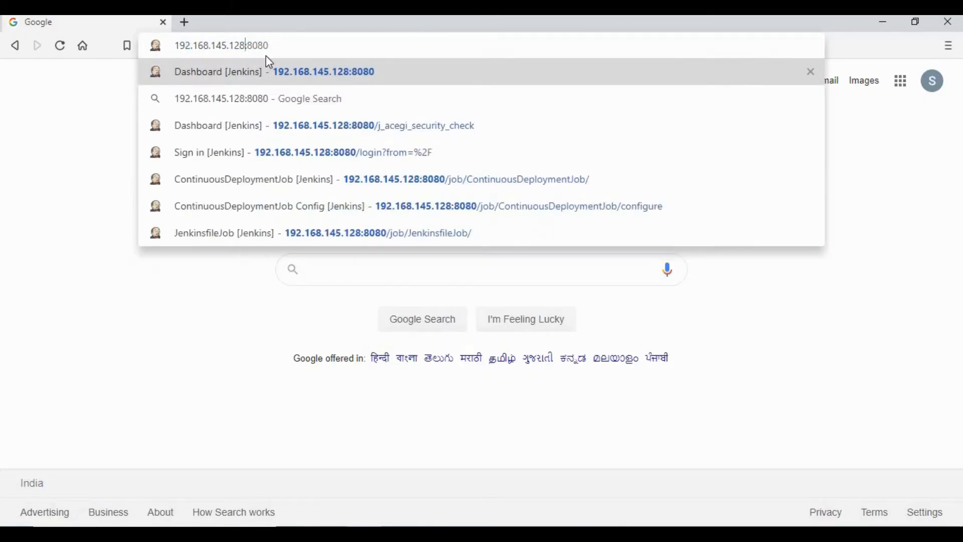
key(BackSpace)
key(BackSpace)
text(30)
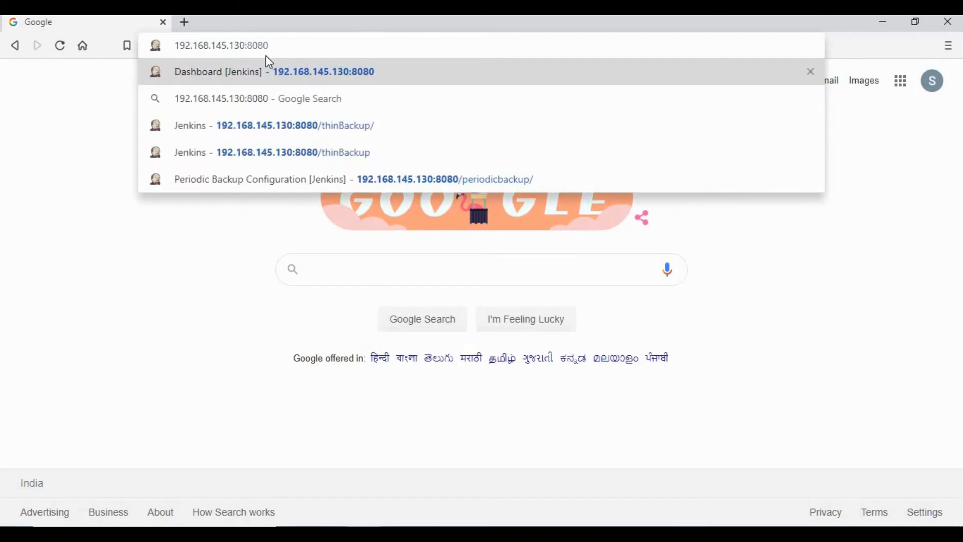
key(Return)
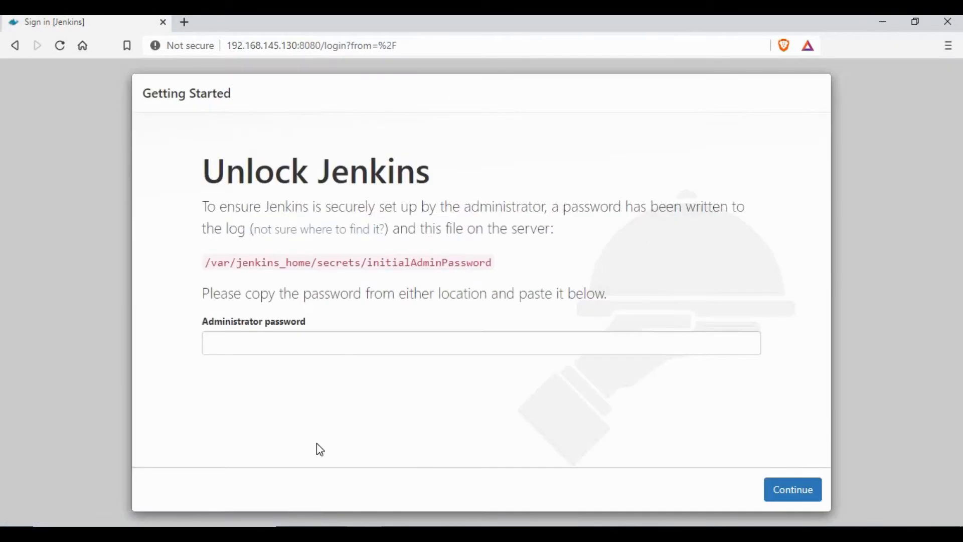
Print initialAdminPassword from the secrets folder, copy it, and return to the Unlock Jenkins password field.
key(alt+Tab)
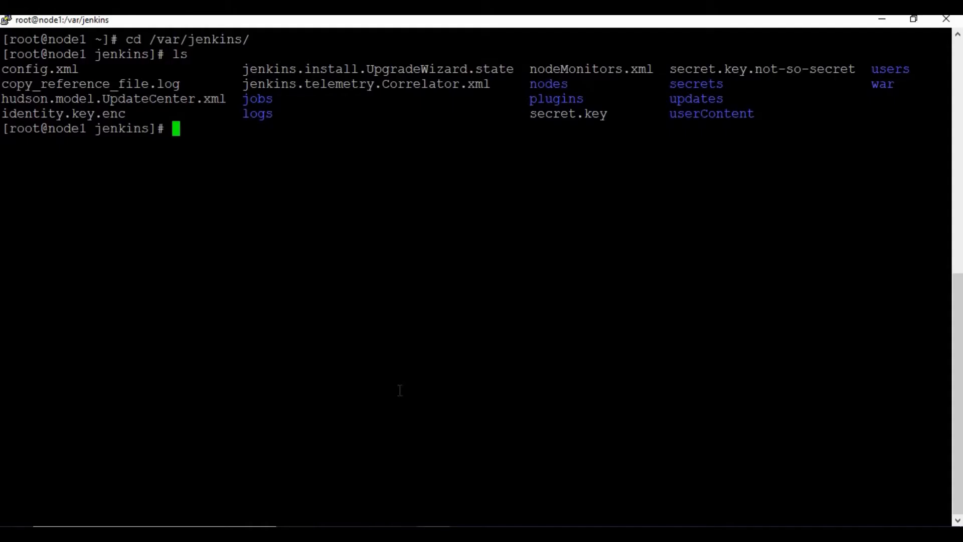
text(cd secrets)
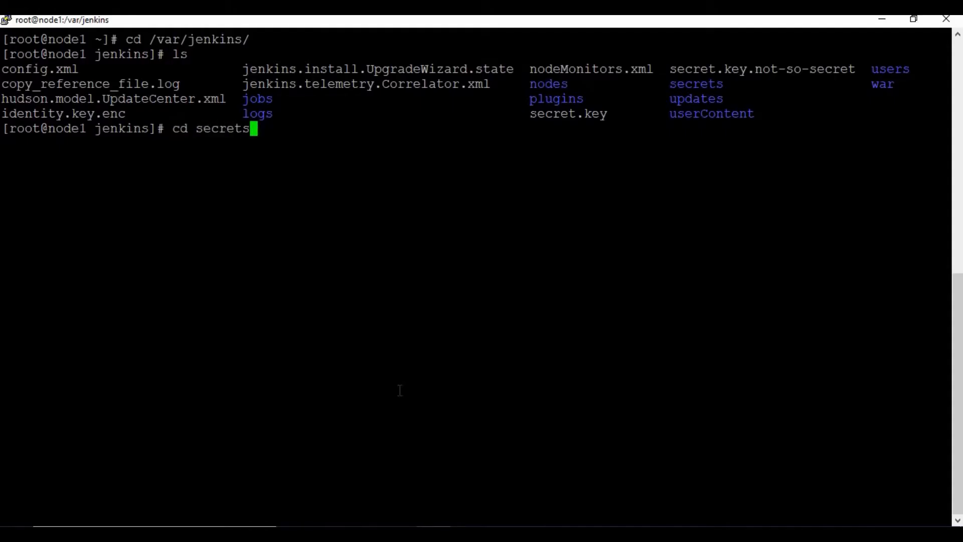
key(Return)
text(cat initialAdminPassword)
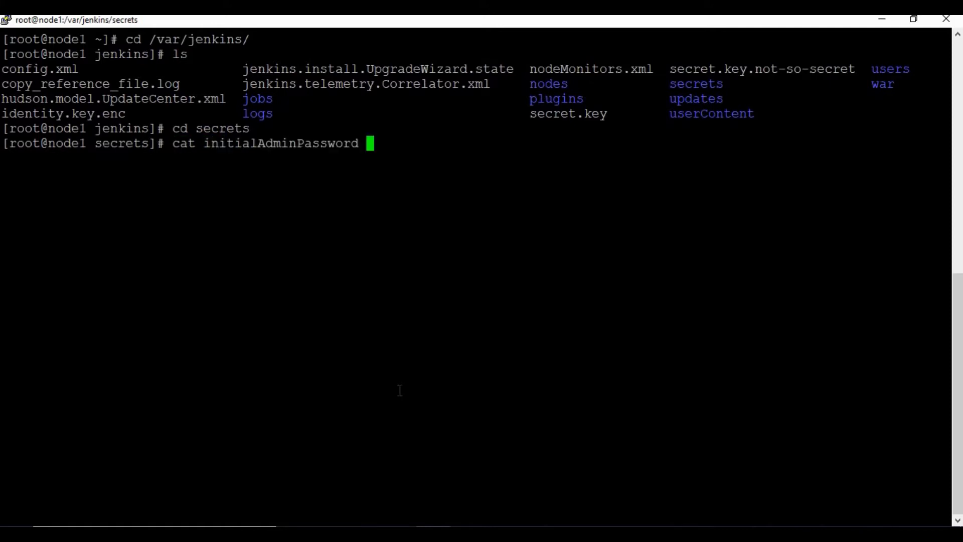
key(Return)
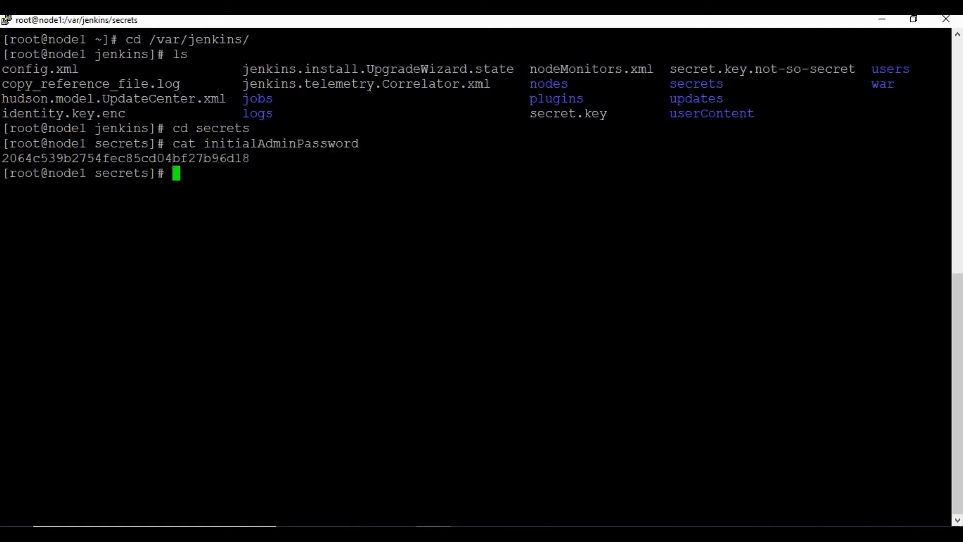
double_click(173, 158)
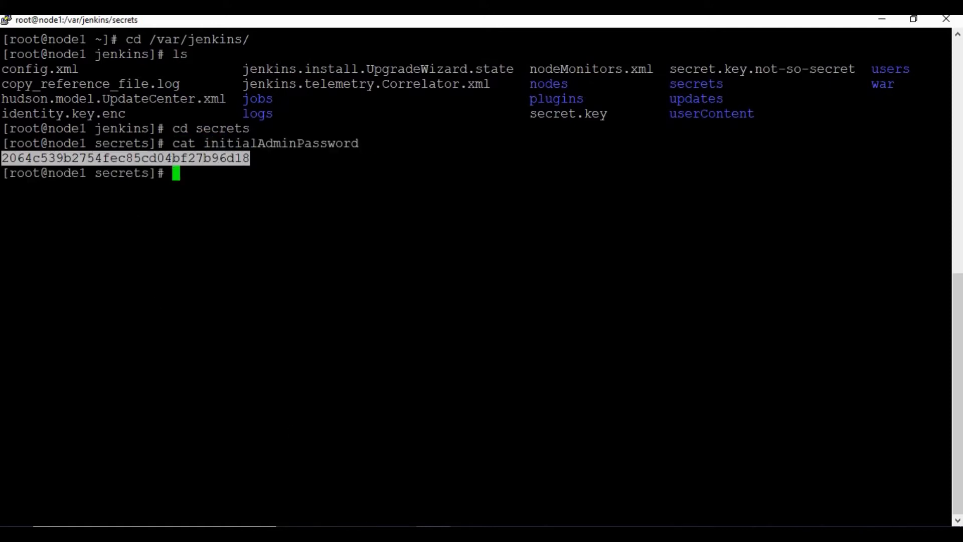
key(alt+Tab)
click(335, 339)
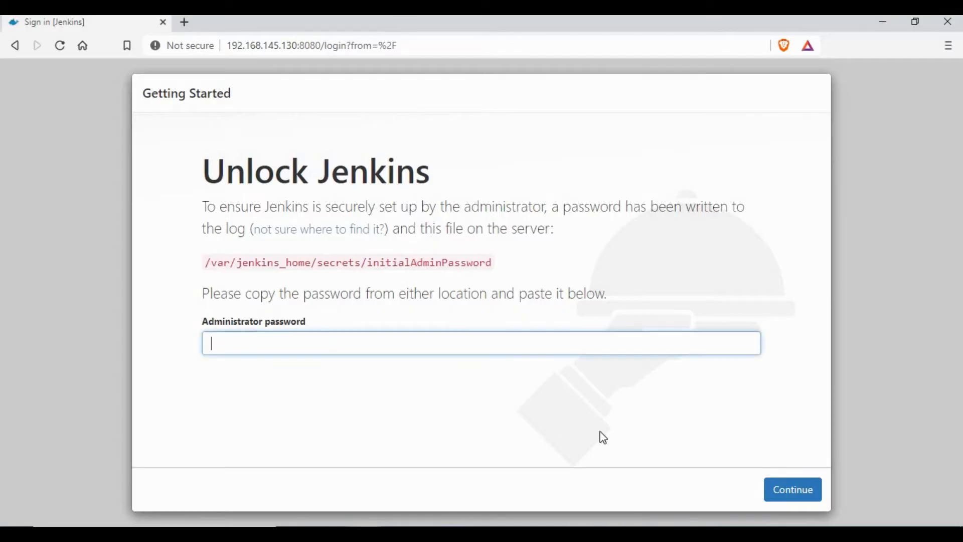
Paste the admin password to unlock Jenkins and install the suggested plugins.
key(ctrl+v)
click(803, 491)
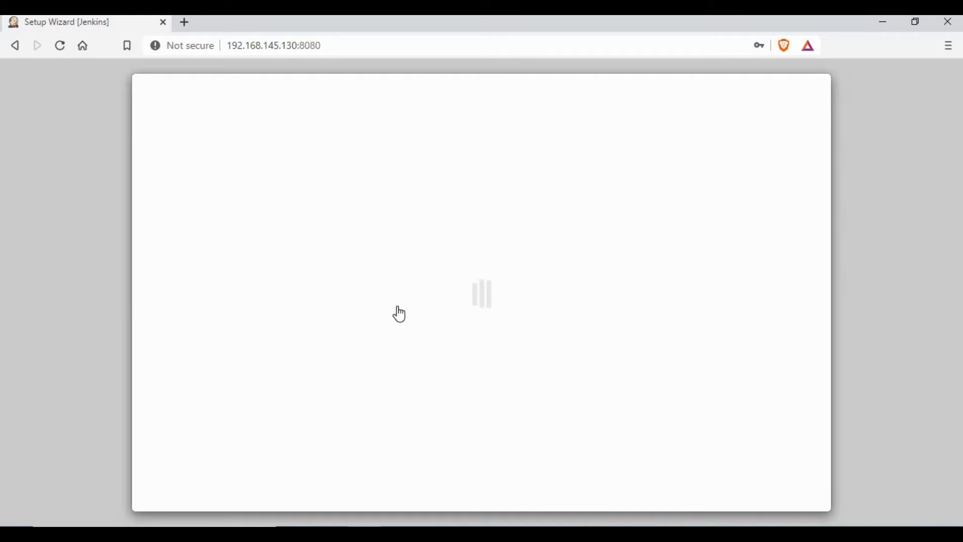
click(354, 308)
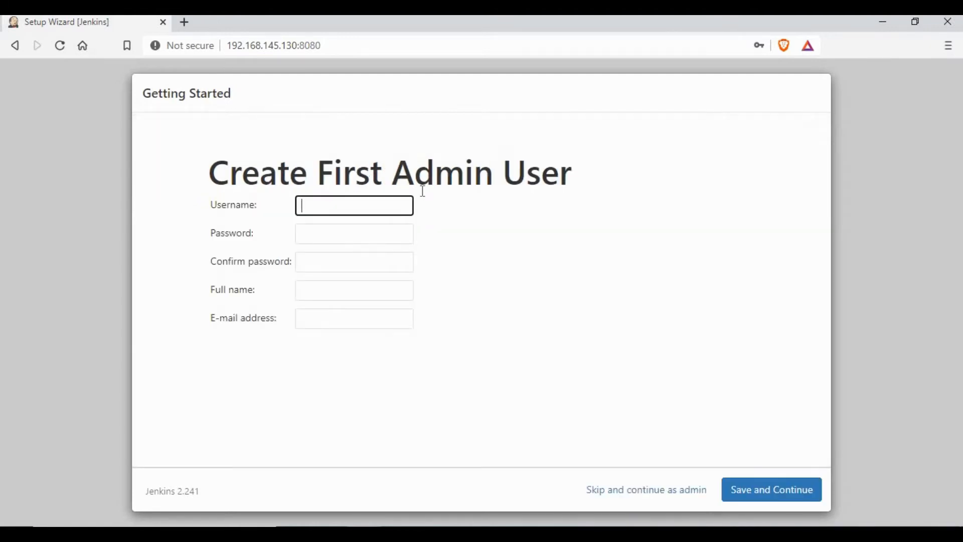
Create the first admin user 'admin' with password, full name admin and e-mail, then finish setup.
text(admin)
key(Tab)
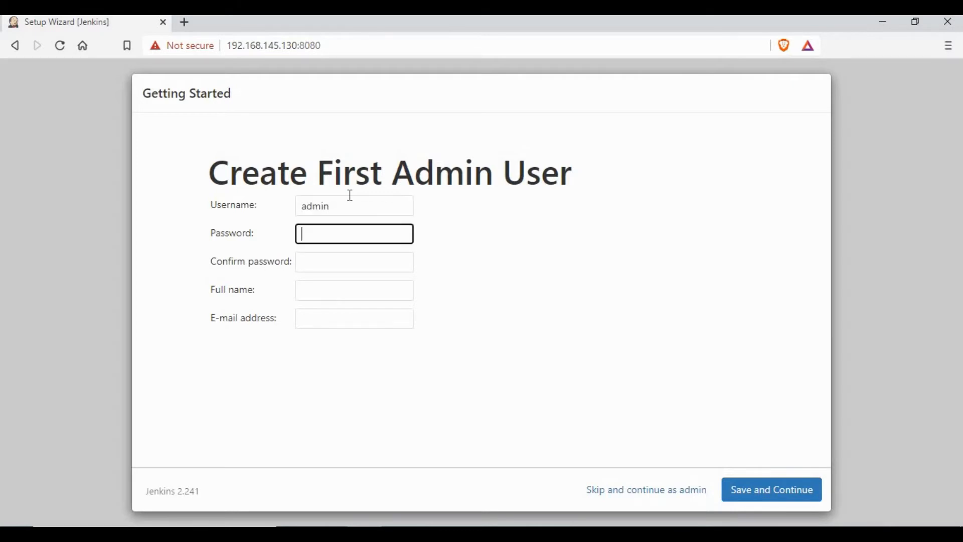
text(••)
key(Tab)
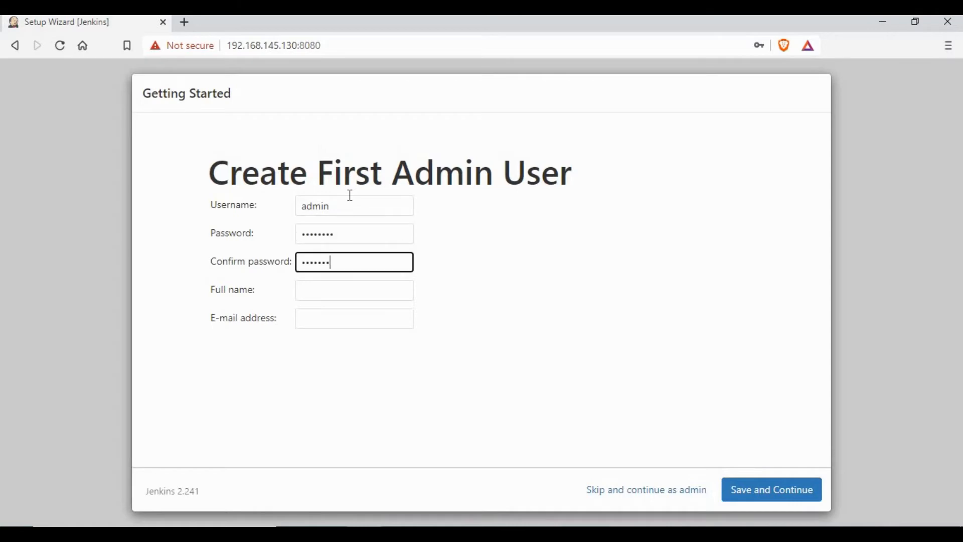
click(326, 289)
text(admin)
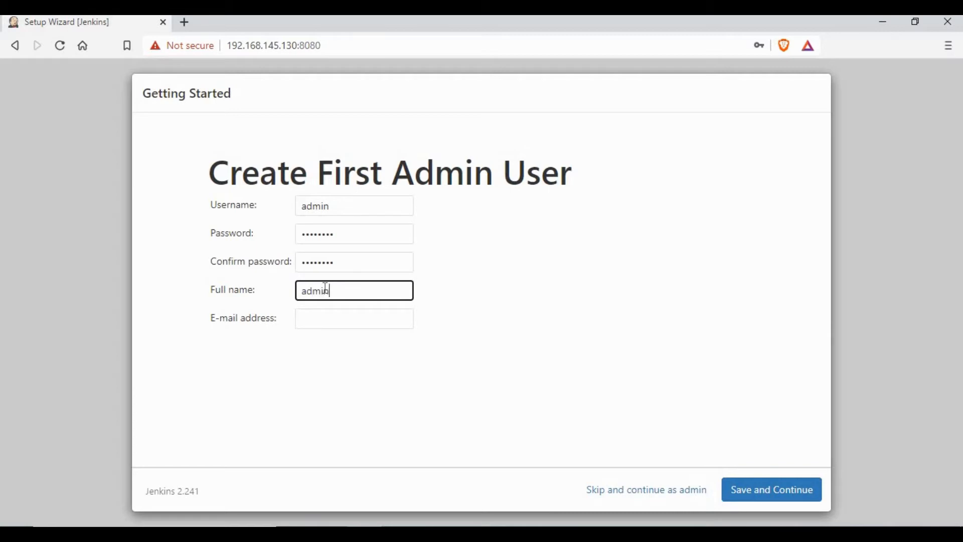
key(Tab)
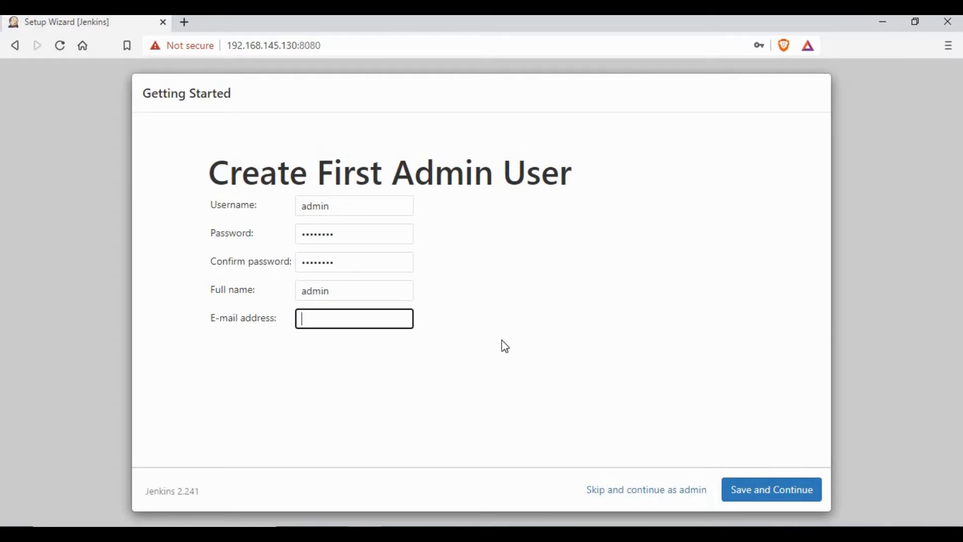
key(ctrl+v)
click(774, 479)
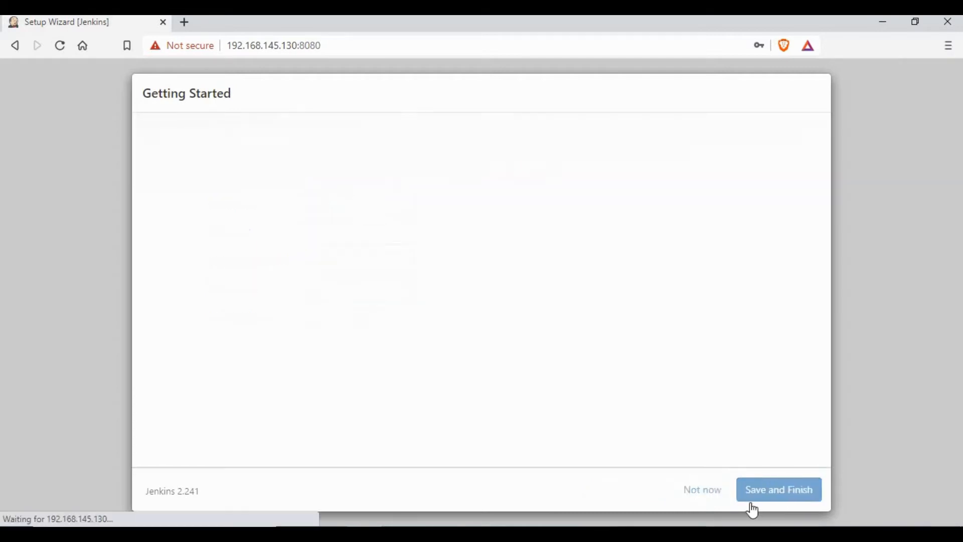
click(798, 490)
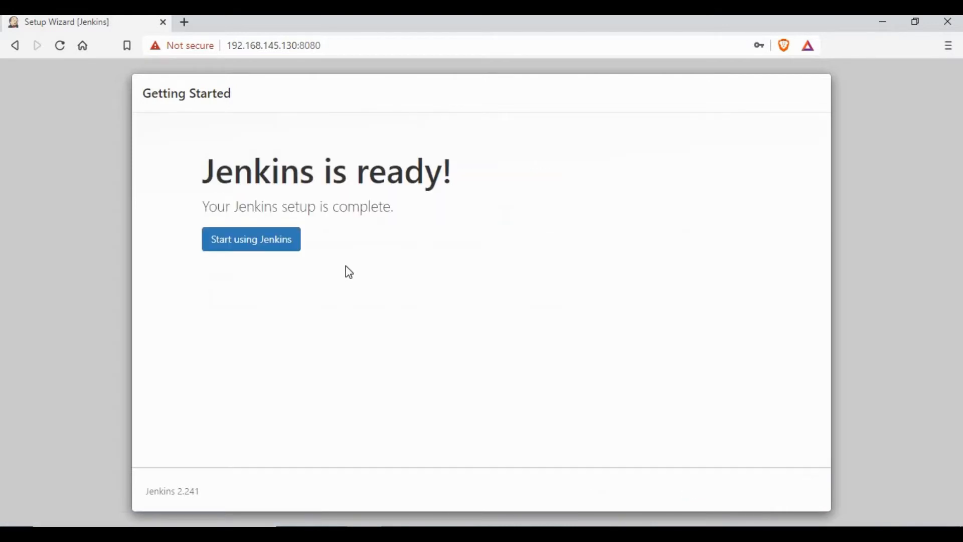
click(243, 245)
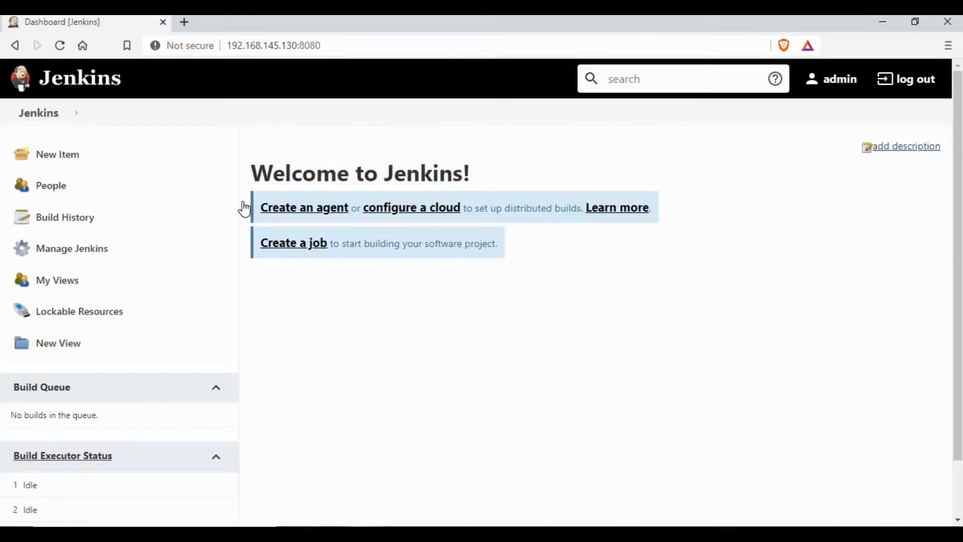
Create a freestyle project named FirstJob and save its default configuration.
click(60, 155)
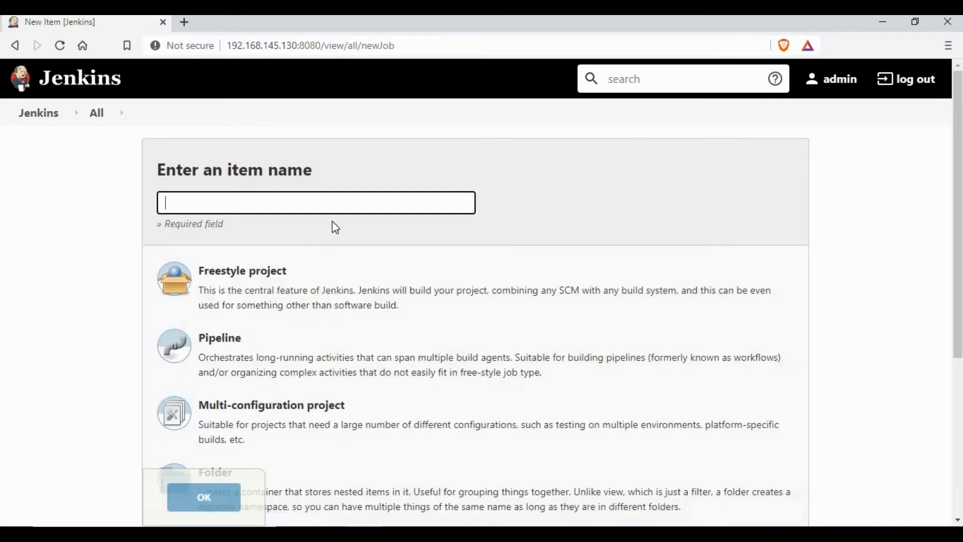
text(F)
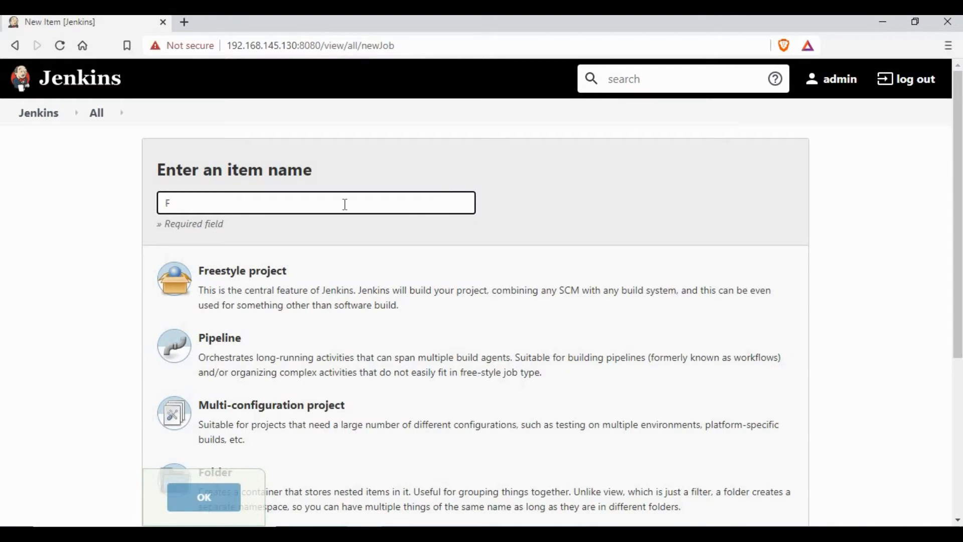
text(irstJob)
click(241, 291)
click(221, 494)
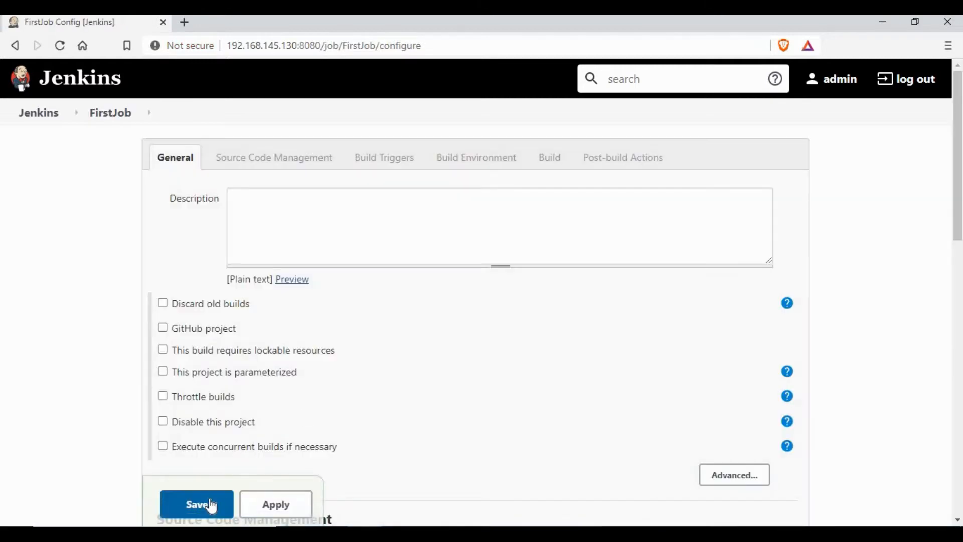
click(212, 505)
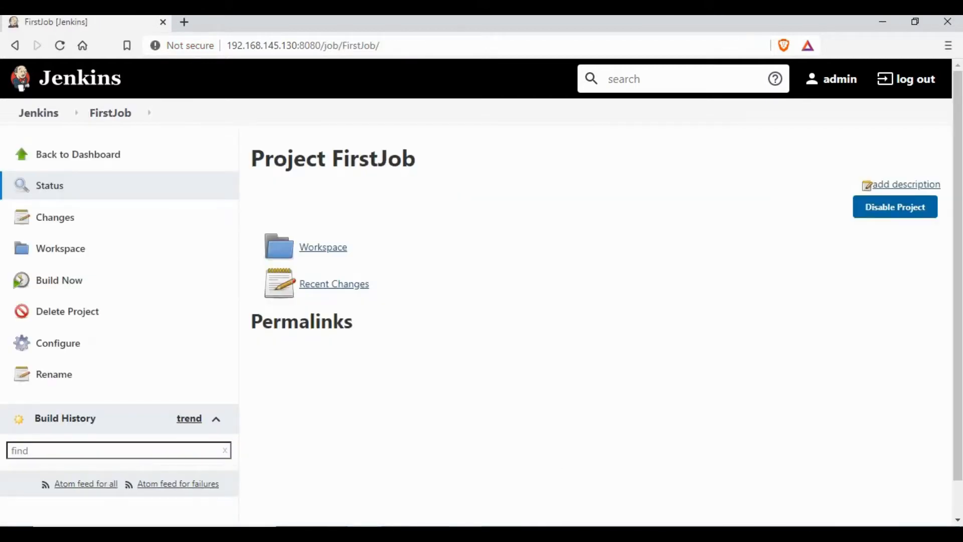
click(434, 534)
click(470, 308)
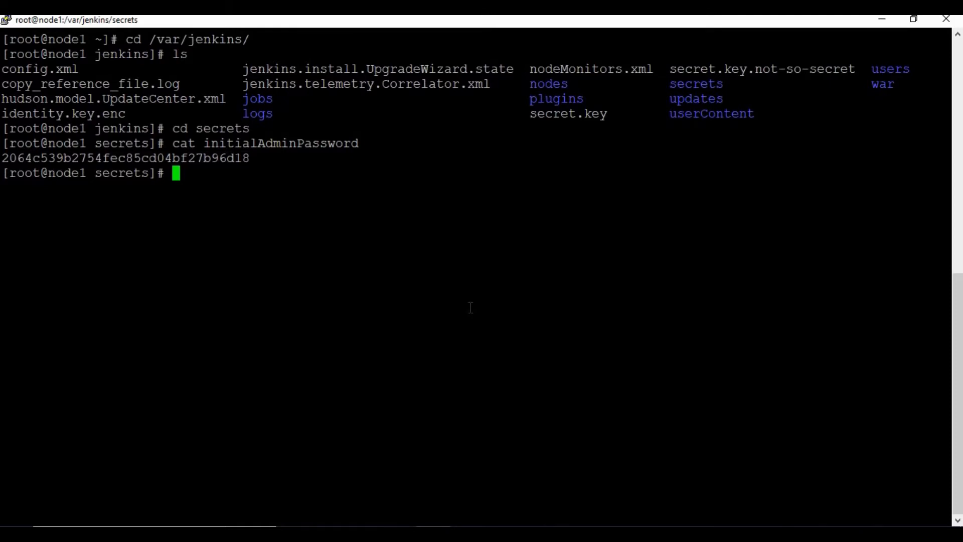
Go up to /var/jenkins, clear the screen and list its contents.
text(cd job)
key(BackSpace)
key(BackSpace)
key(BackSpace)
text(..)
key(Return)
text(clear)
key(Return)
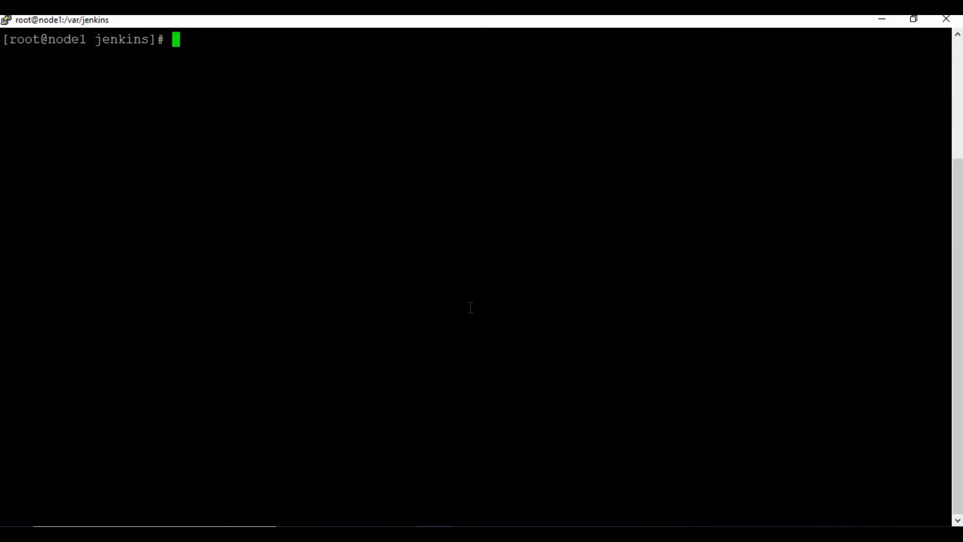
text(ls)
key(Return)
List the jobs directory to confirm the FirstJob folder exists on disk.
text(cd )
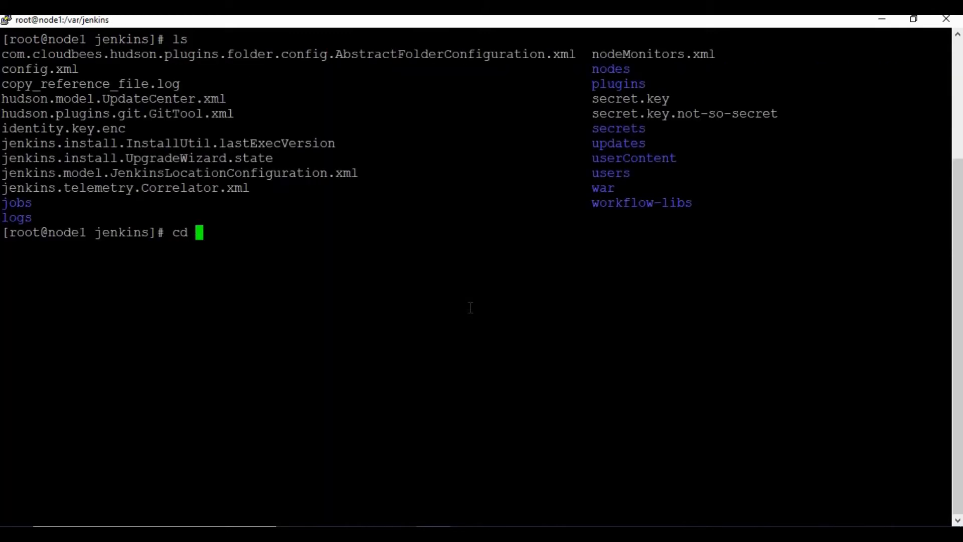
text(jobs/)
key(Return)
text(ls)
key(Return)
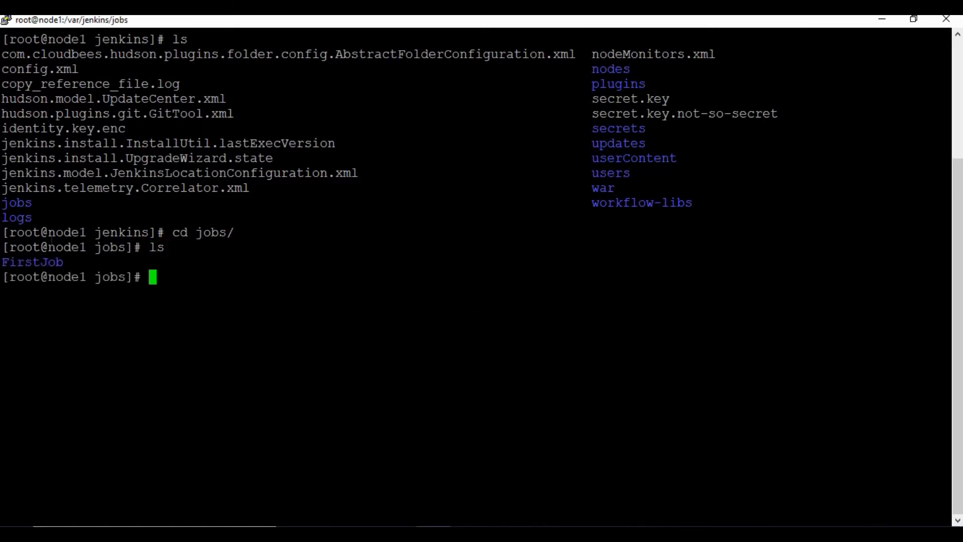
double_click(32, 261)
double_click(301, 293)
click(588, 246)
key(alt+Tab)
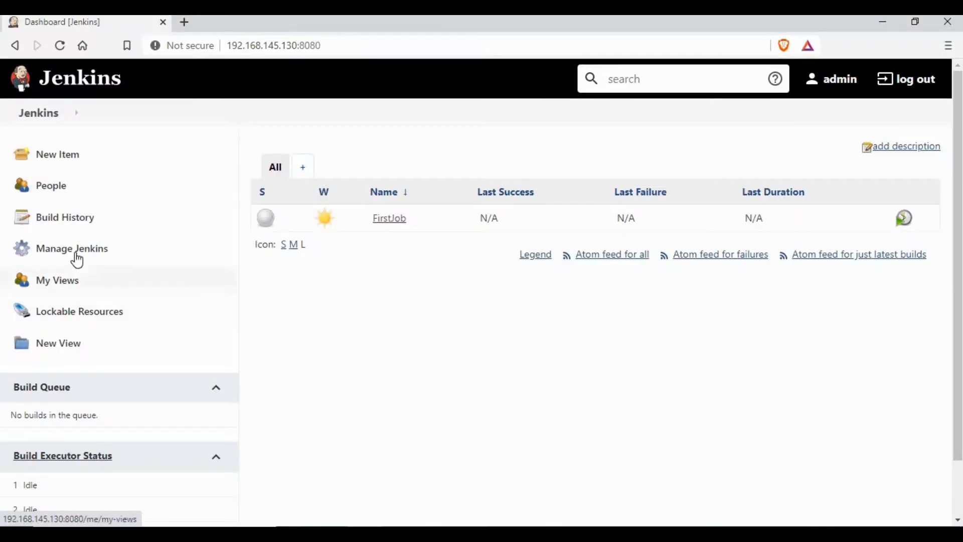
Search the Plugin Manager's available plugins for 'backup'.
click(96, 259)
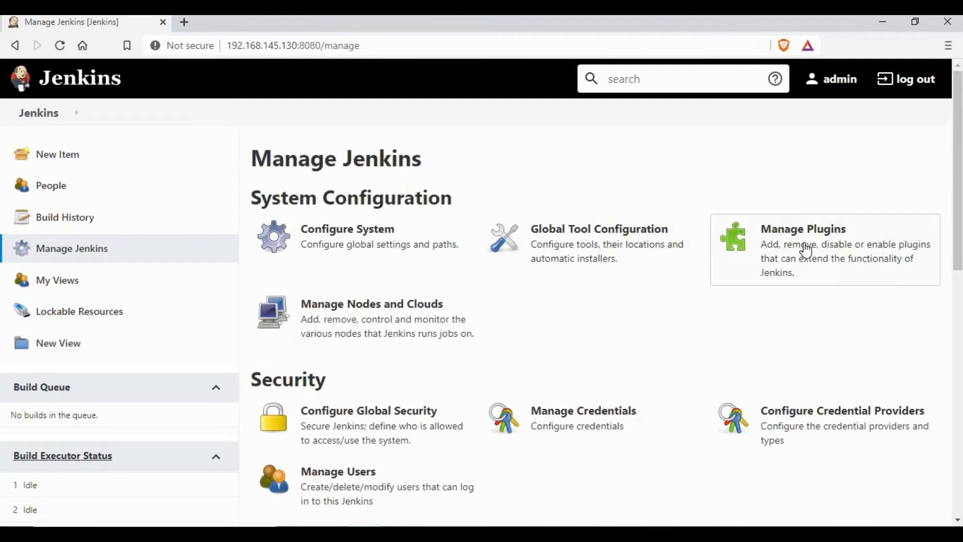
click(807, 251)
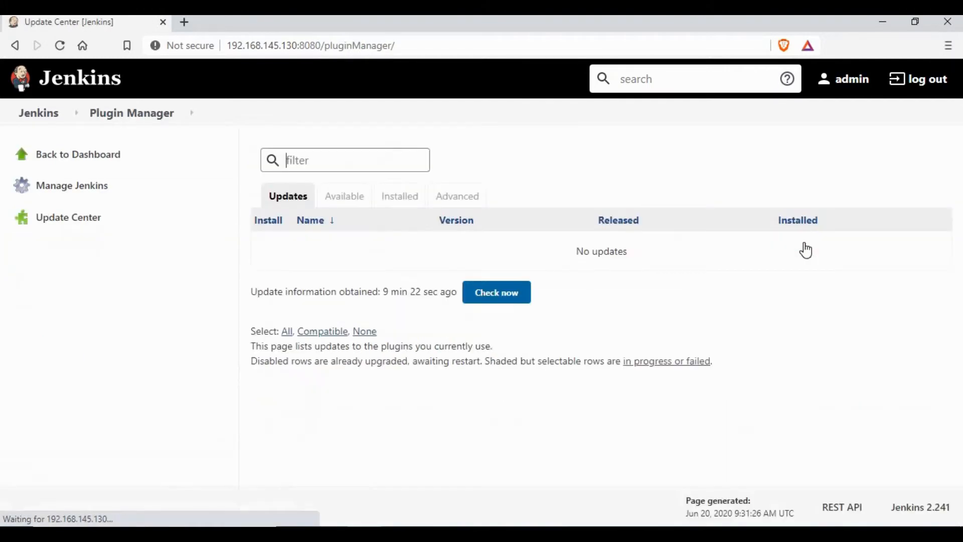
click(357, 199)
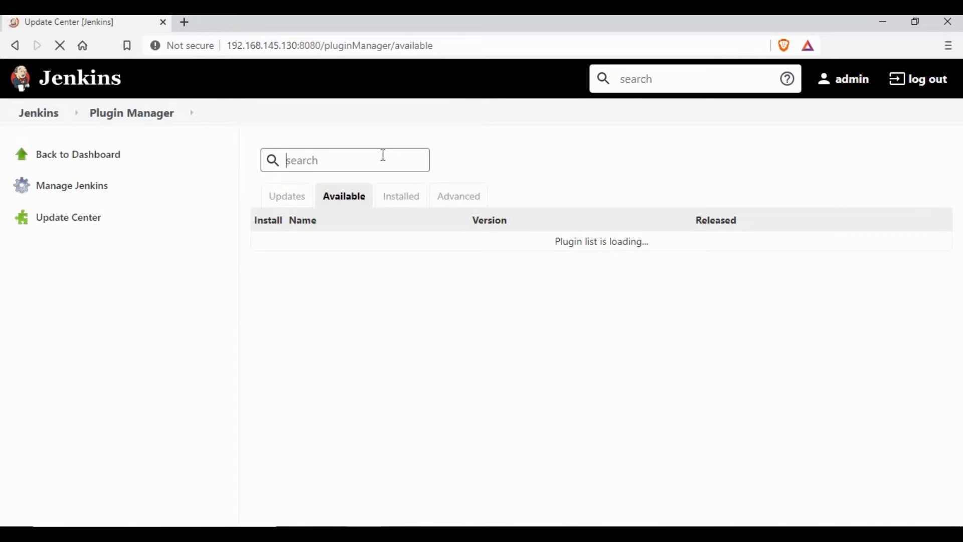
text(backup)
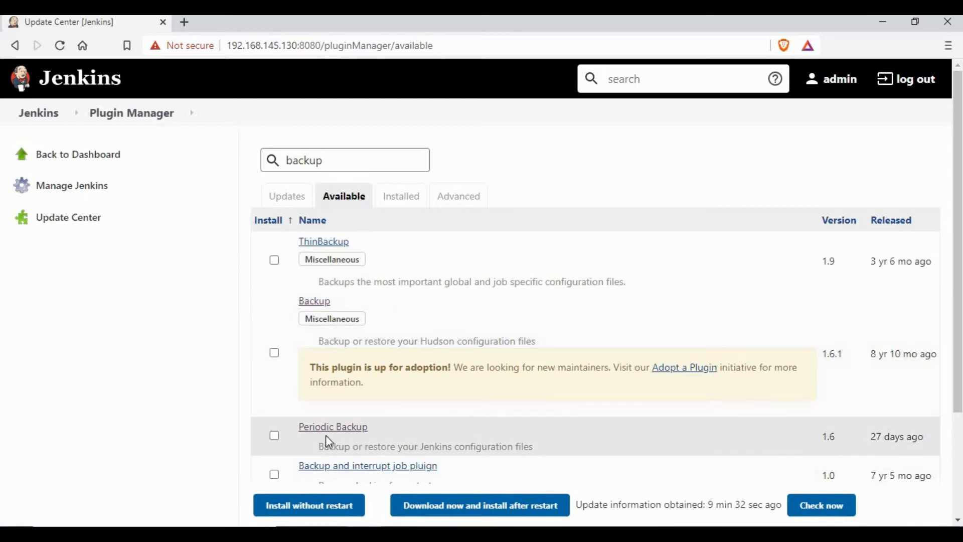
scroll(340, 317, down, 2)
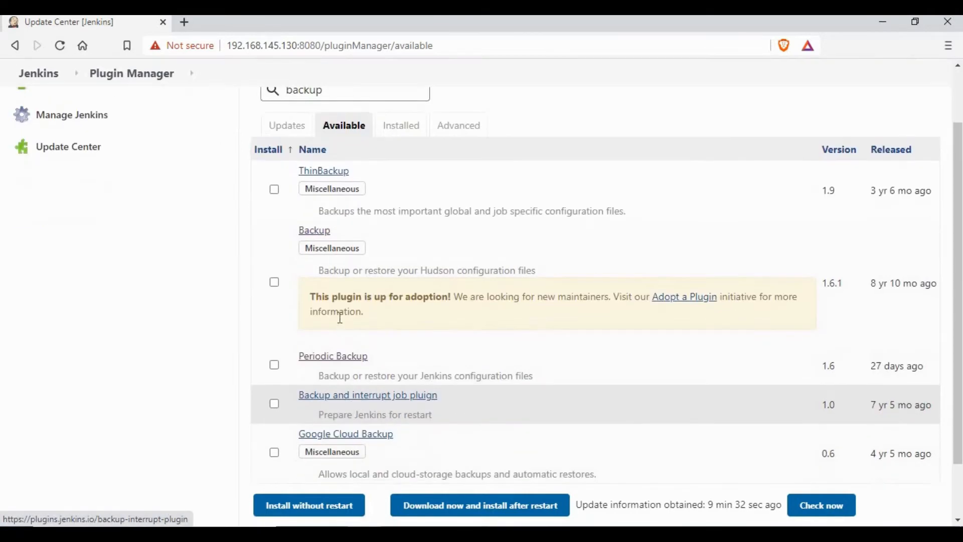
scroll(335, 253, up, 2)
Open the ThinBackup and Periodic Backup plugin pages in new tabs.
right_click(335, 245)
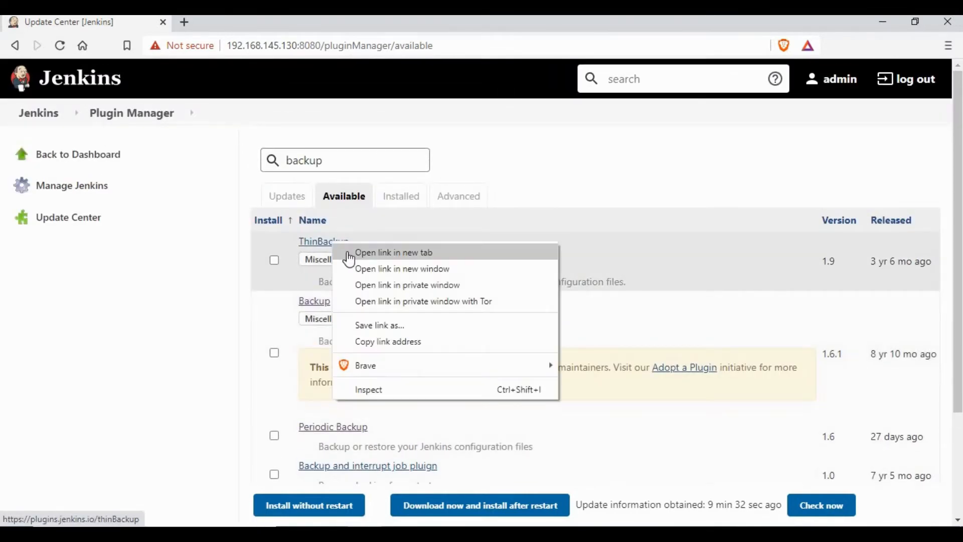
click(350, 253)
right_click(340, 428)
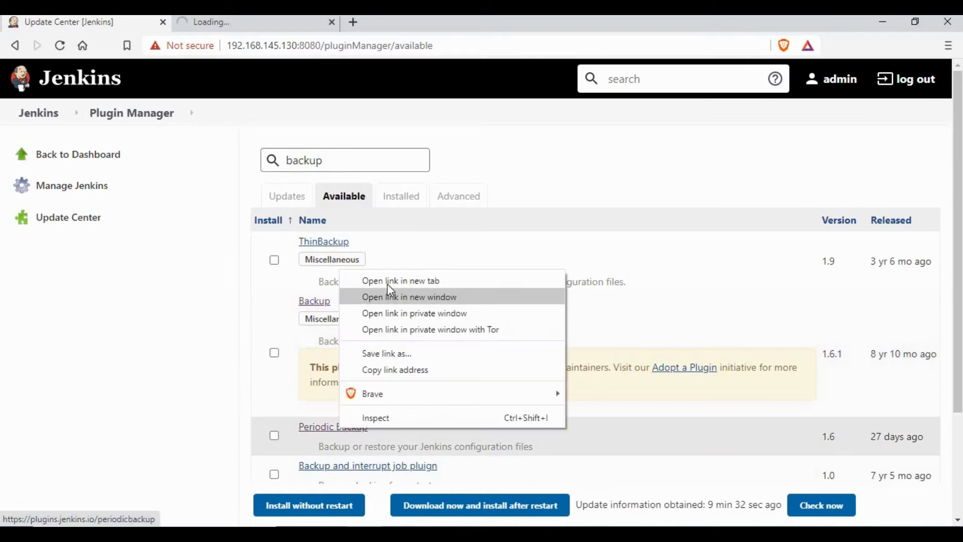
click(391, 281)
Read the ThinBackup plugin documentation, highlighting its note about manual backups.
click(256, 25)
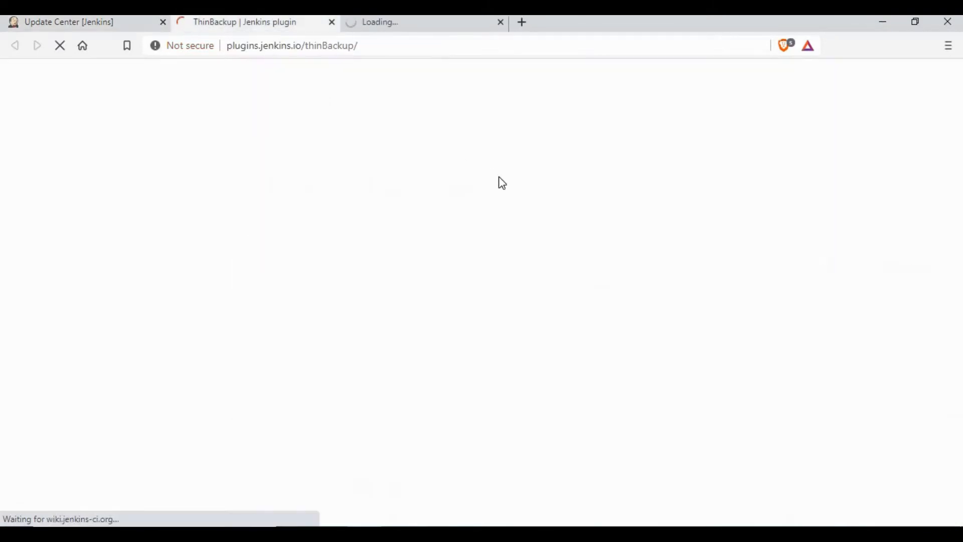
scroll(247, 257, down, 1)
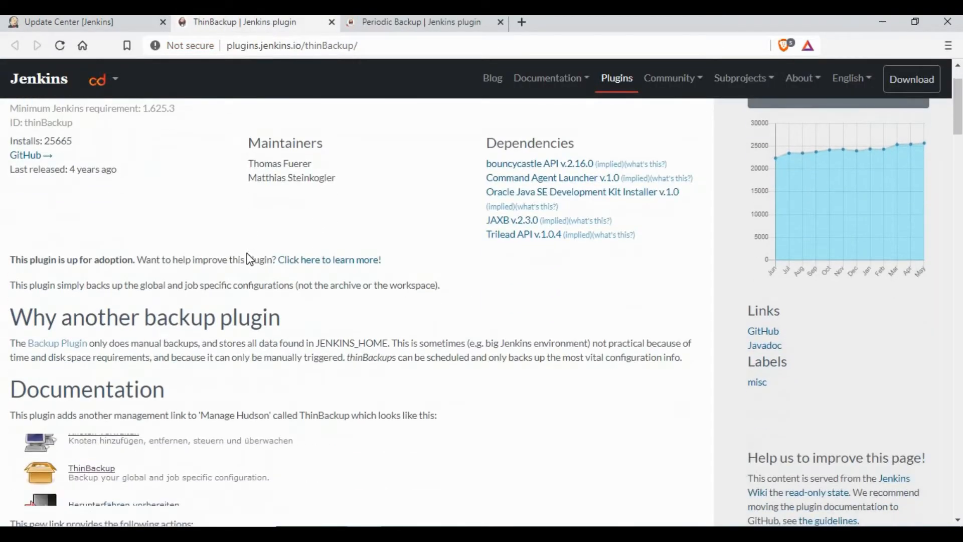
scroll(250, 259, up, 1)
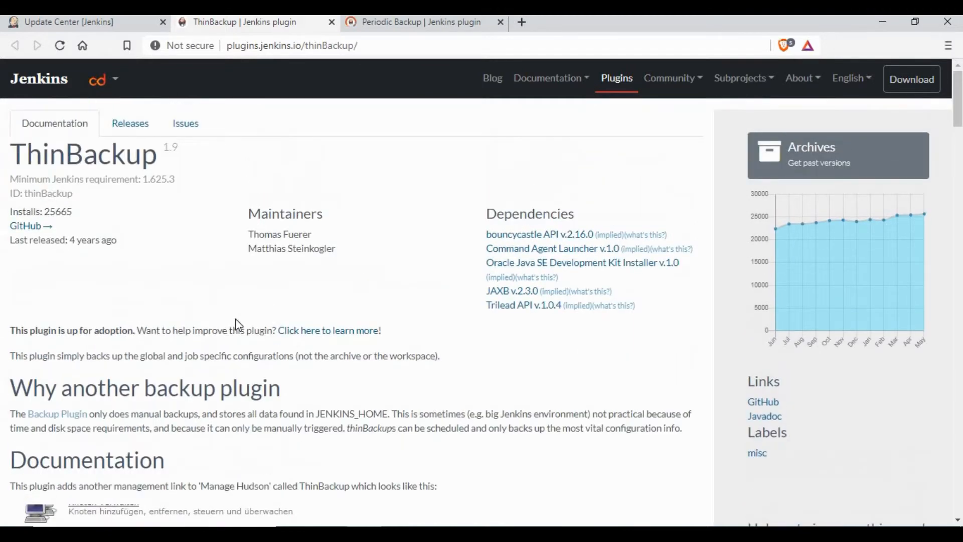
scroll(219, 277, down, 1)
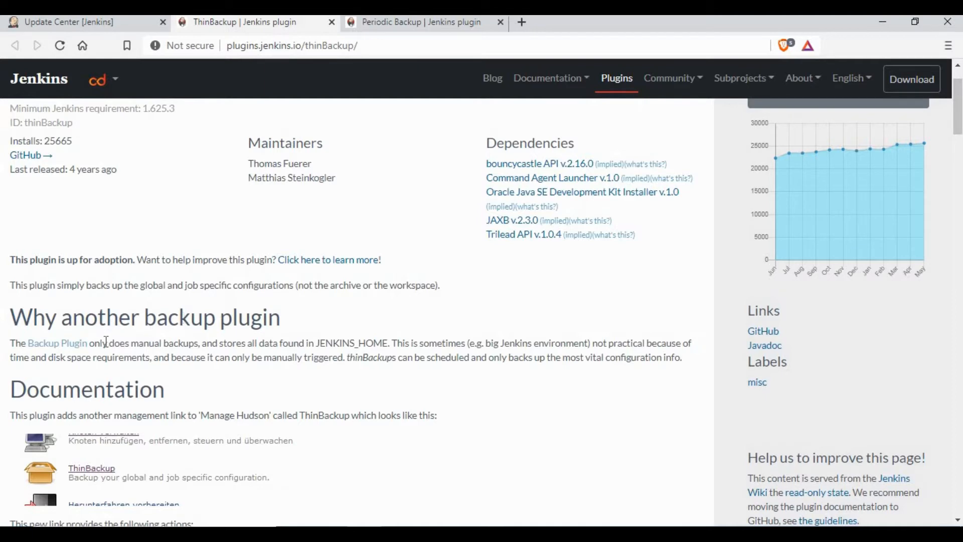
drag(101, 344, 224, 342)
click(322, 342)
scroll(250, 371, down, 3)
scroll(248, 370, down, 4)
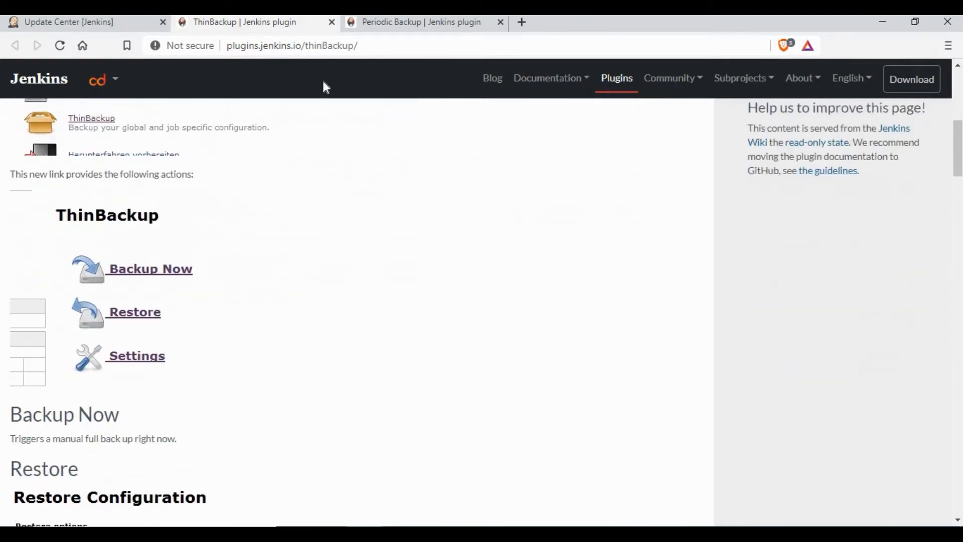
Read the Periodic Backup plugin documentation, then go back to the backup search results.
click(409, 26)
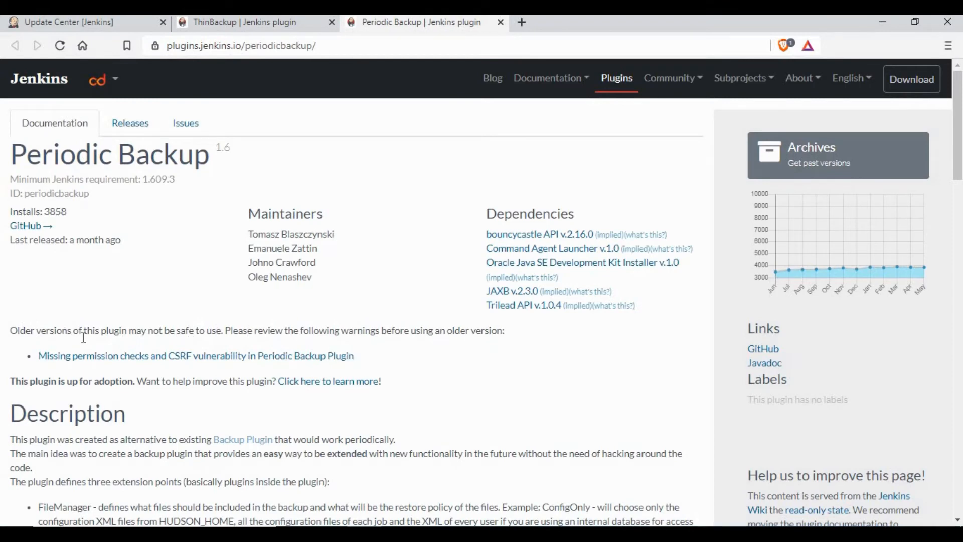
scroll(83, 337, down, 1)
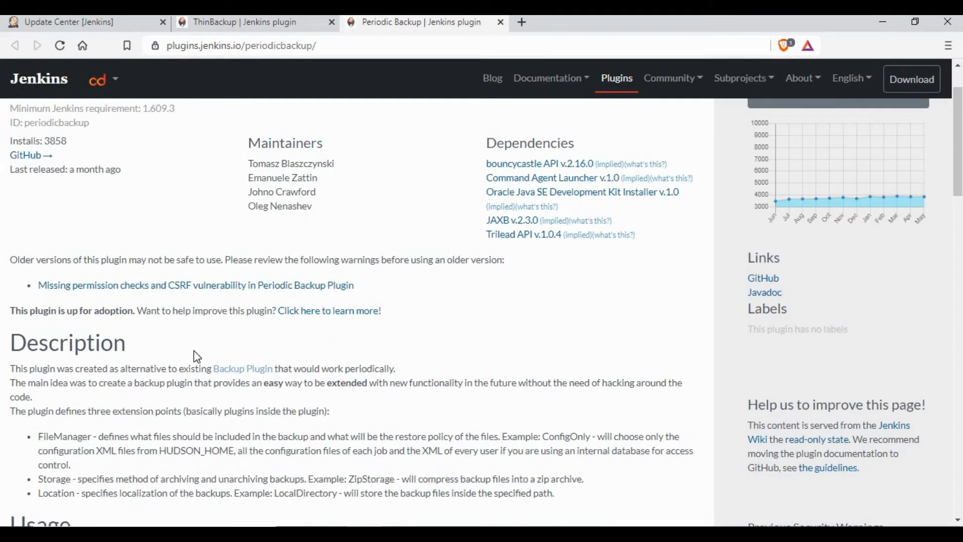
scroll(194, 352, down, 1)
drag(211, 300, 430, 271)
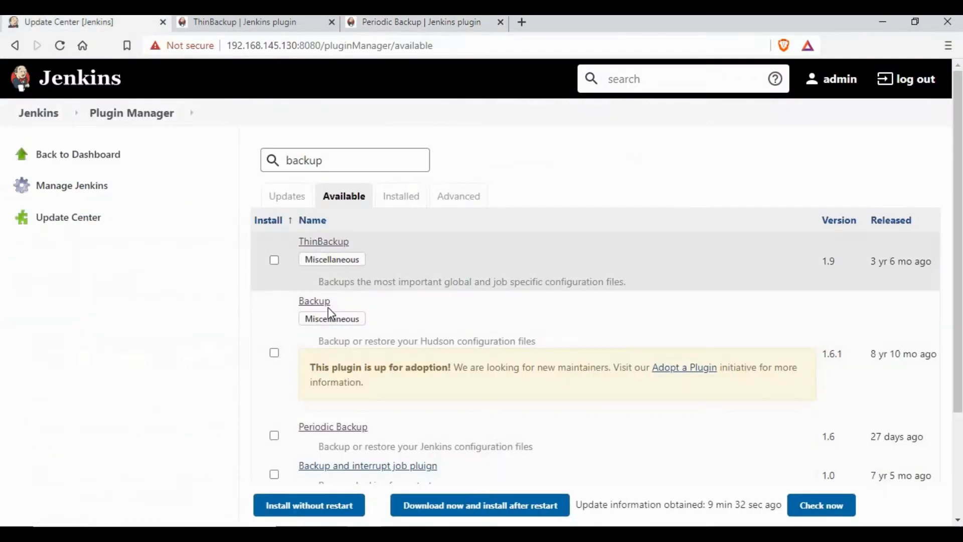
click(389, 23)
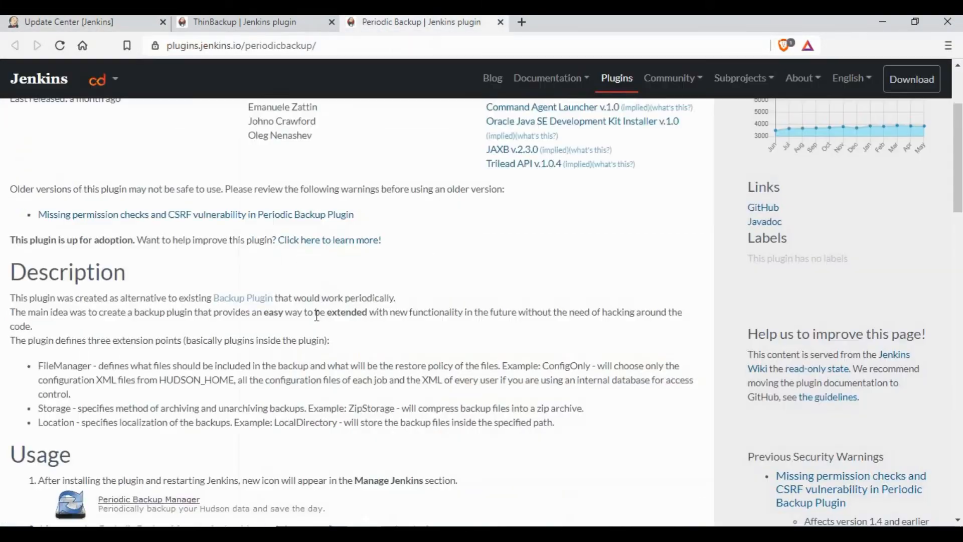
scroll(317, 315, down, 3)
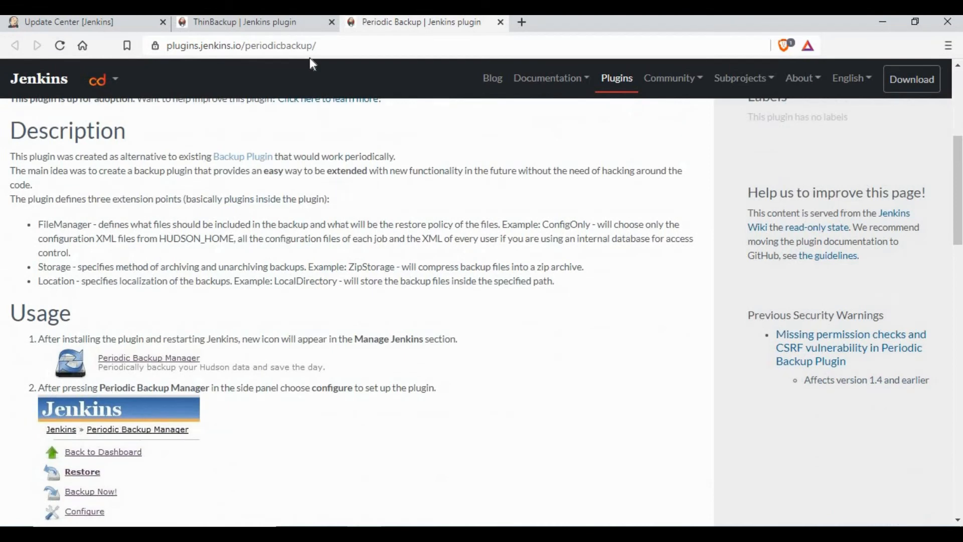
click(70, 22)
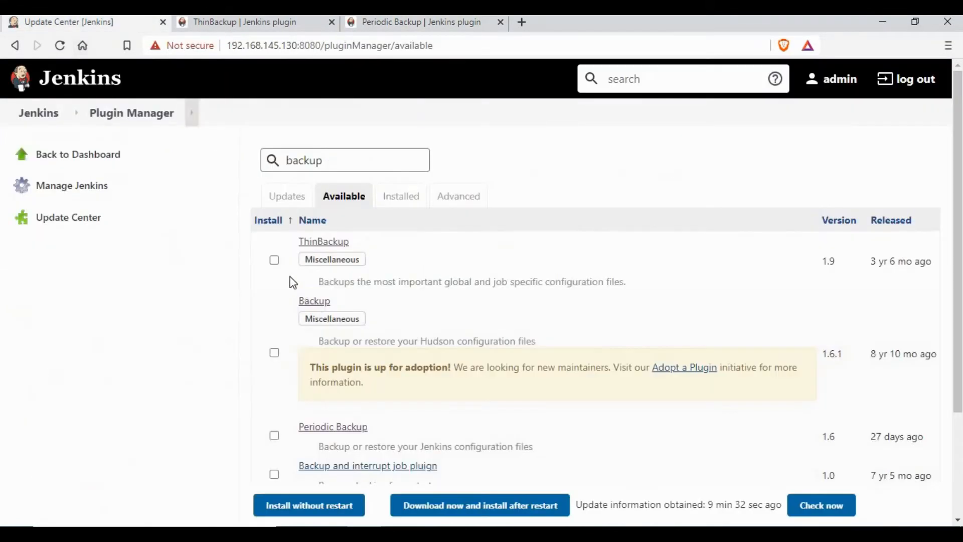
Mark ThinBackup and Periodic Backup for installation, then go back to the dashboard showing FirstJob.
click(275, 260)
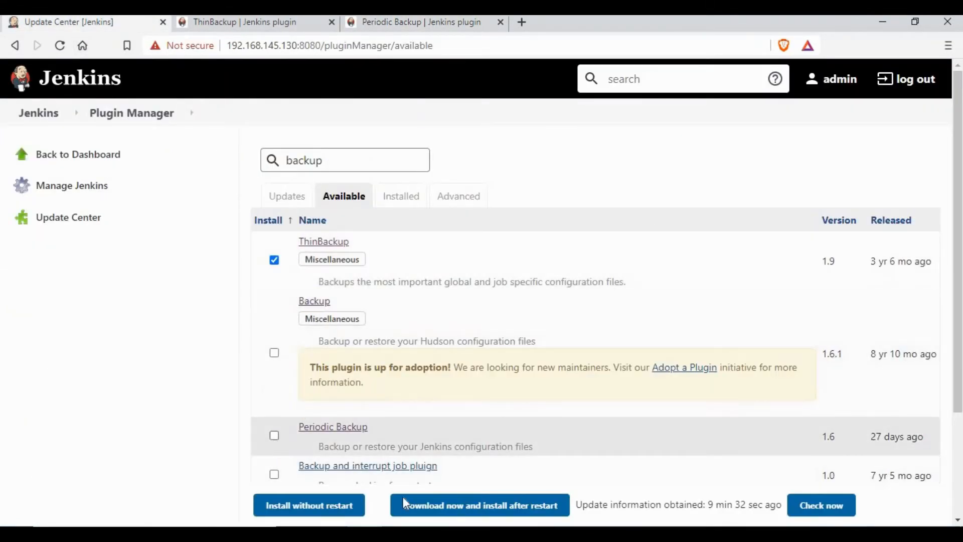
click(275, 435)
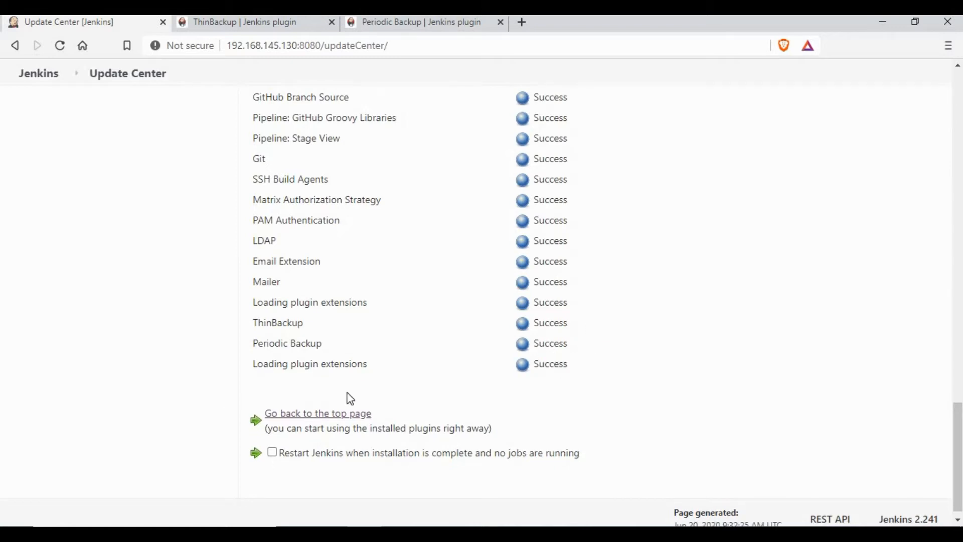
click(357, 416)
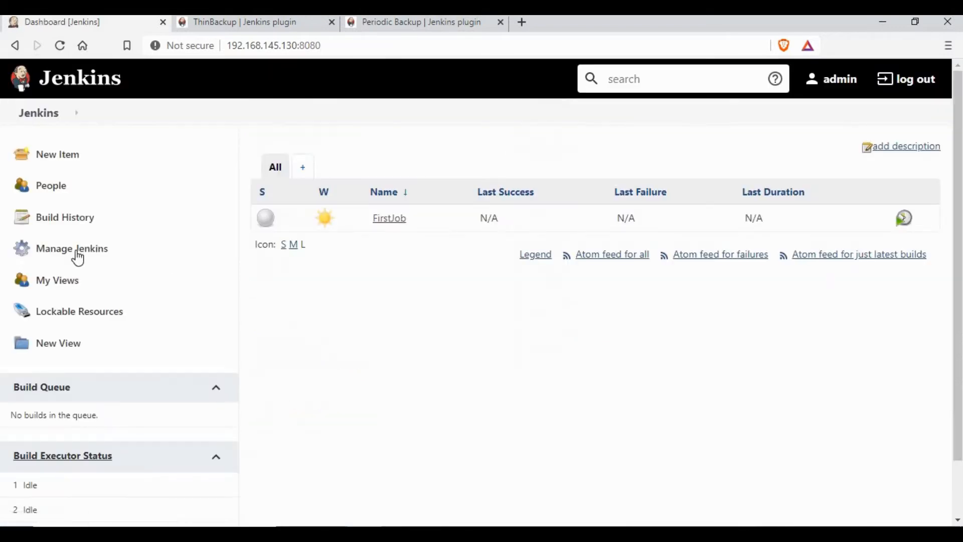
Open the Periodic Backup Manager configuration form via Manage Jenkins and note the root directory /var/jenkins_home.
click(78, 252)
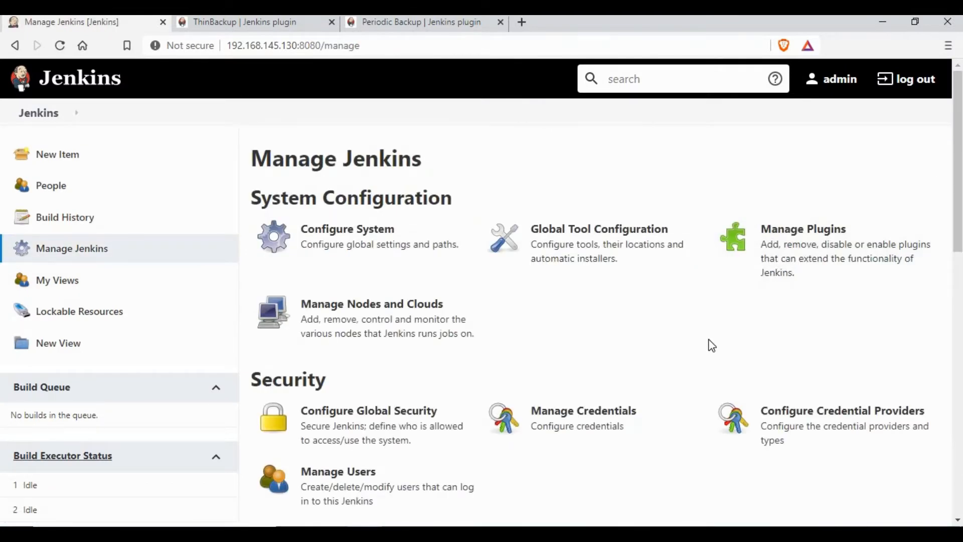
scroll(712, 346, down, 7)
scroll(717, 348, down, 6)
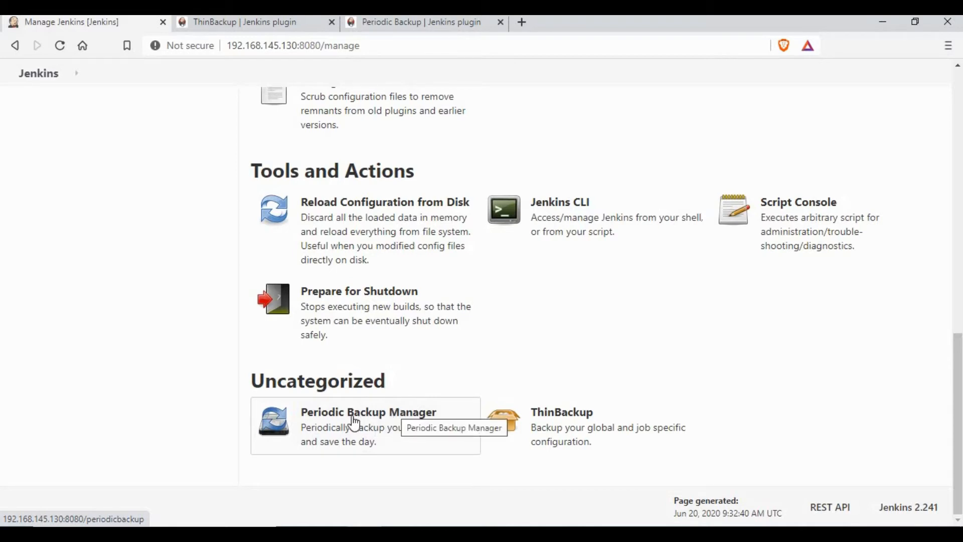
click(355, 424)
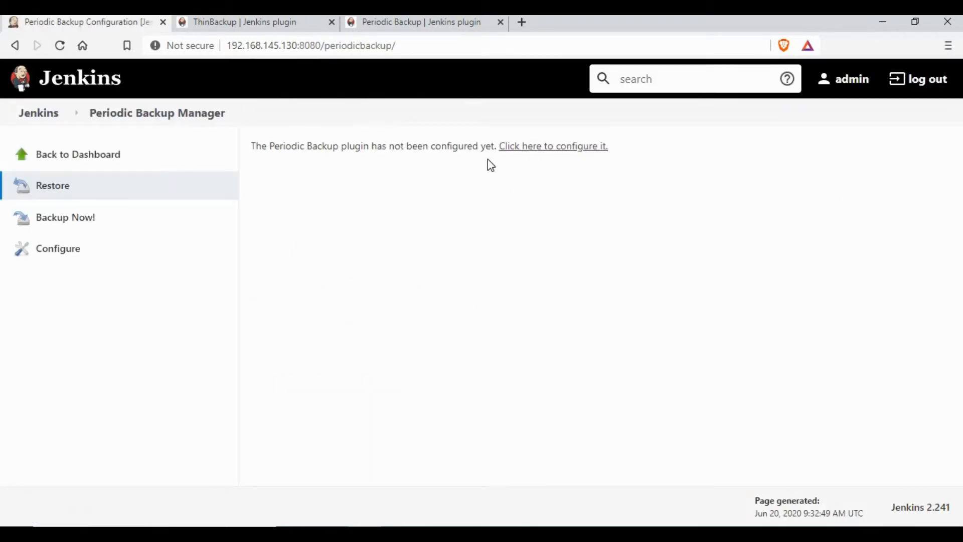
click(58, 253)
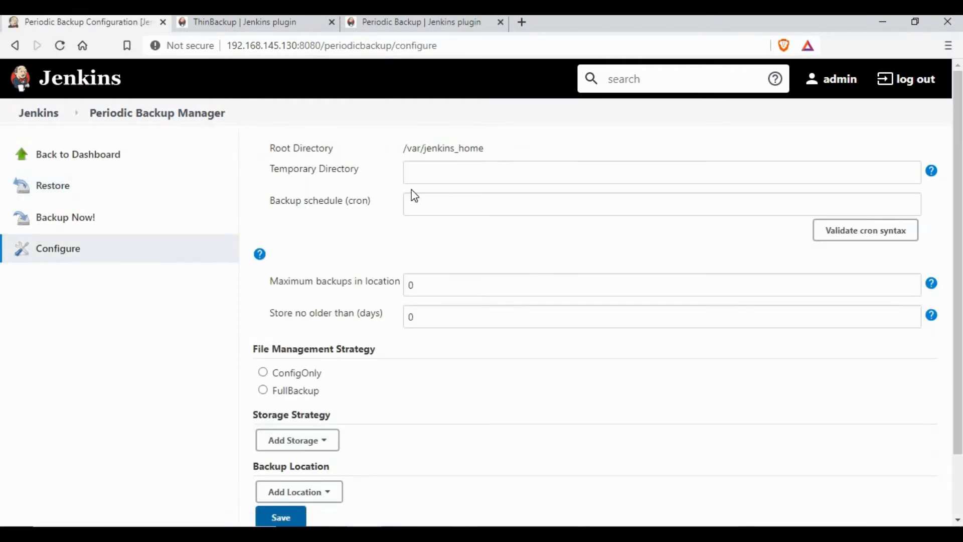
drag(404, 149, 484, 148)
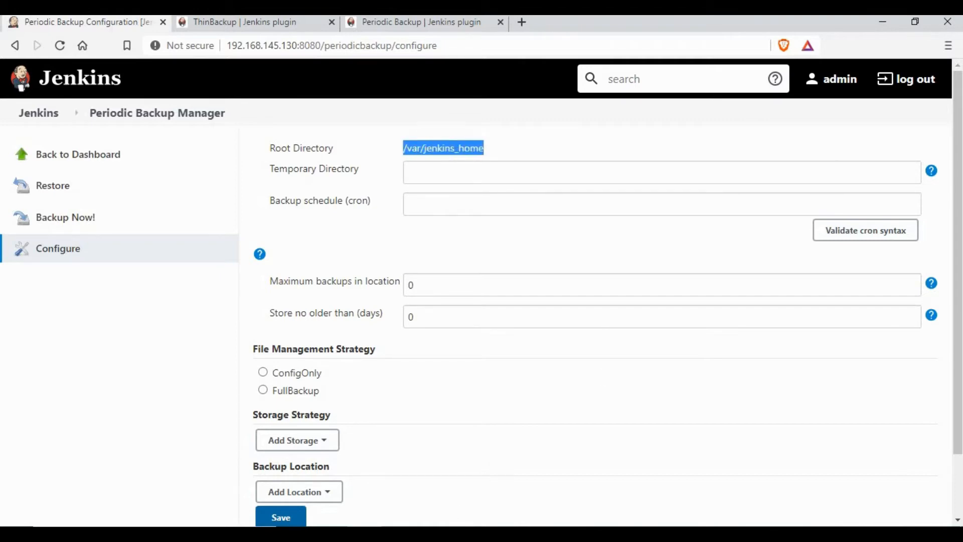
key(alt+Tab)
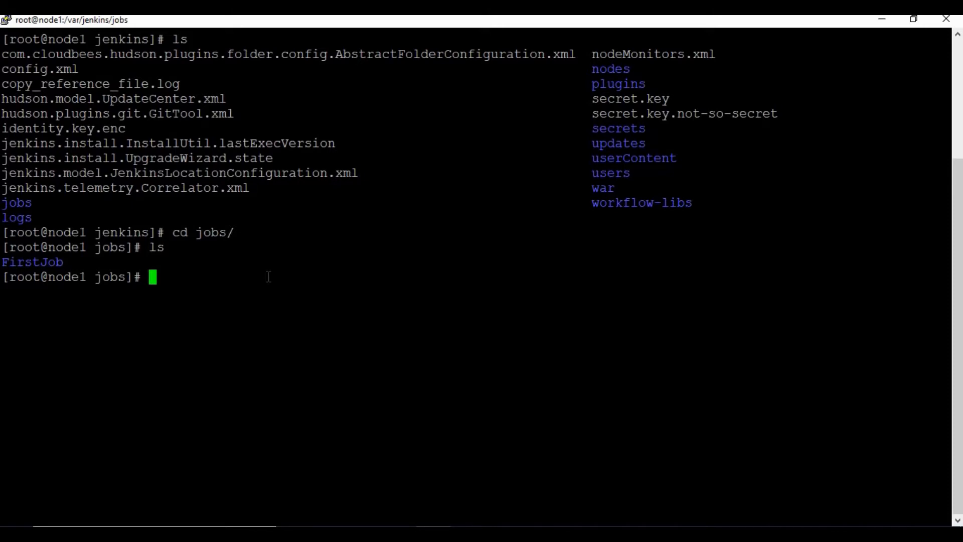
In PuTTY, change into /var/jenkins, clear the screen and list its contents.
text(cd /var/jenkins/)
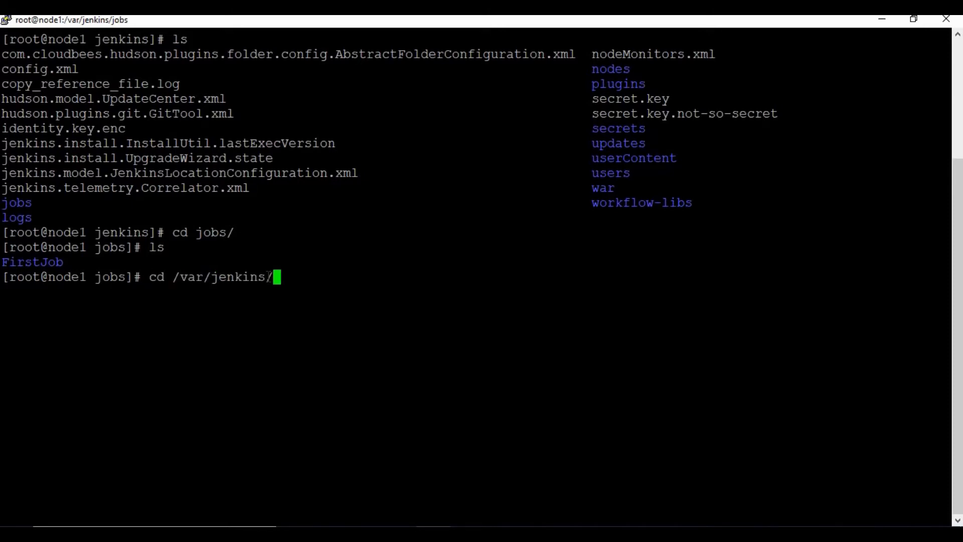
key(Return)
text(cle)
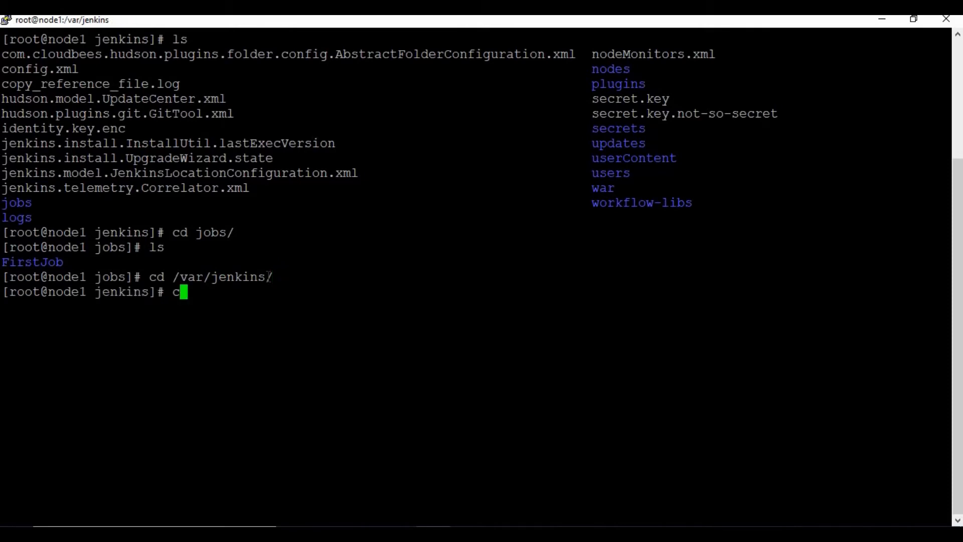
text(ar)
key(Return)
text(ls)
key(Return)
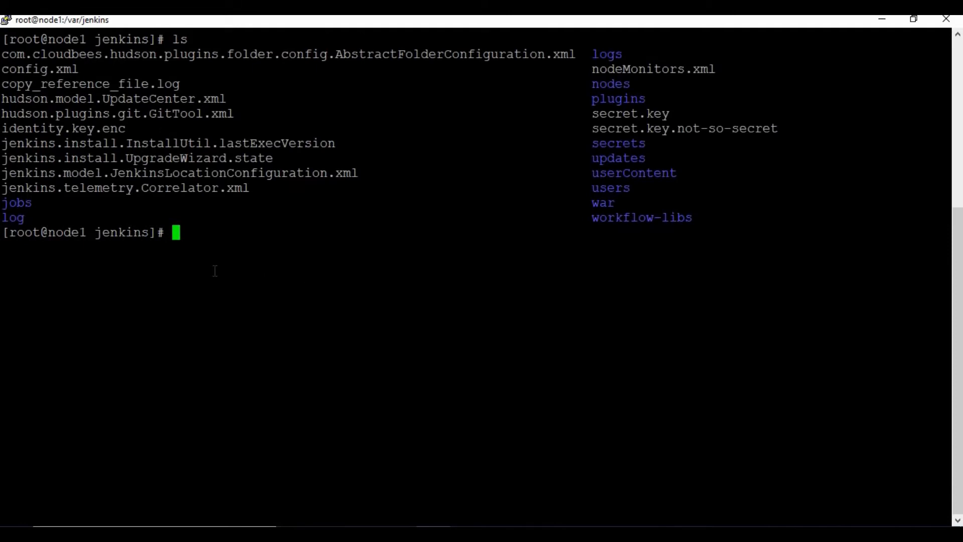
Confirm the current path /var/jenkins with pwd and return to the browser.
text(pwd)
key(Return)
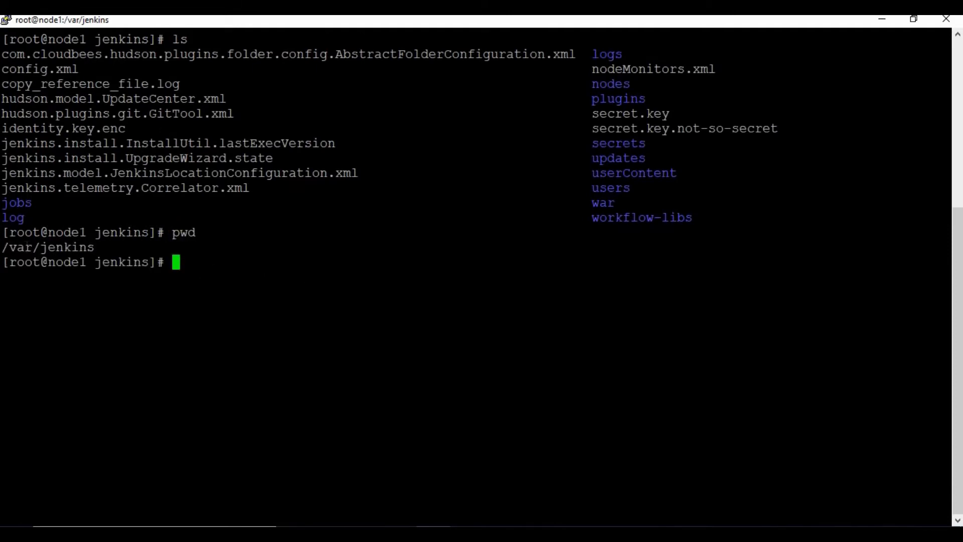
drag(2, 248, 95, 250)
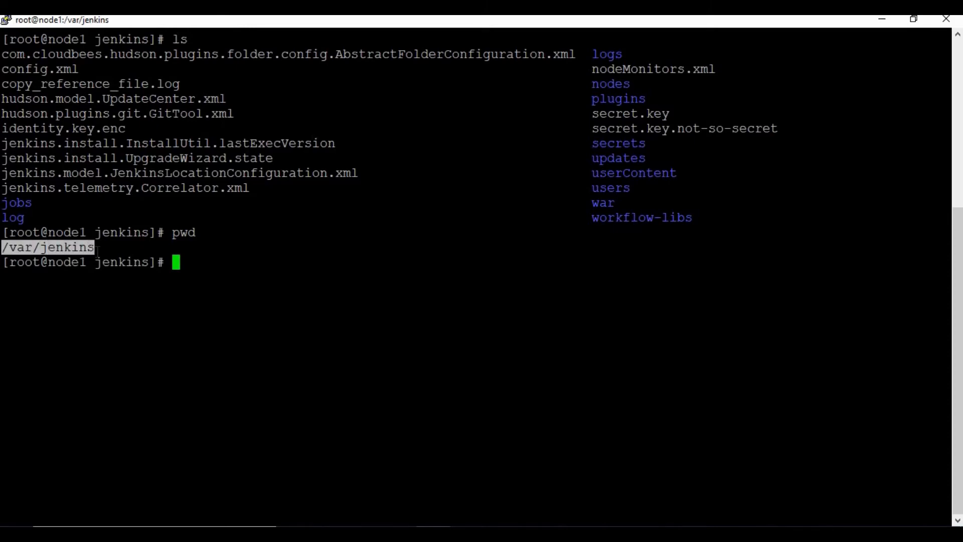
click(96, 249)
key(alt+Tab)
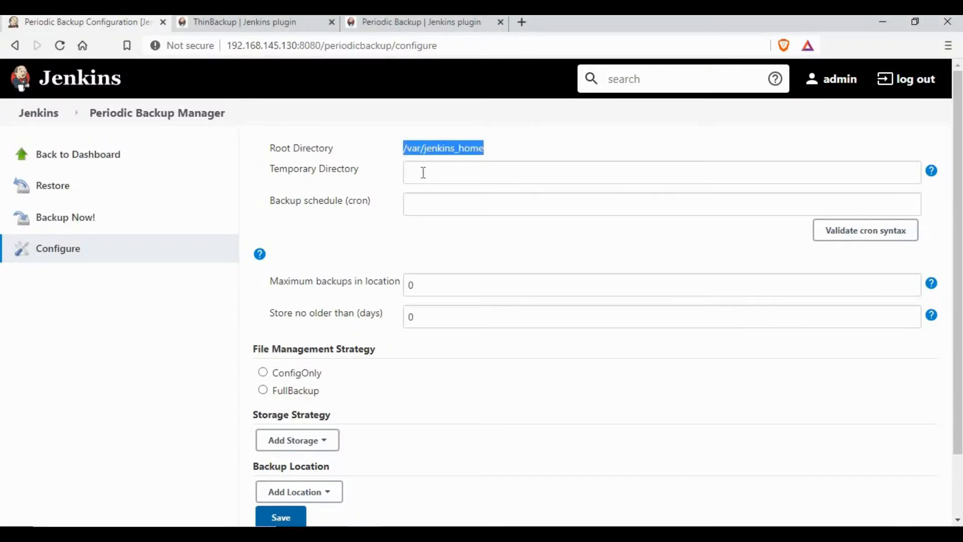
Set the temporary directory to /tmp and a validated backup schedule of */5 * * * *.
click(424, 173)
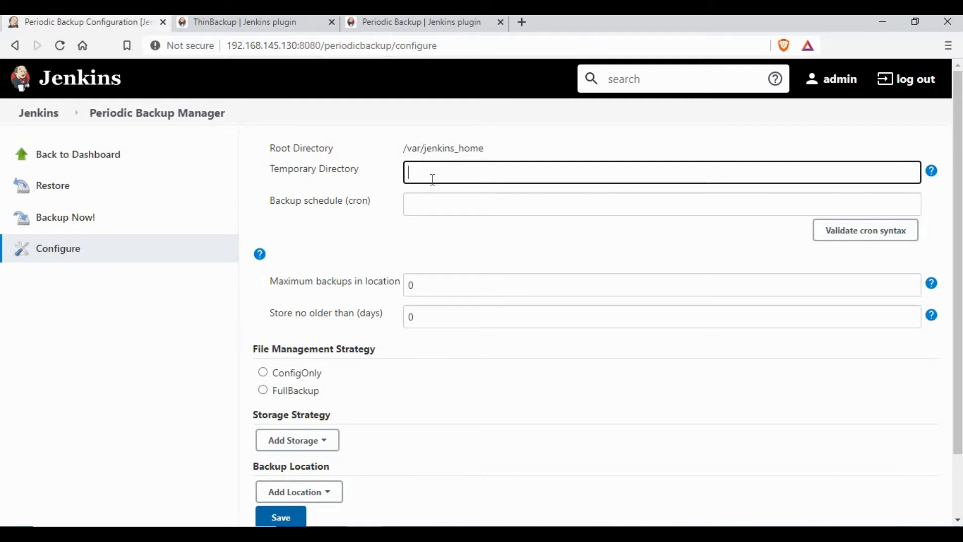
text(/tmp)
click(531, 121)
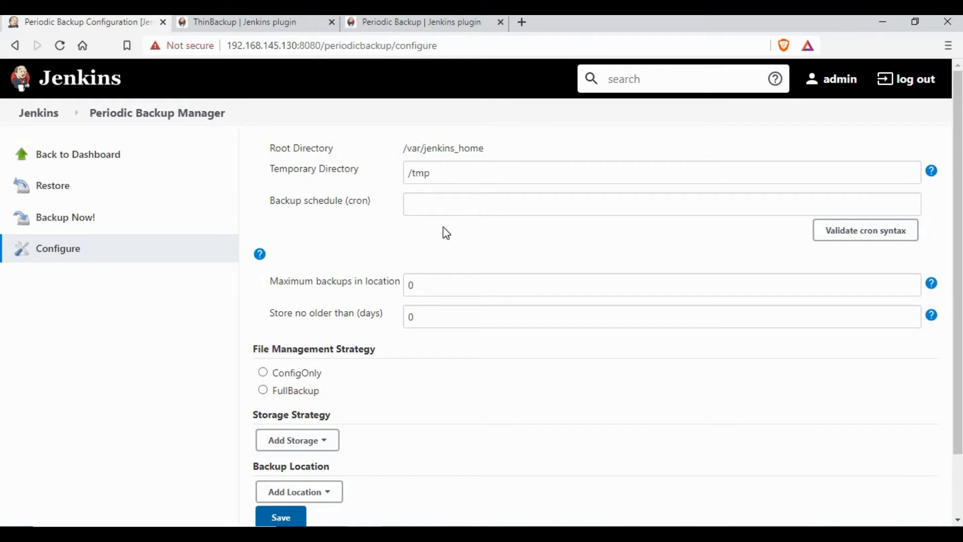
click(428, 205)
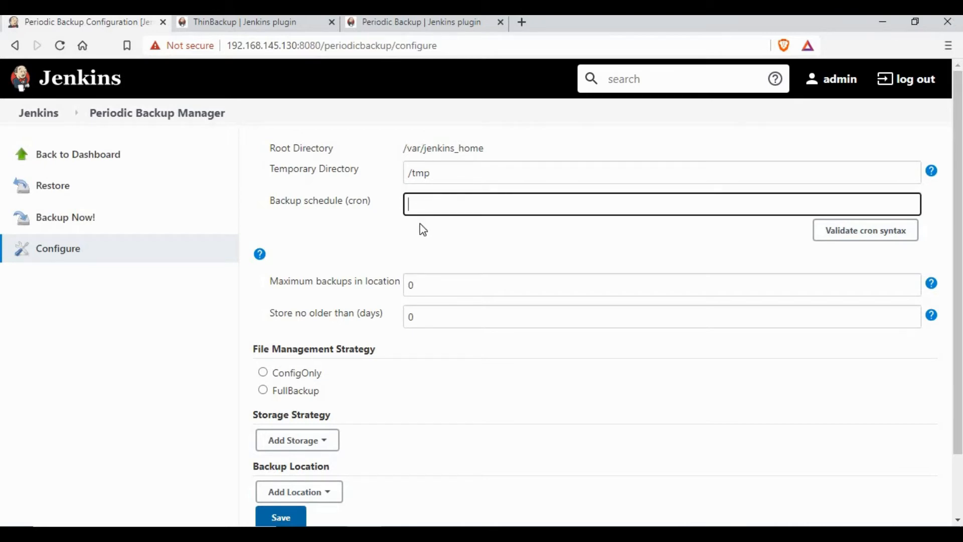
text(*/5 * * * *)
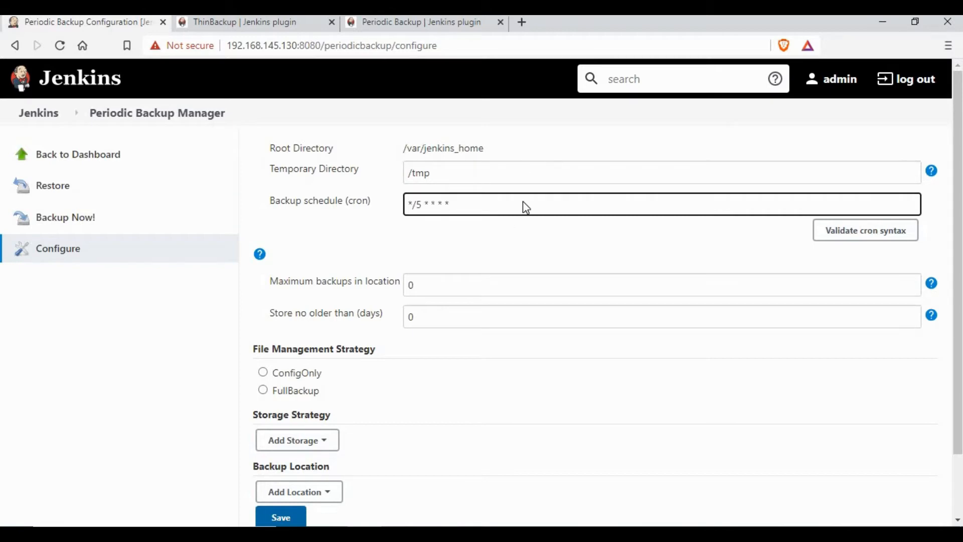
click(853, 239)
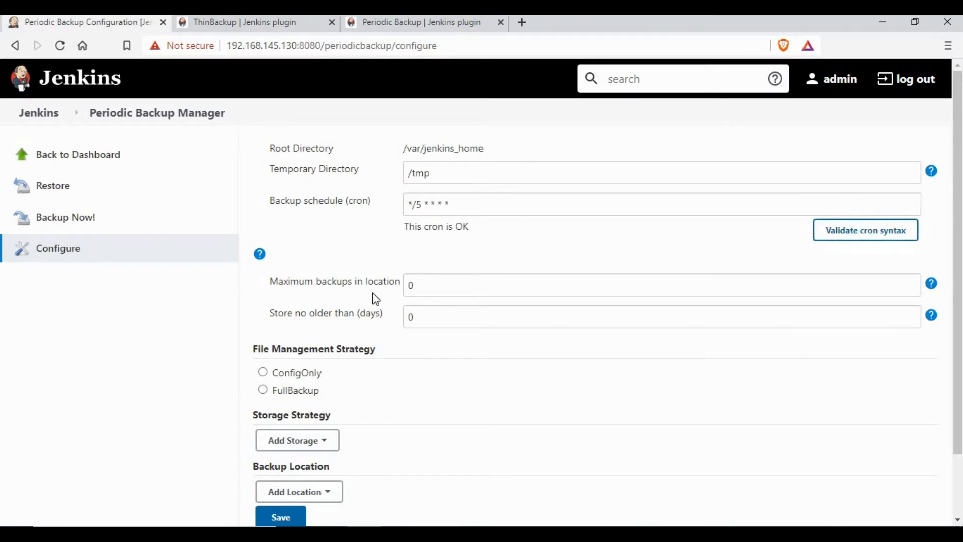
Limit backups to a maximum of 3 stored no older than 5 days.
key(Tab)
text(3)
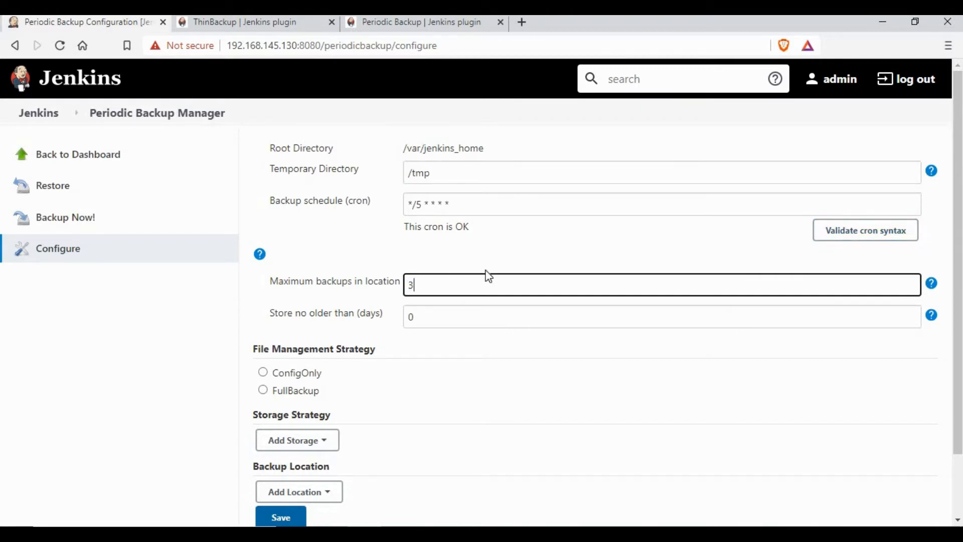
click(403, 320)
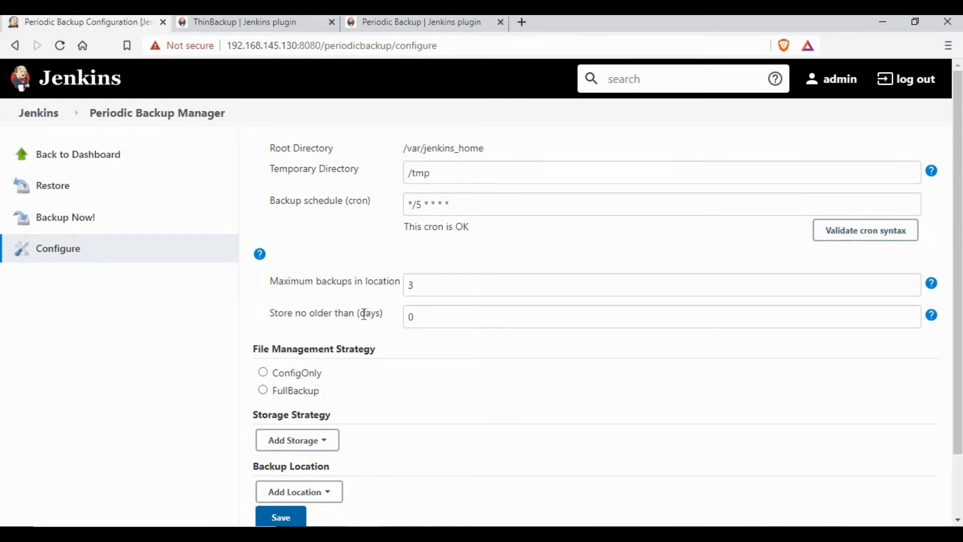
key(Tab)
text(5)
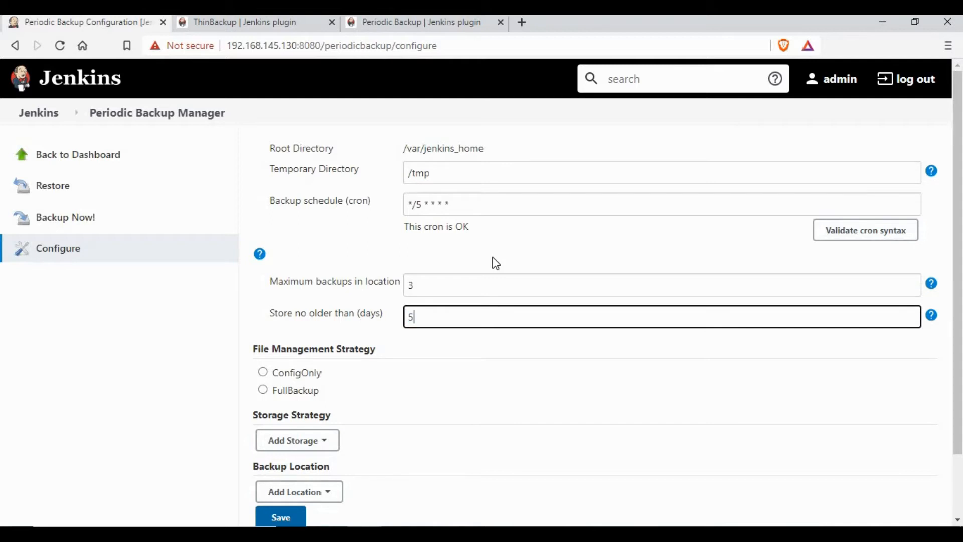
click(494, 258)
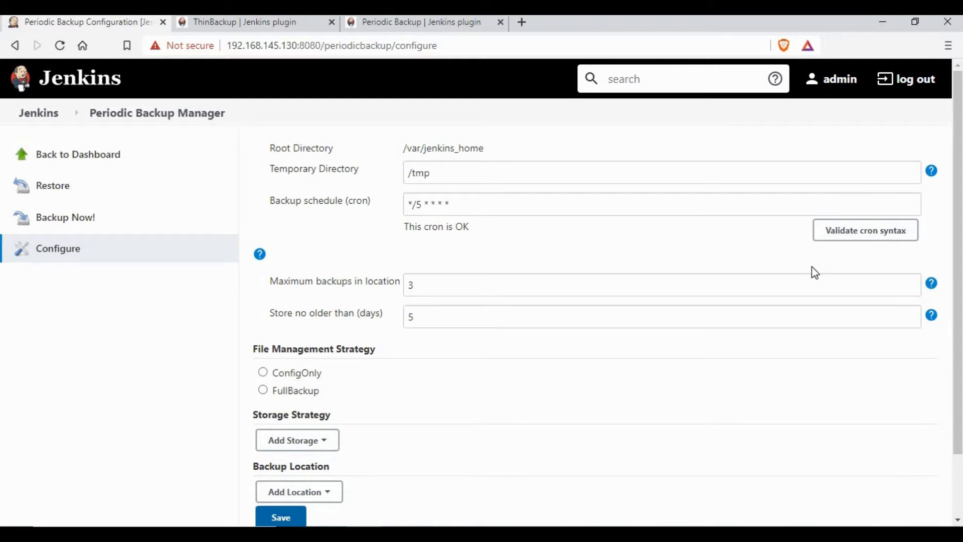
Read the help for the maximum backups, temporary directory and age limit fields.
click(931, 283)
drag(312, 321, 920, 177)
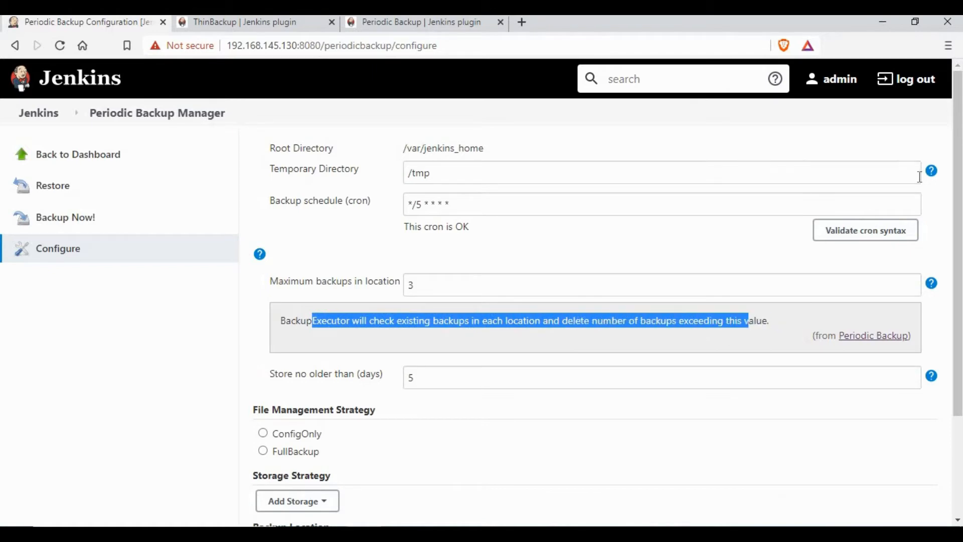
click(932, 171)
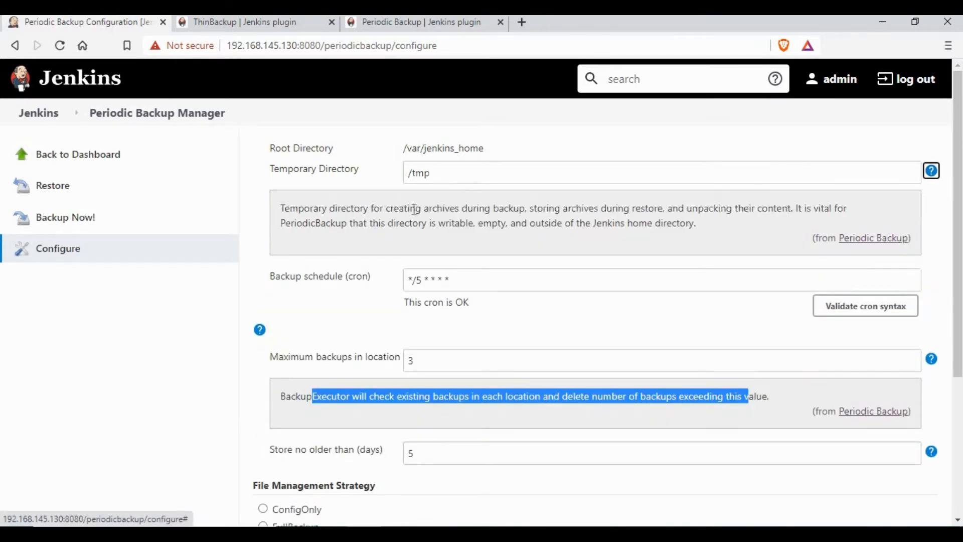
drag(314, 208, 727, 228)
click(898, 203)
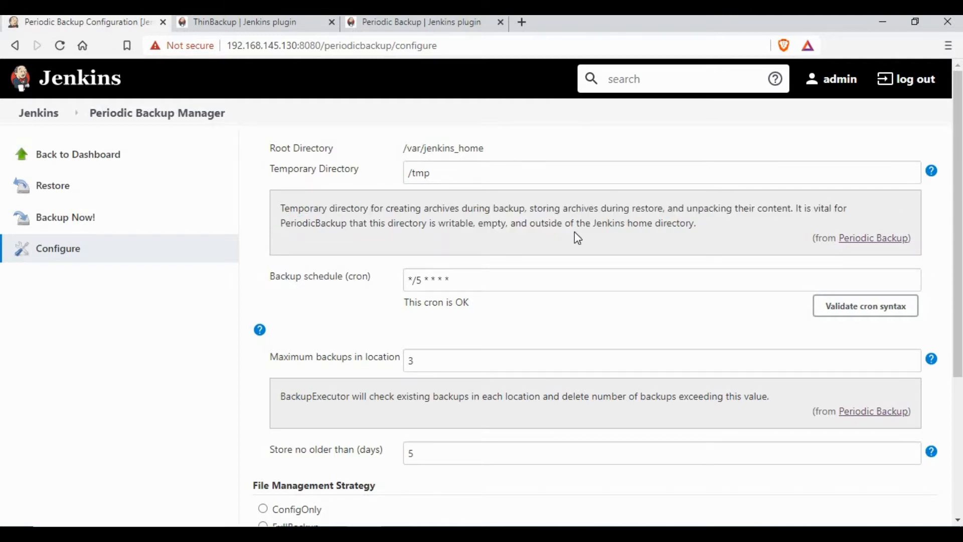
click(932, 171)
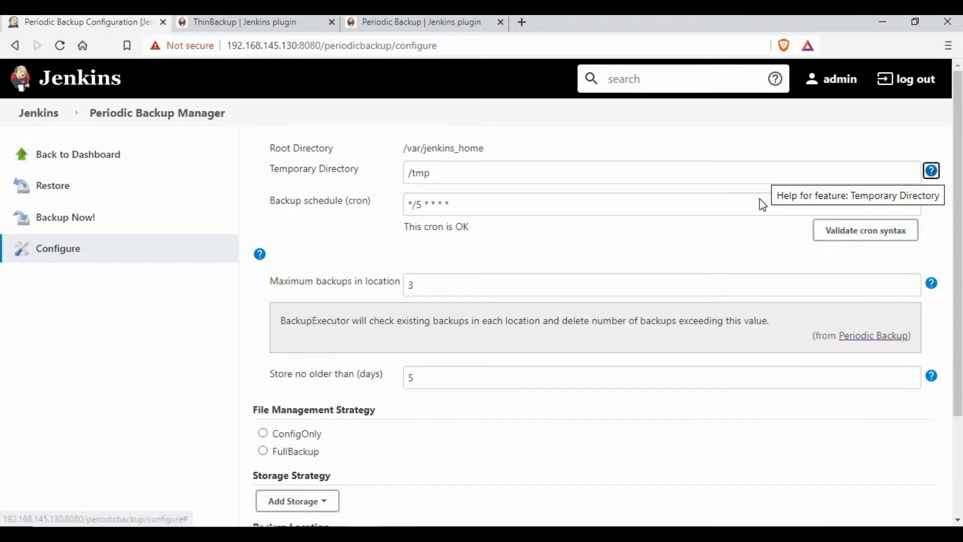
click(932, 283)
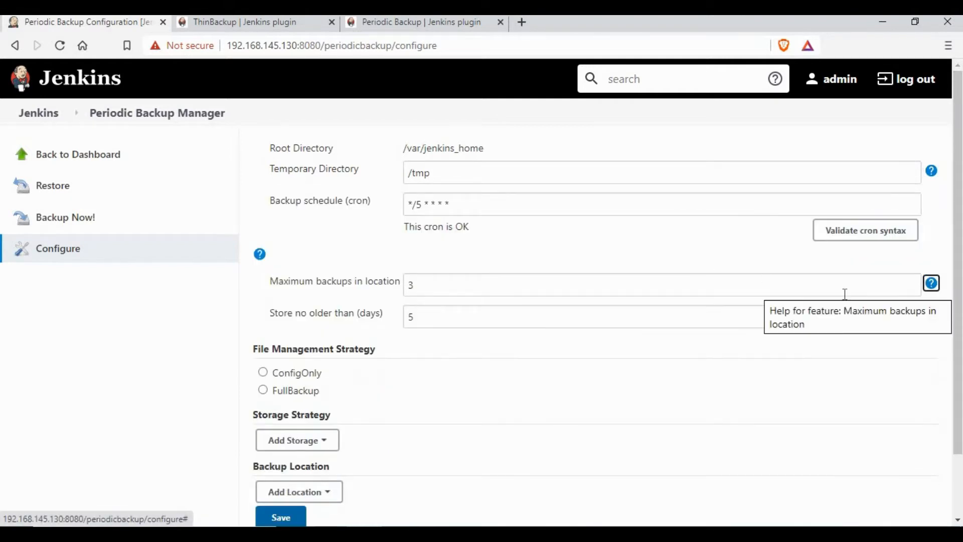
click(931, 315)
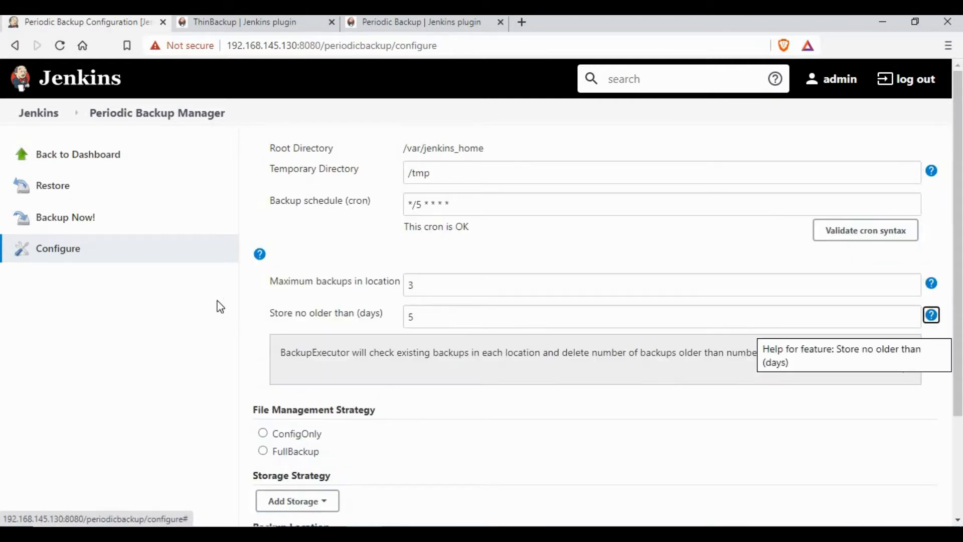
drag(486, 354, 760, 357)
click(761, 357)
click(932, 315)
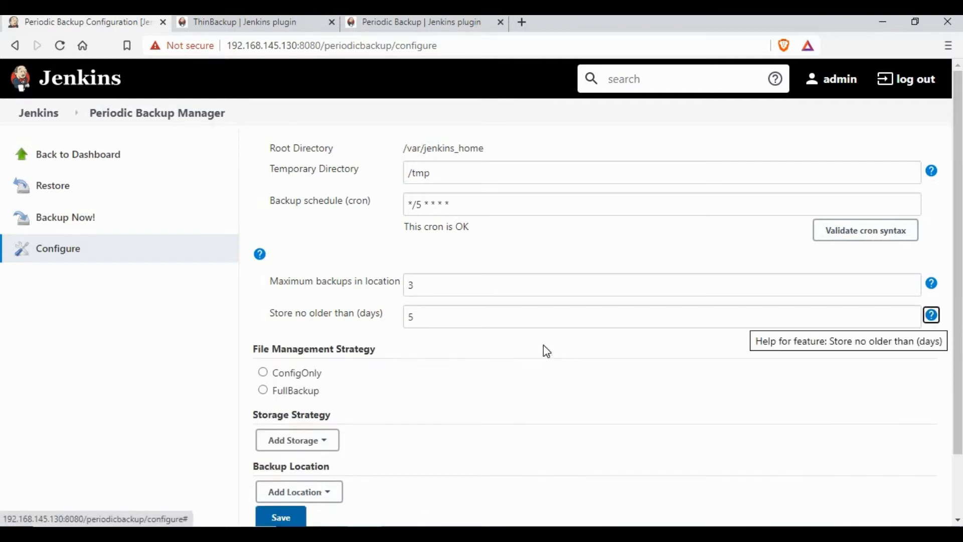
scroll(544, 345, down, 3)
Review the ConfigOnly strategy help, then choose FullBackup with an empty Excludes list.
click(263, 299)
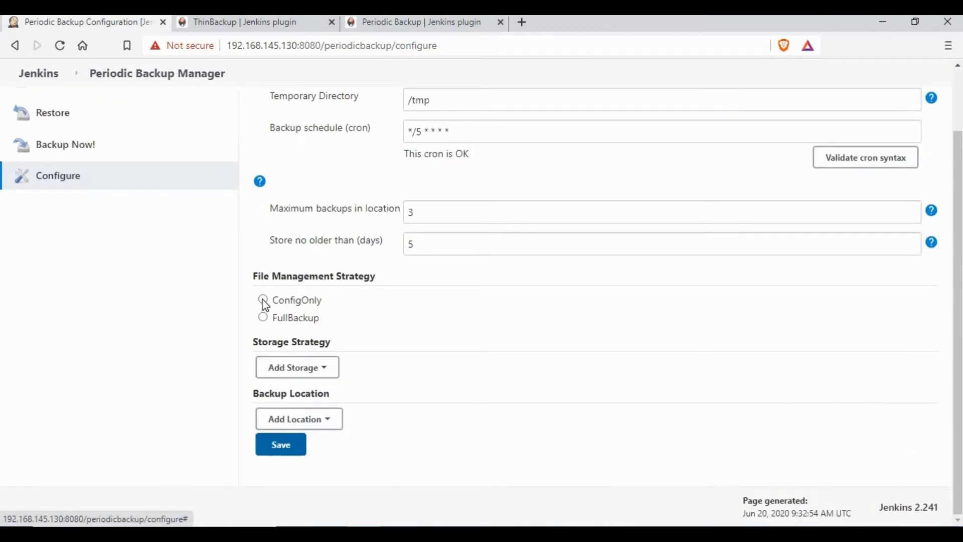
click(930, 318)
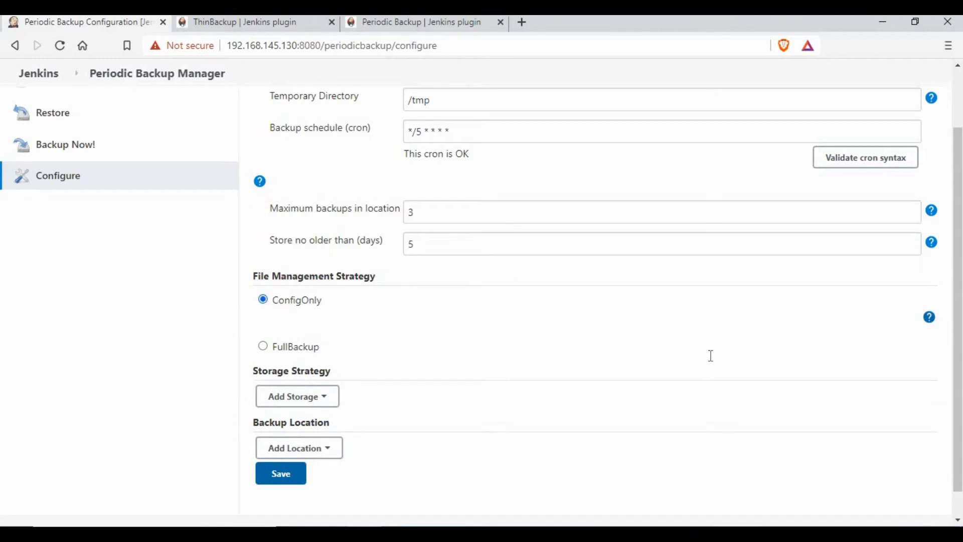
drag(300, 353, 878, 353)
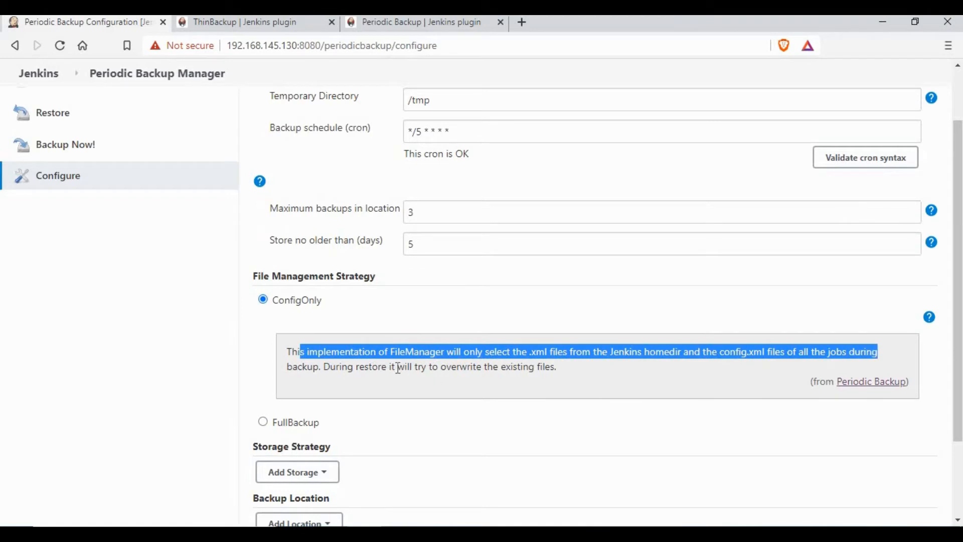
drag(354, 366, 574, 389)
click(475, 368)
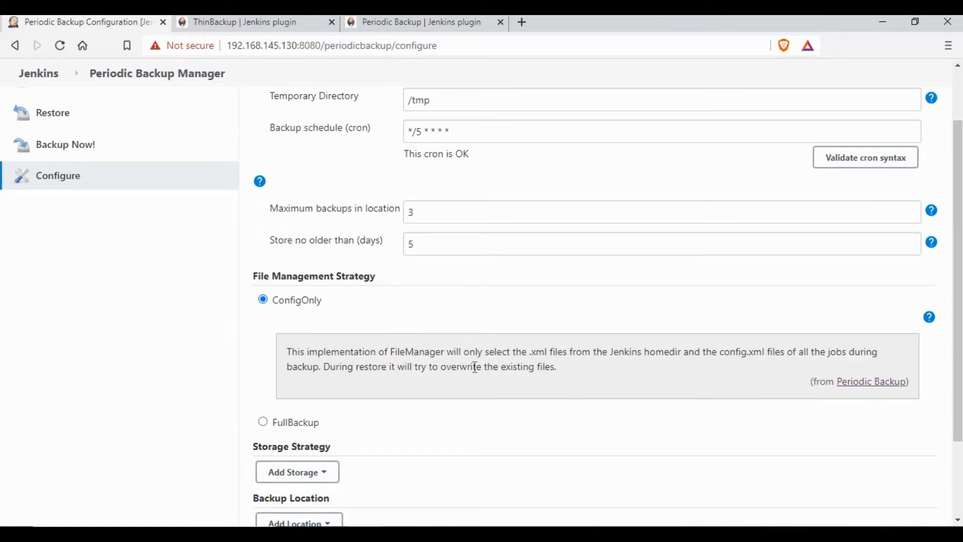
drag(414, 373, 562, 371)
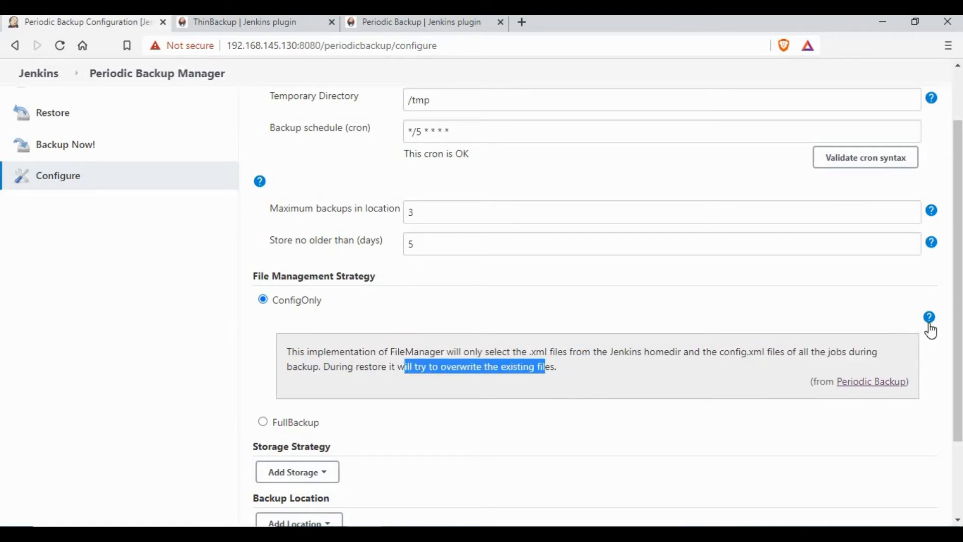
click(929, 324)
click(263, 346)
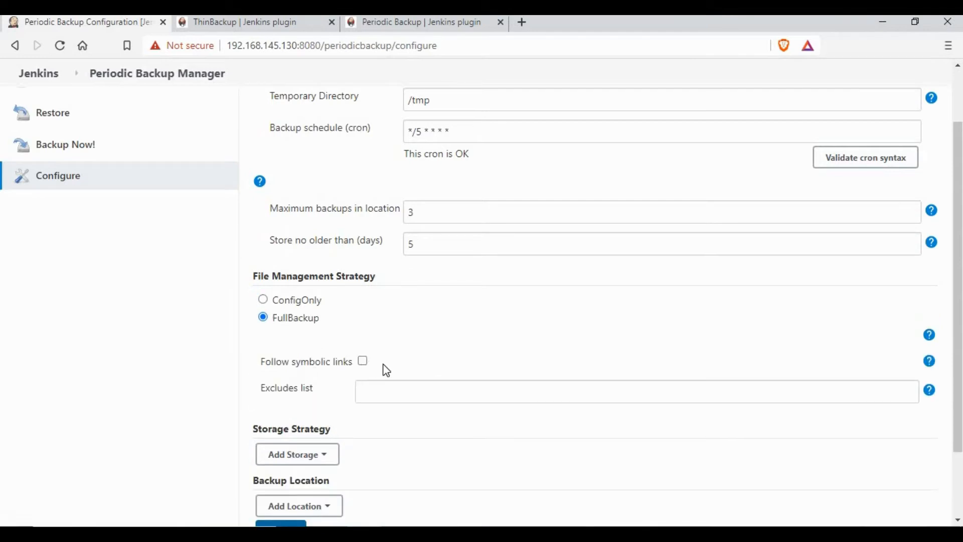
click(409, 386)
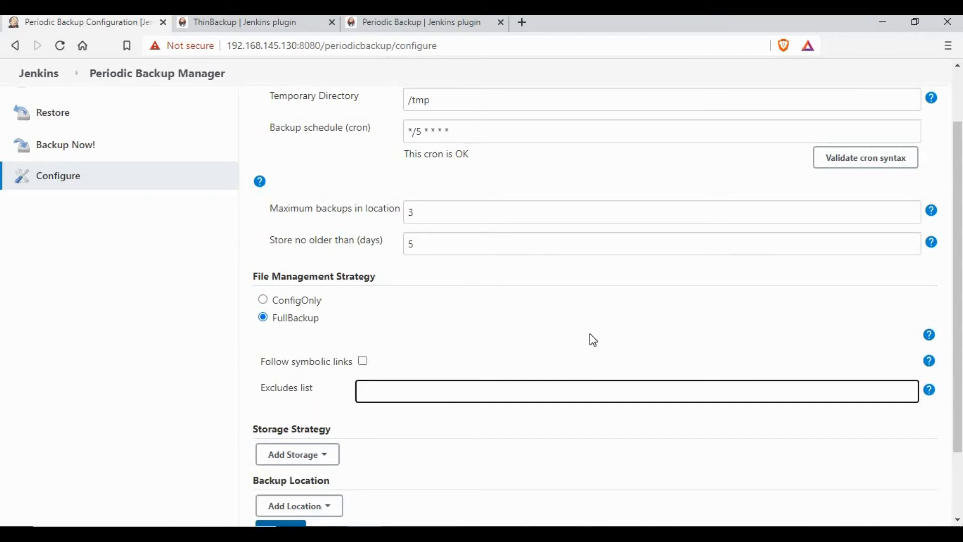
click(590, 333)
scroll(310, 301, down, 2)
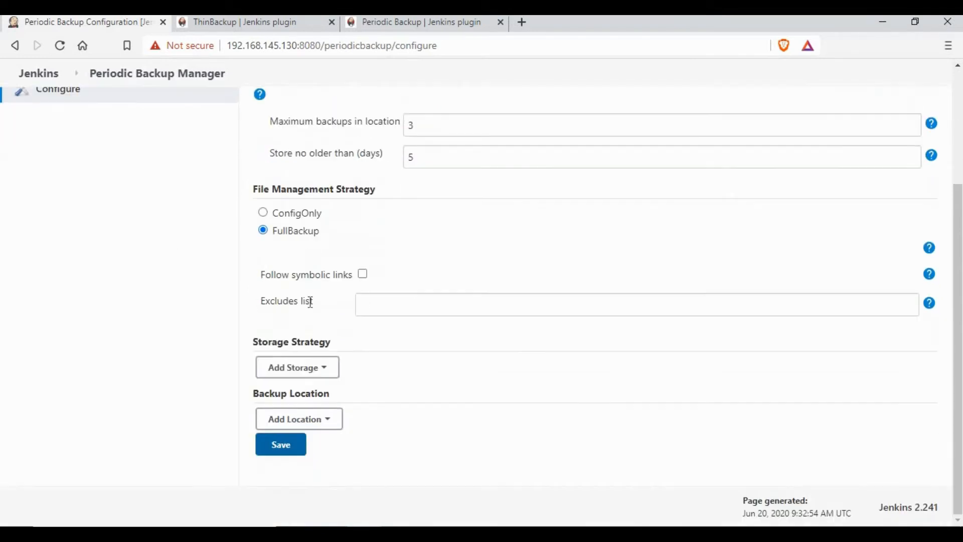
Add a TarGzStorage storage strategy and a LocalDirectory location, ready for its backup directory path.
click(326, 368)
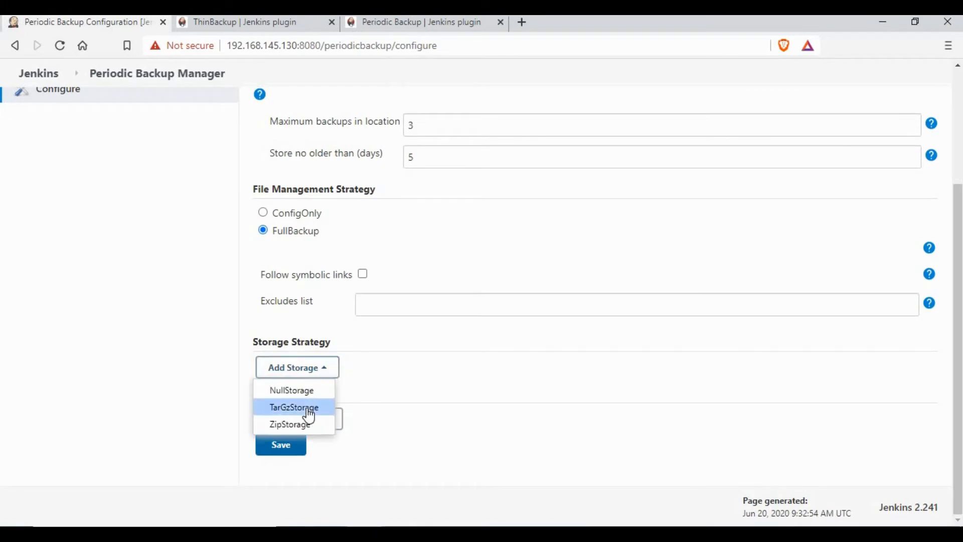
click(294, 407)
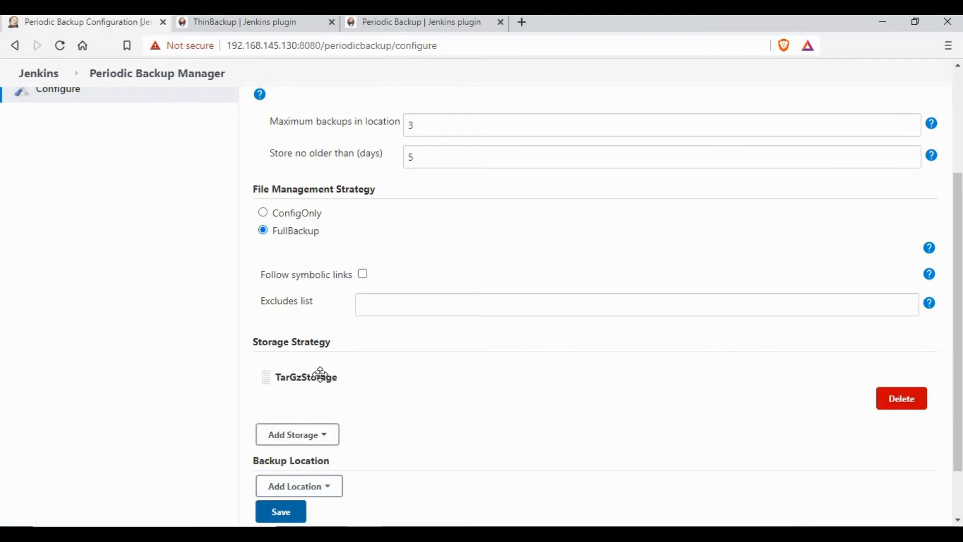
scroll(341, 407, down, 1)
scroll(341, 407, down, 1)
click(326, 418)
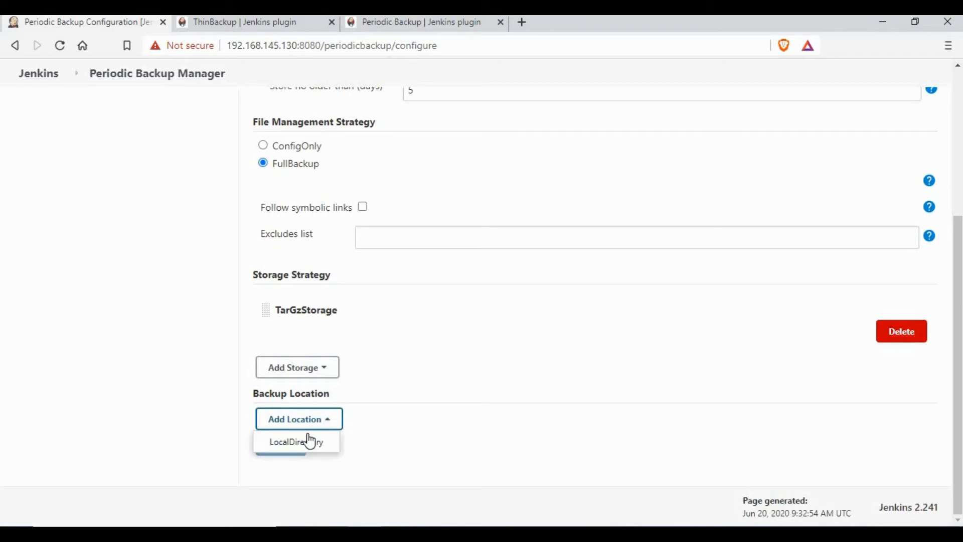
click(307, 438)
click(394, 451)
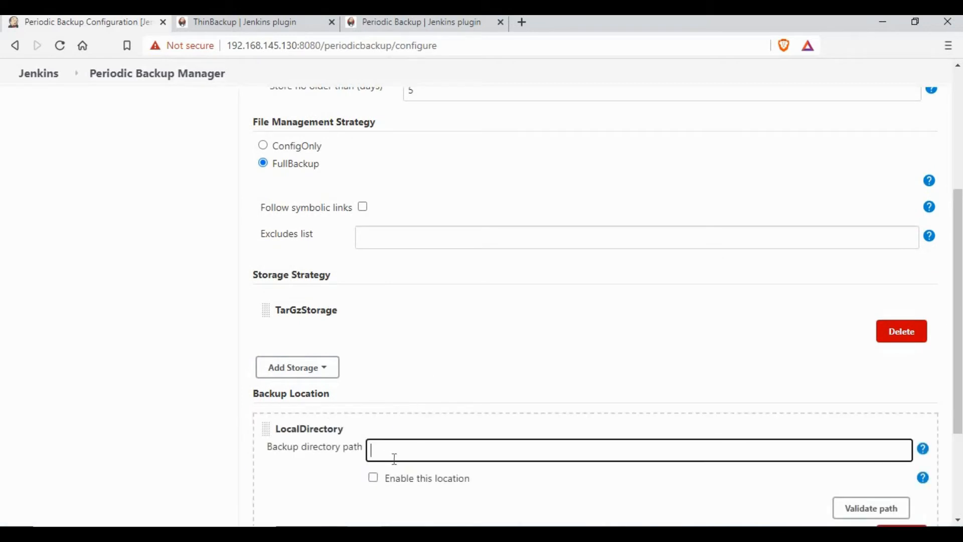
In PuTTY, create a backup folder under /var/jenkins with mkdir, verify it with ls, and return to Jenkins.
key(alt+Tab)
text(c)
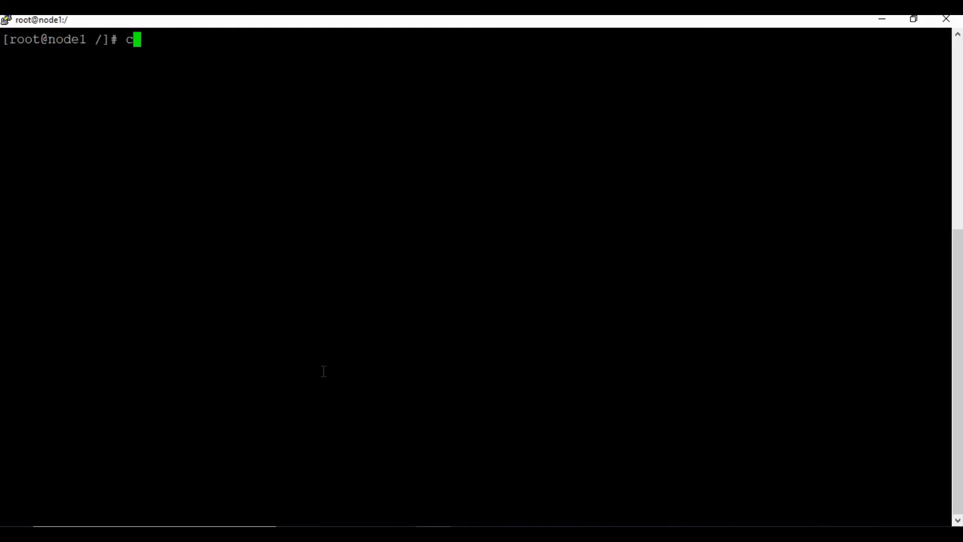
text(d /var/jenkins)
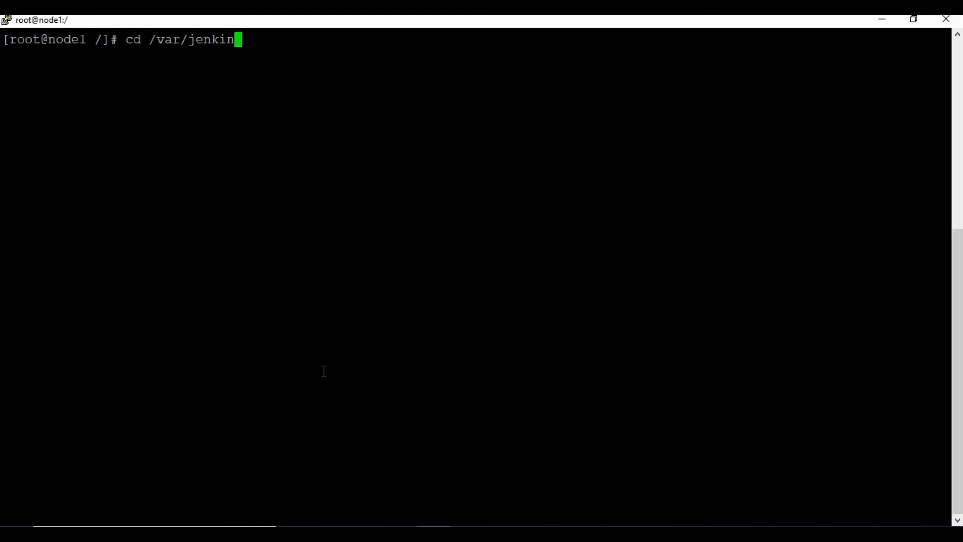
key(Return)
text(m)
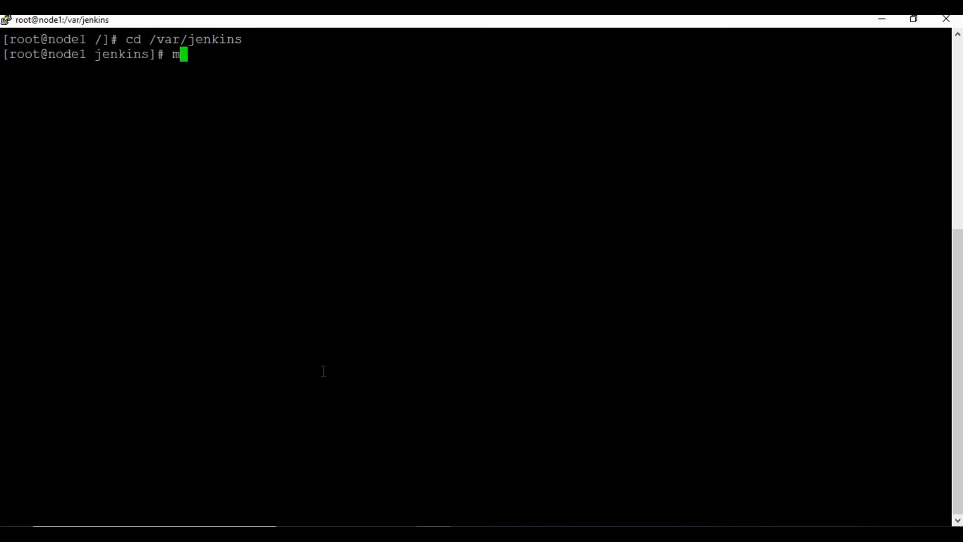
text(kdir backup)
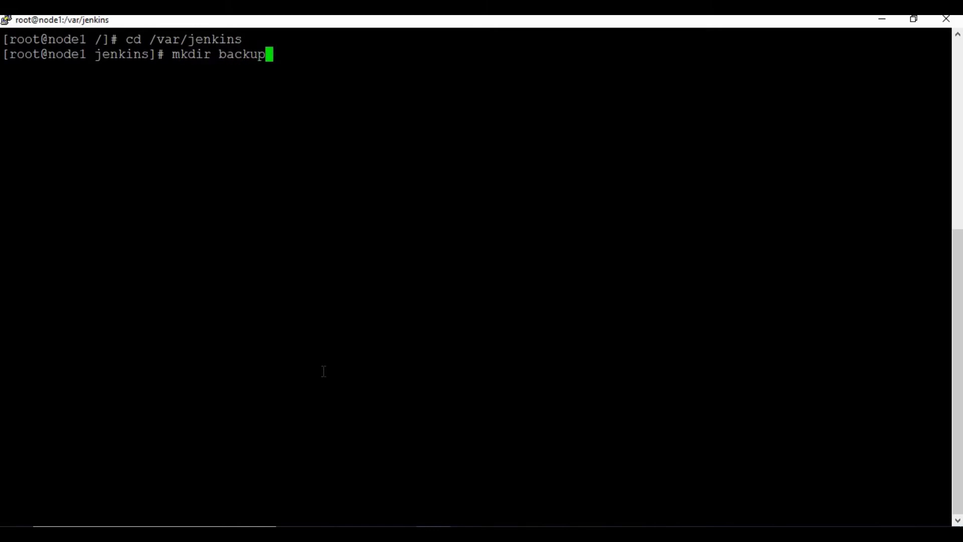
key(Return)
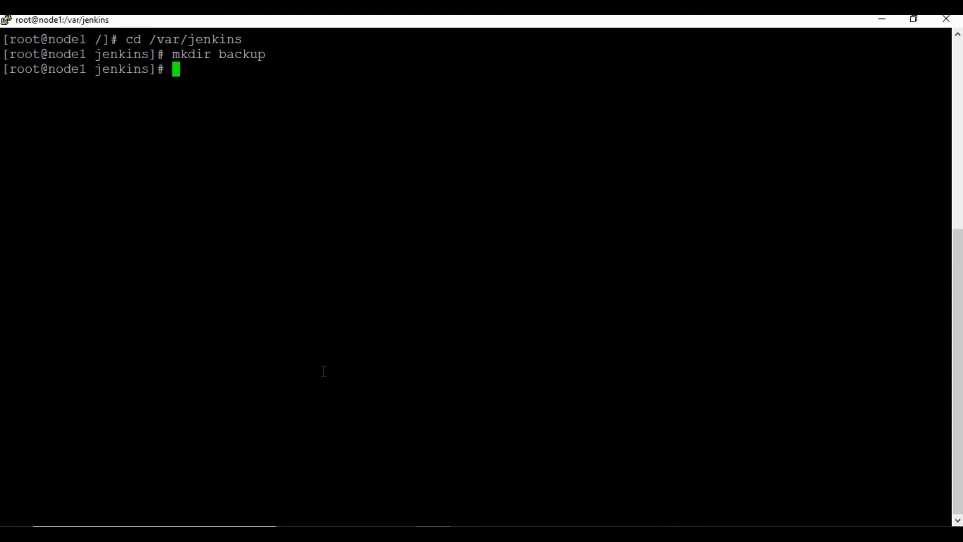
text(ls)
key(Return)
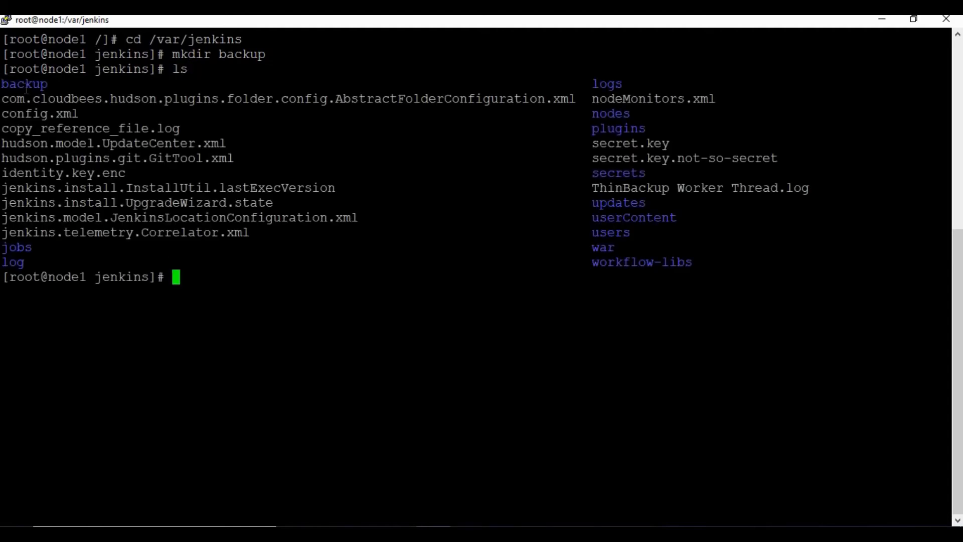
double_click(26, 84)
click(494, 420)
click(366, 534)
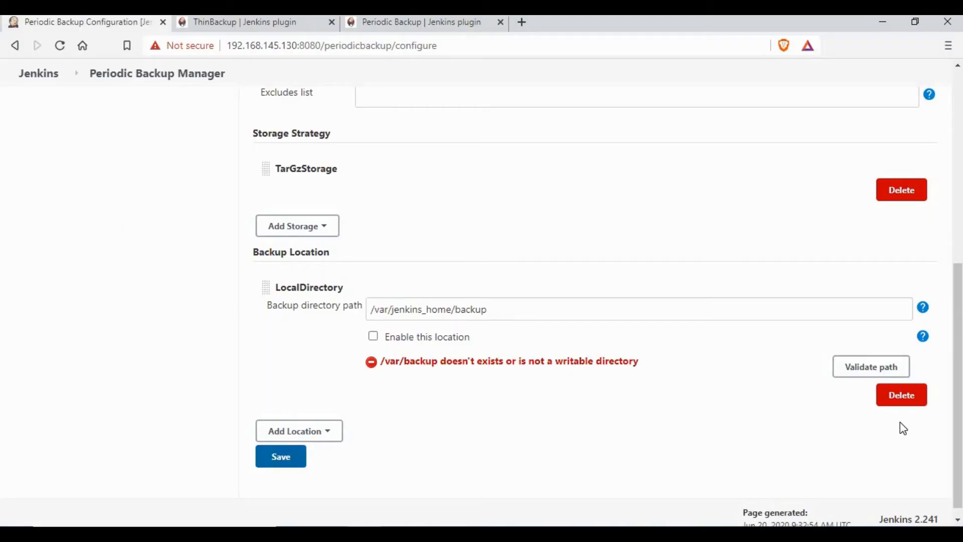
Replace the LocalDirectory location with path /var/jenkins_home/backup and validate it.
click(911, 404)
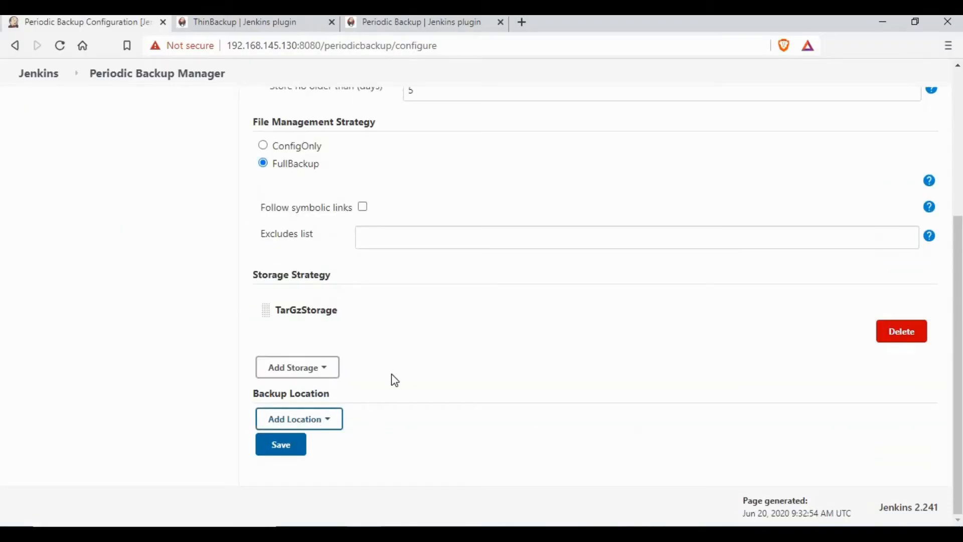
click(318, 419)
click(301, 446)
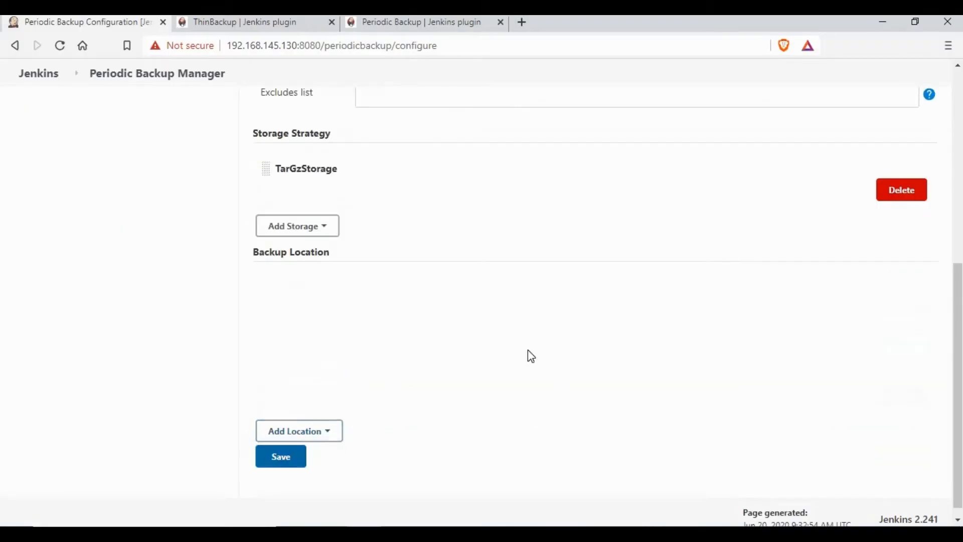
click(505, 309)
text(/v)
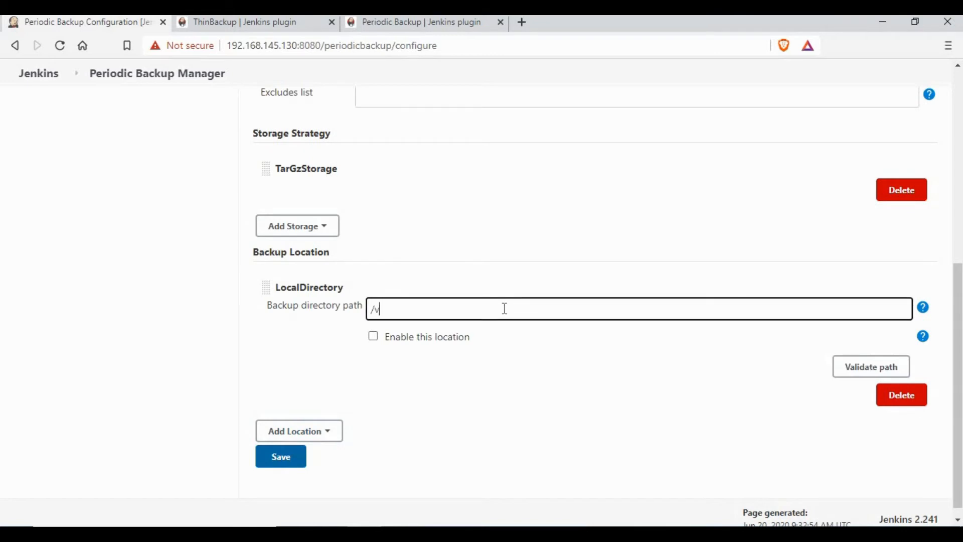
text(ar/jenkins_home/back)
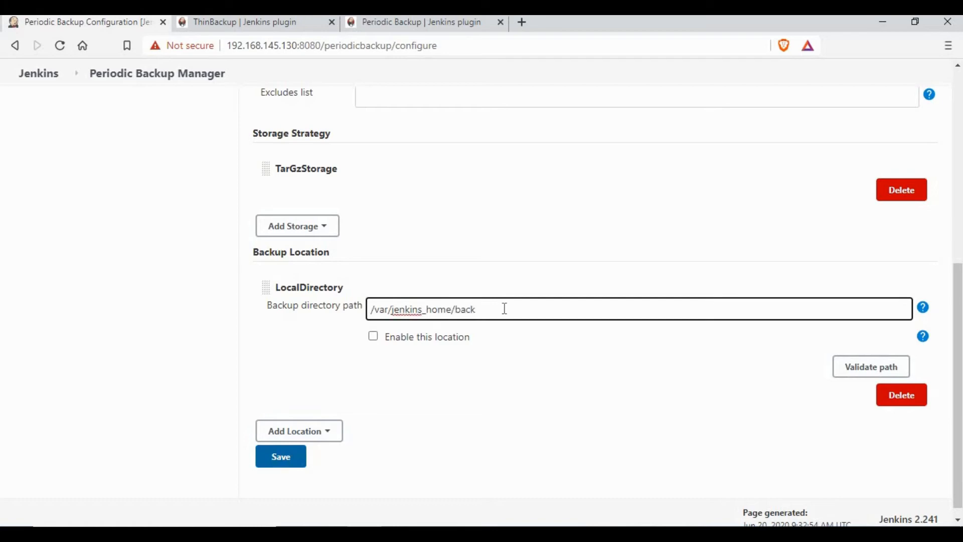
text(up)
click(595, 248)
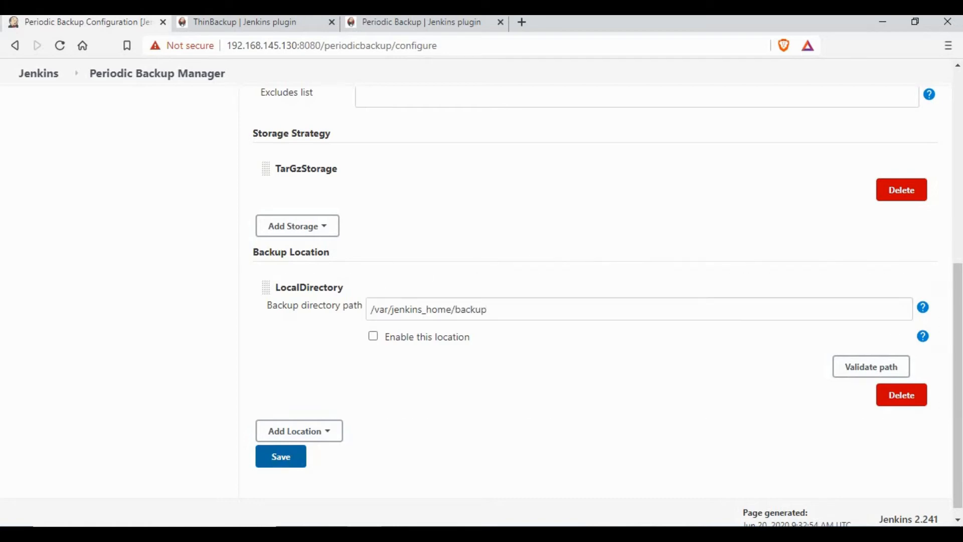
click(877, 375)
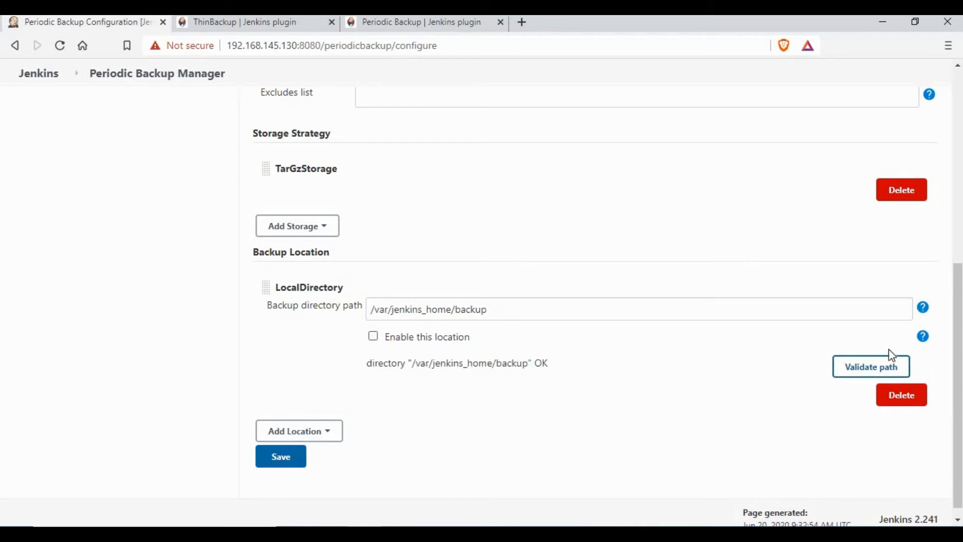
Read the enable-location help and save the Periodic Backup configuration.
click(923, 336)
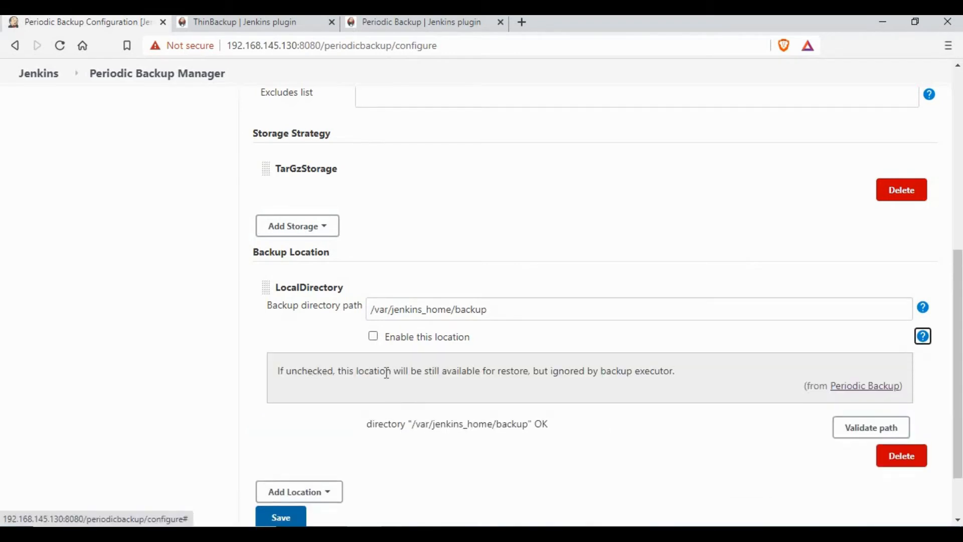
drag(307, 371, 682, 408)
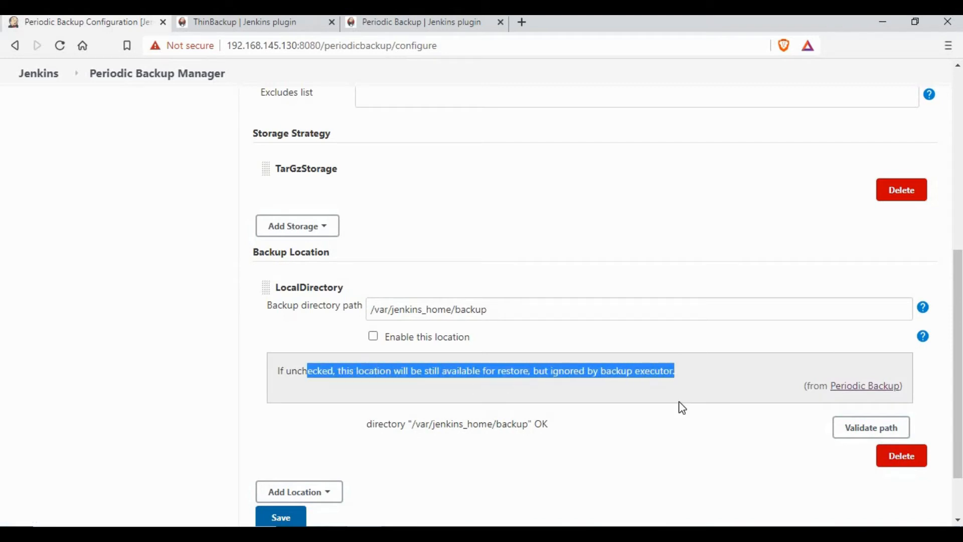
click(858, 370)
click(925, 337)
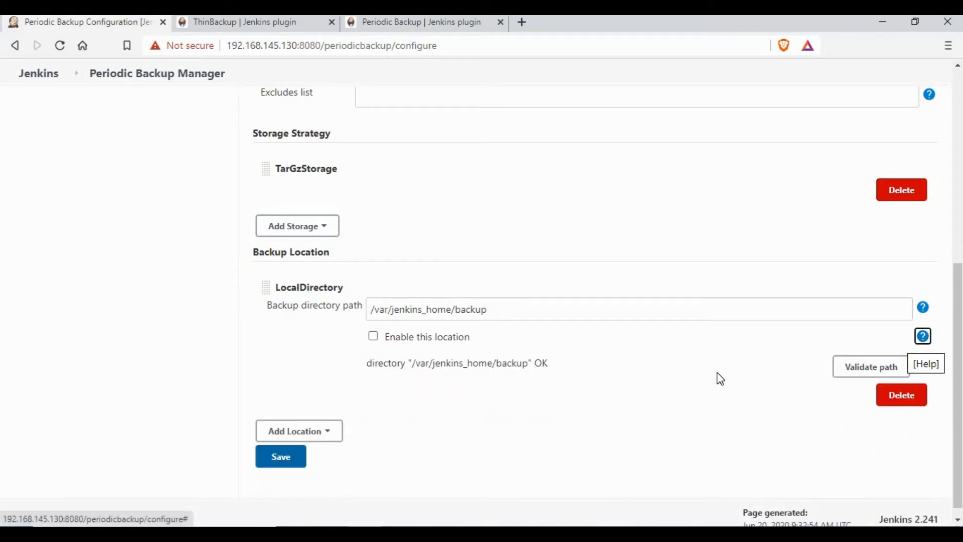
key(Tab)
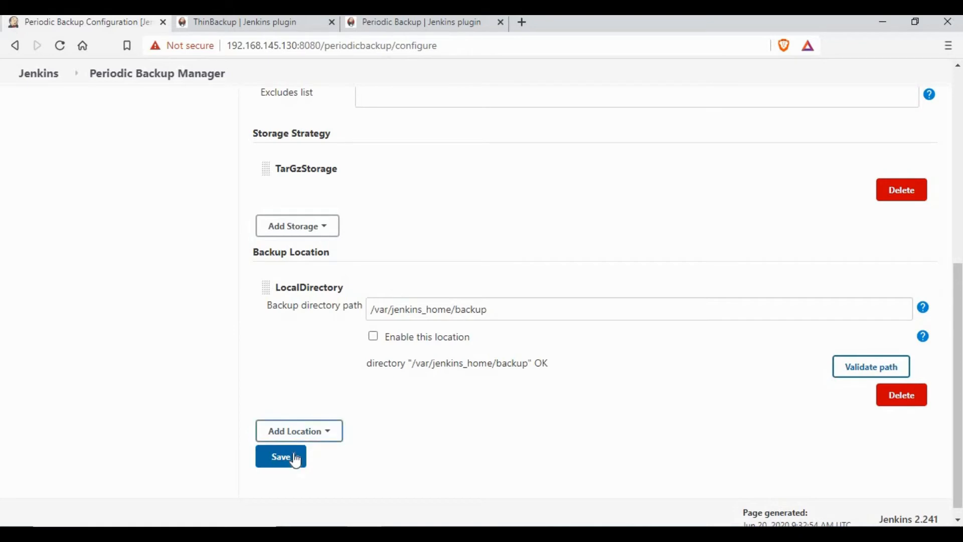
click(296, 460)
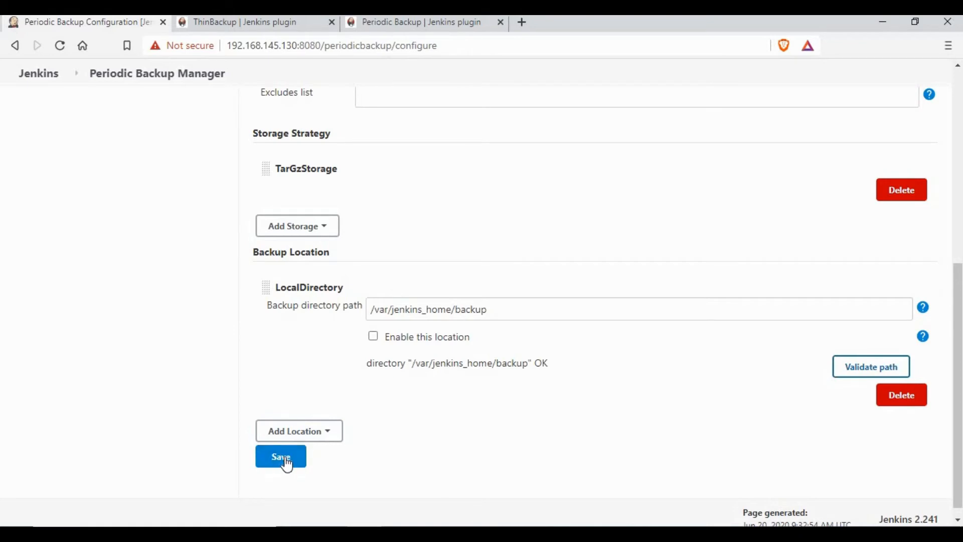
click(287, 465)
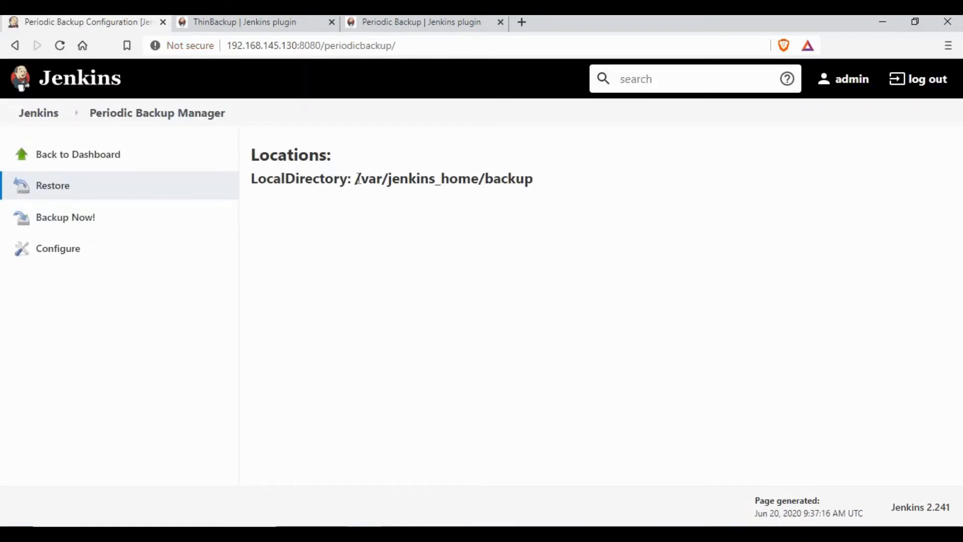
drag(355, 179, 573, 179)
click(497, 422)
In PuTTY, enter /var/jenkins/backup, confirm the path with pwd and see ls is empty.
key(alt+Tab)
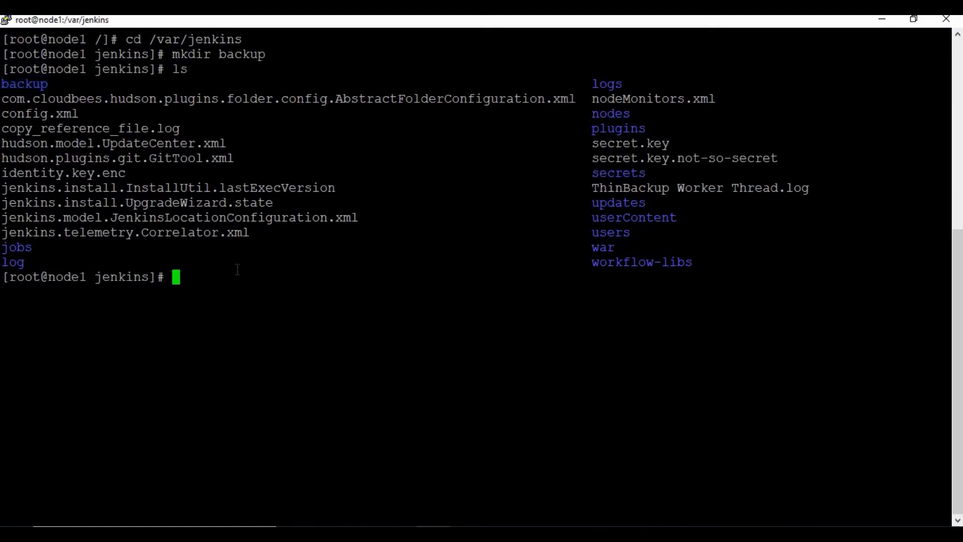
text(cd backup)
key(Return)
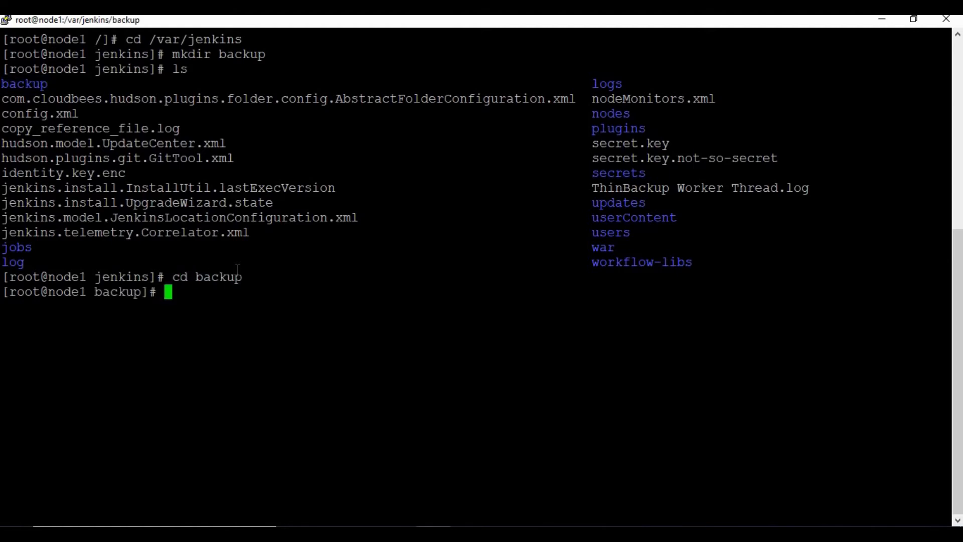
text(pwd)
key(Return)
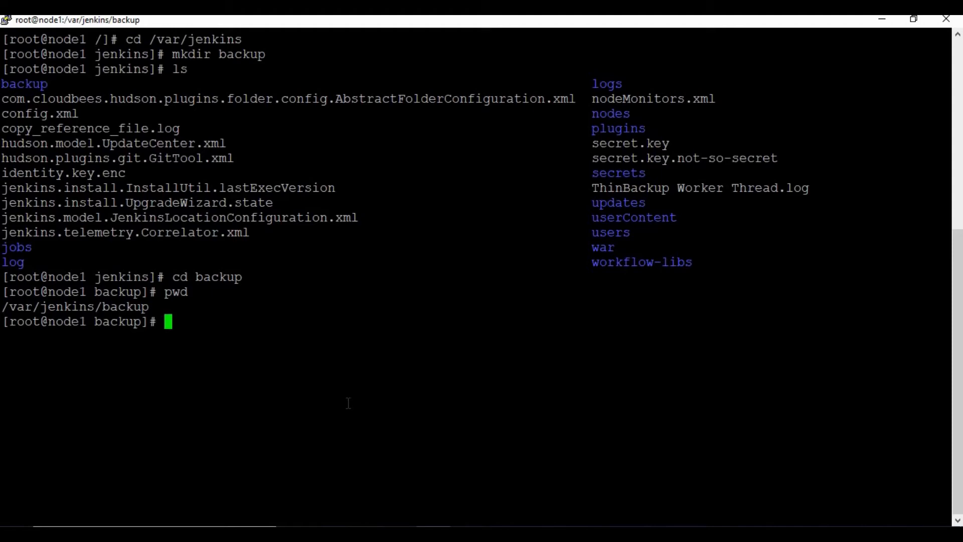
text(ls)
key(Return)
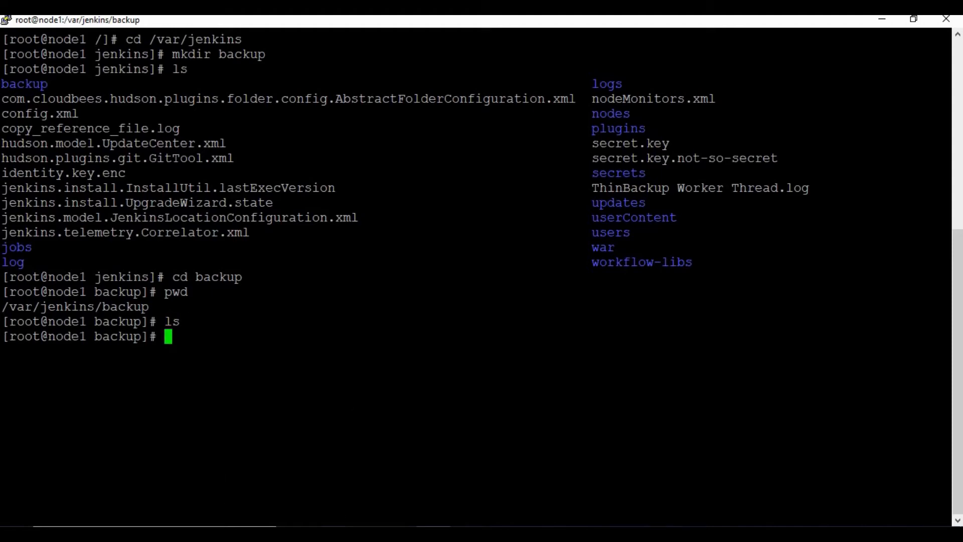
key(alt+Tab)
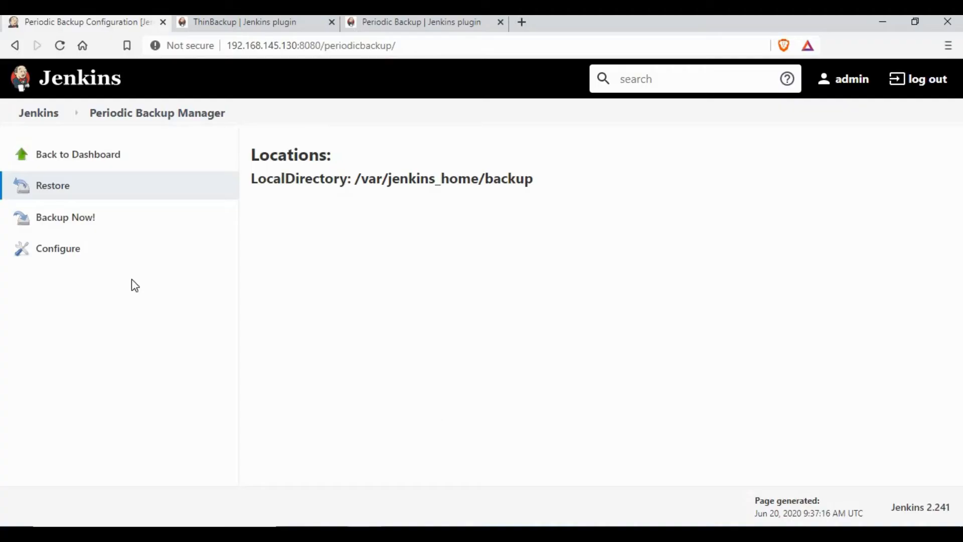
Run Backup Now, check the folder with ls, and confirm the FullBackup from Sat Jun 20 09:38:16 UTC 2020.
click(76, 220)
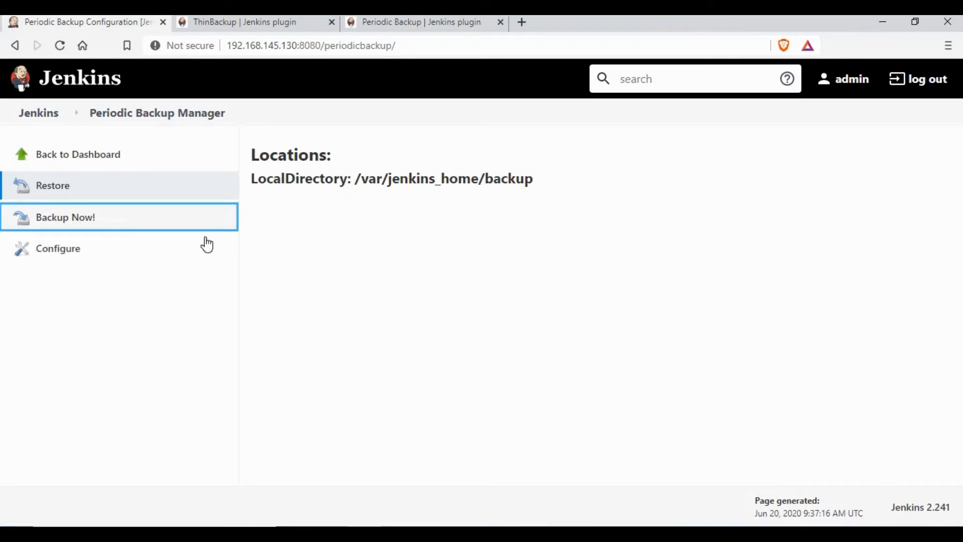
key(alt+Tab)
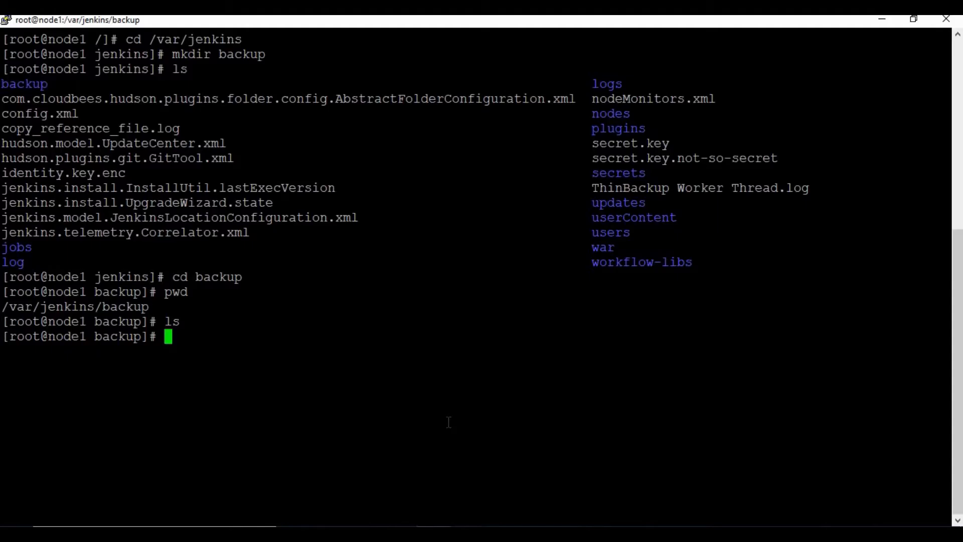
text(ls)
key(Return)
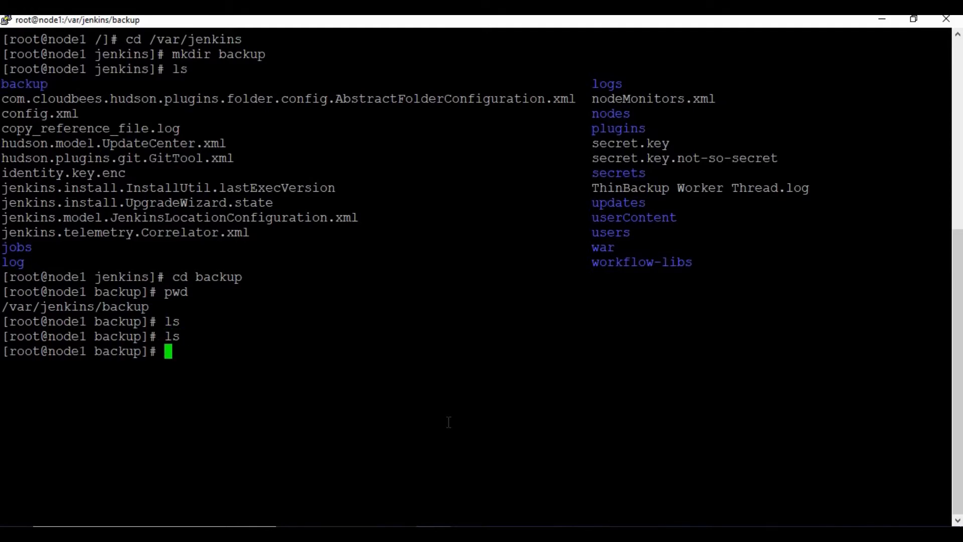
key(ctrl+l)
key(alt+Tab)
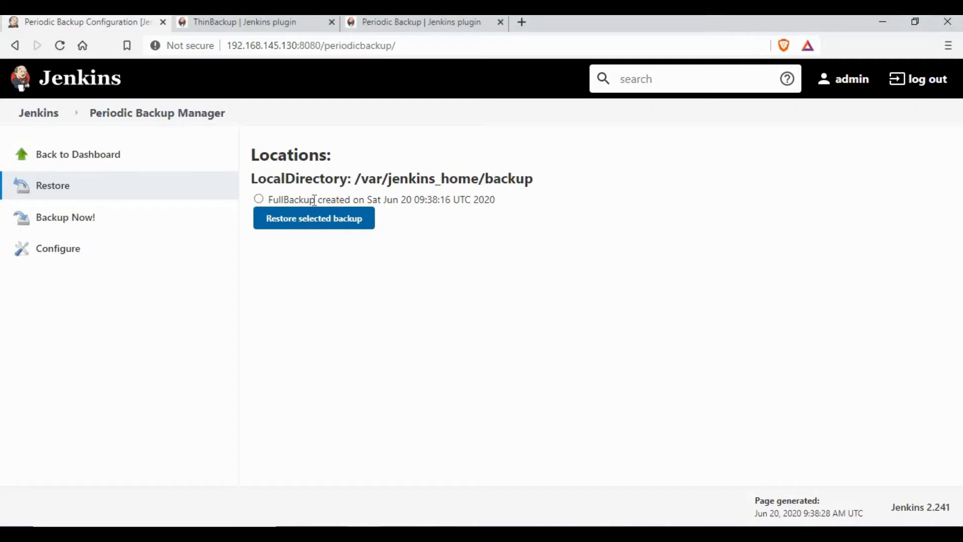
drag(279, 199, 497, 201)
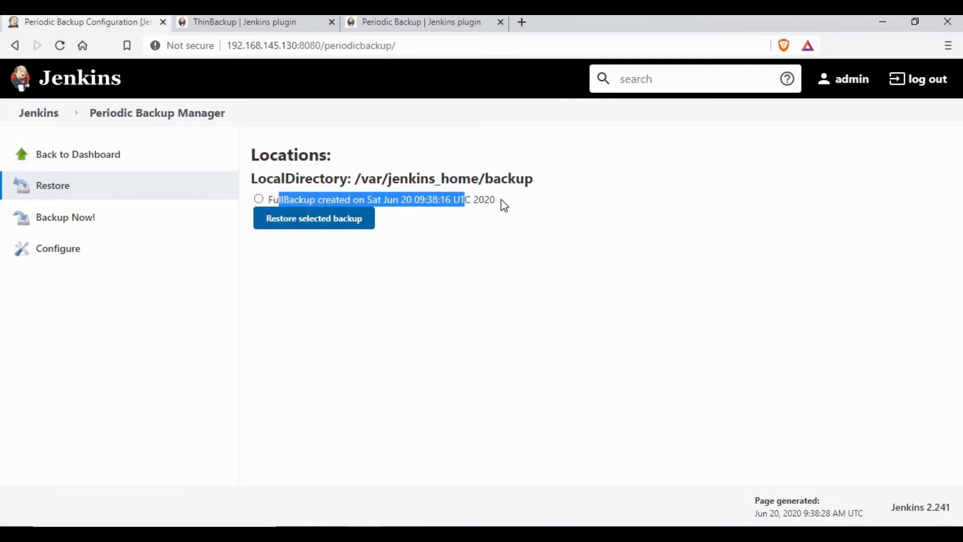
key(alt+Tab)
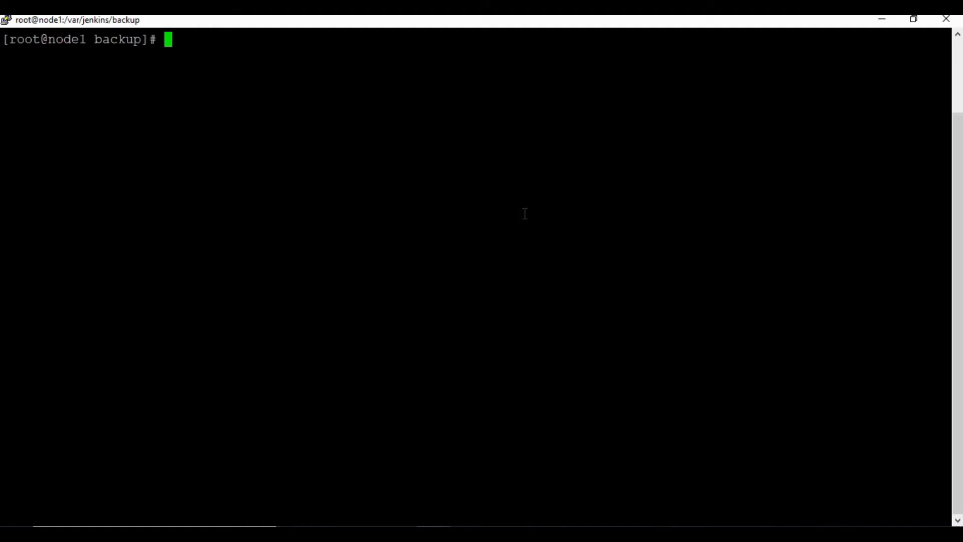
Run tar xvzf on backup_2020_06_20_09_38_16_071.tar.gz with target -C /var/jenkins/backup/files.
text(ls)
key(Return)
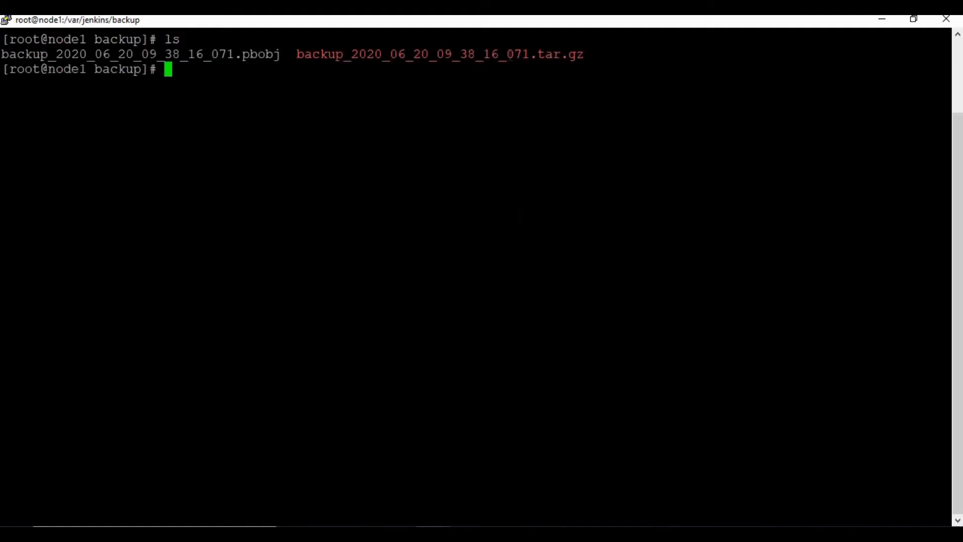
drag(585, 54, 290, 55)
key(ctrl+c)
double_click(259, 79)
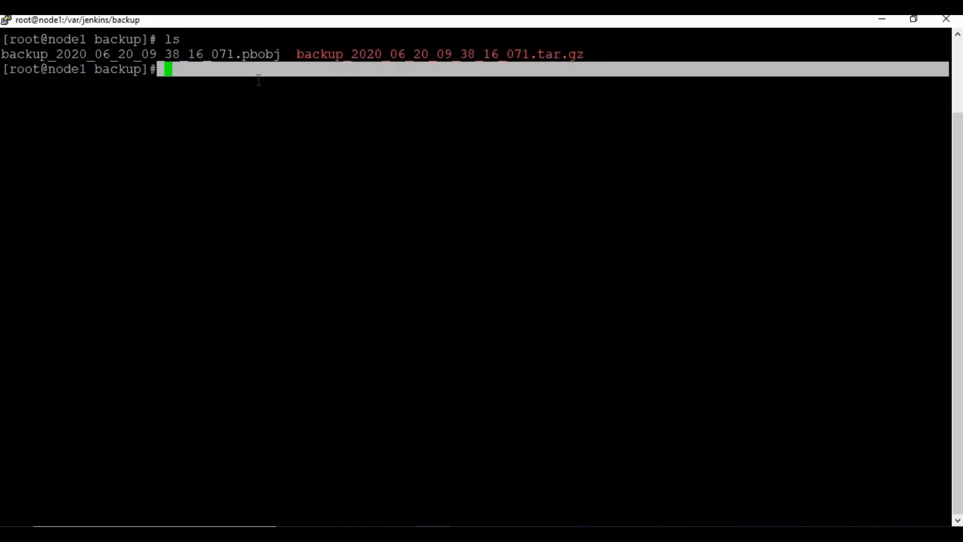
click(259, 80)
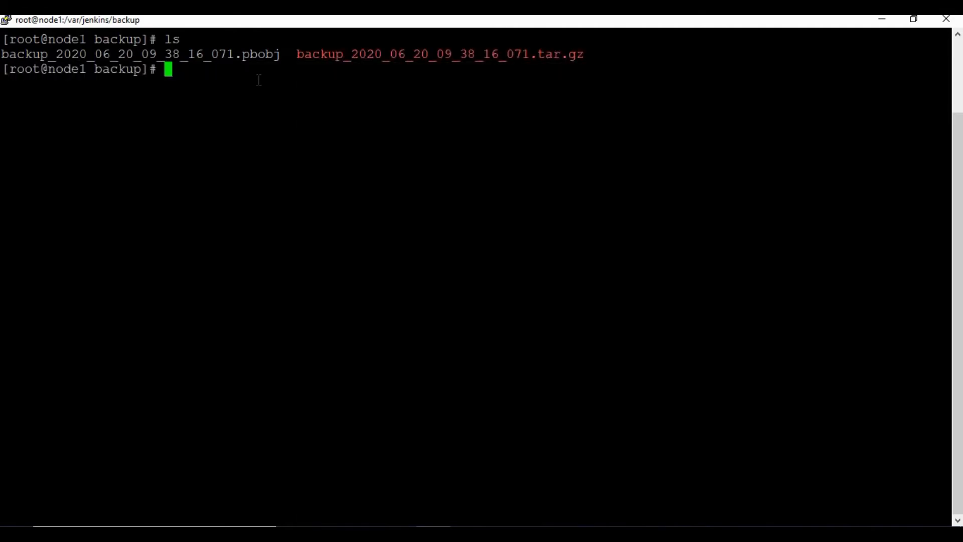
text(tar xvz)
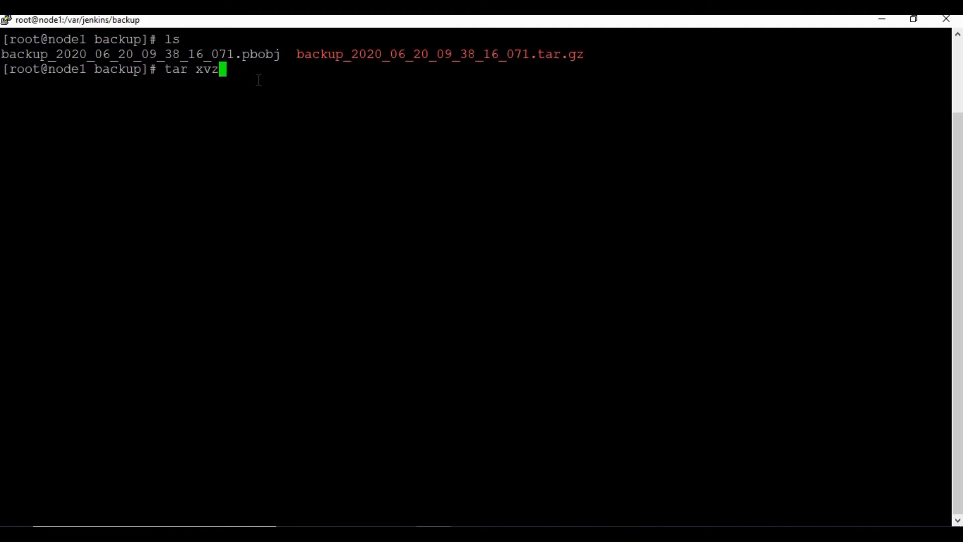
text(f)
double_click(393, 54)
right_click(438, 80)
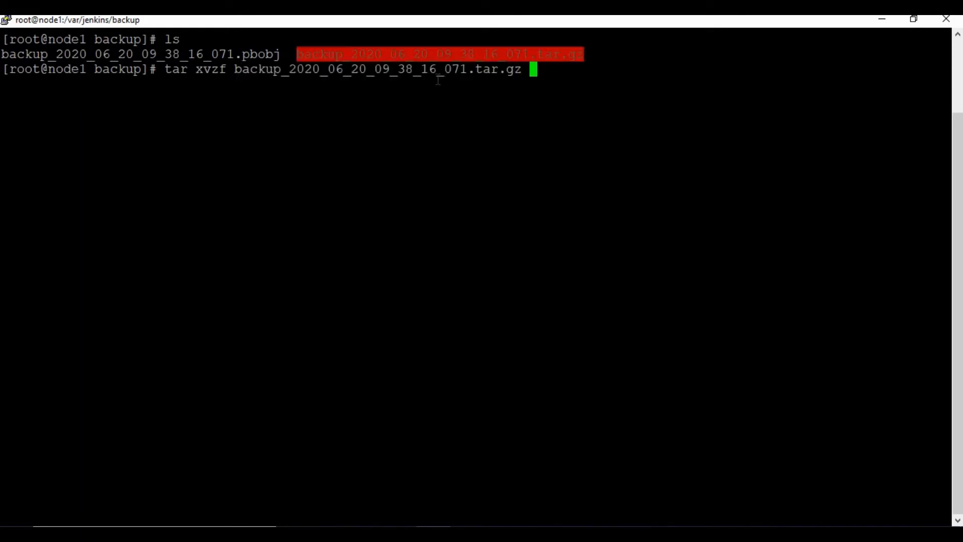
text(-C /var/)
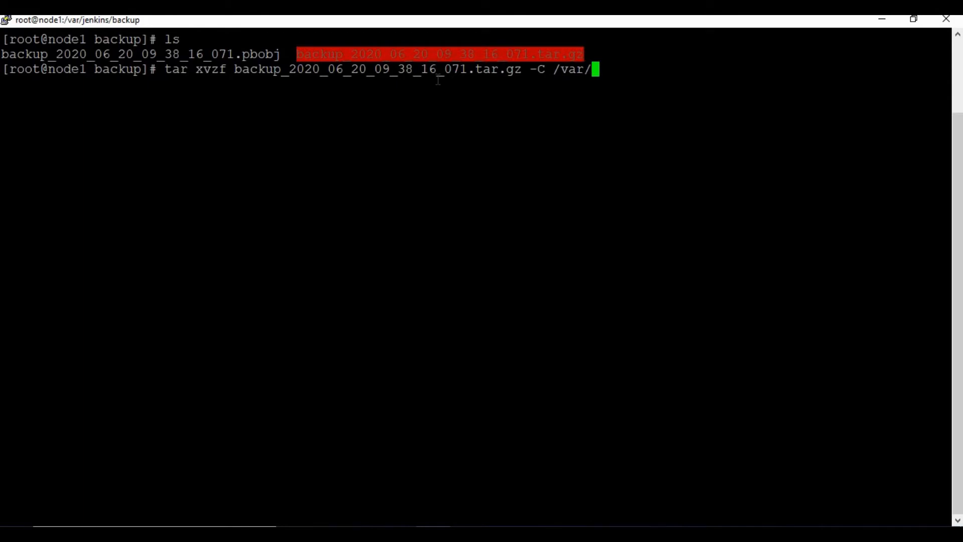
text(jenkins/bac)
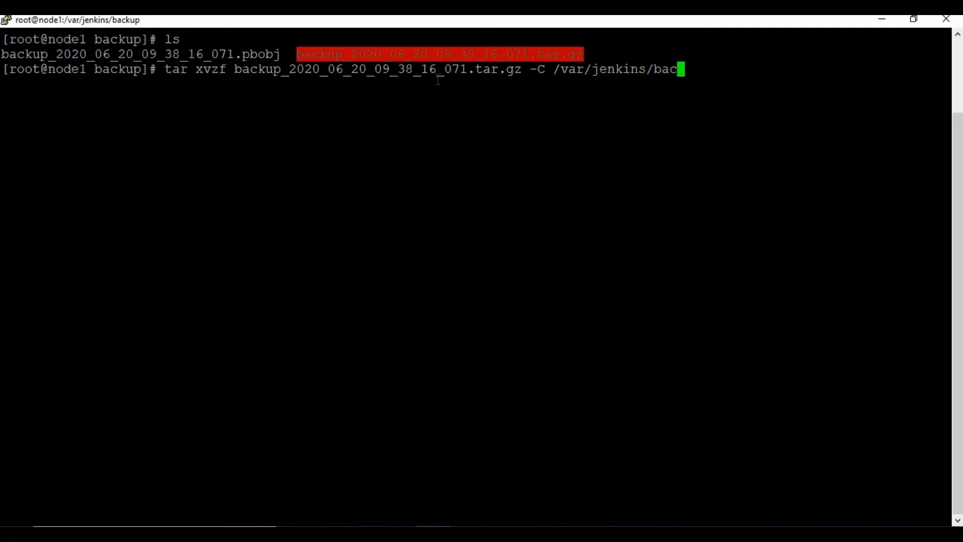
text(kup)
text(/)
text(dat)
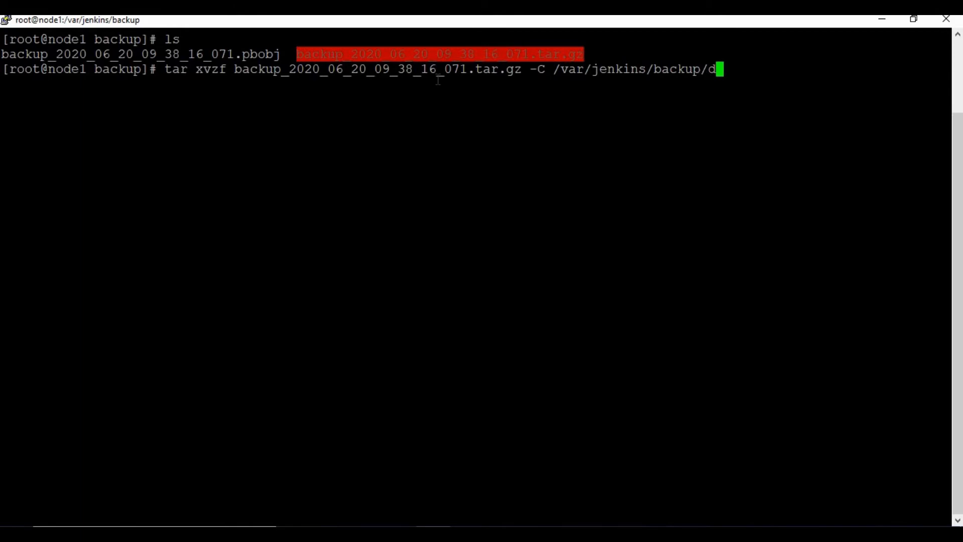
key(BackSpace)
key(BackSpace)
key(BackSpace)
text(files)
key(Return)
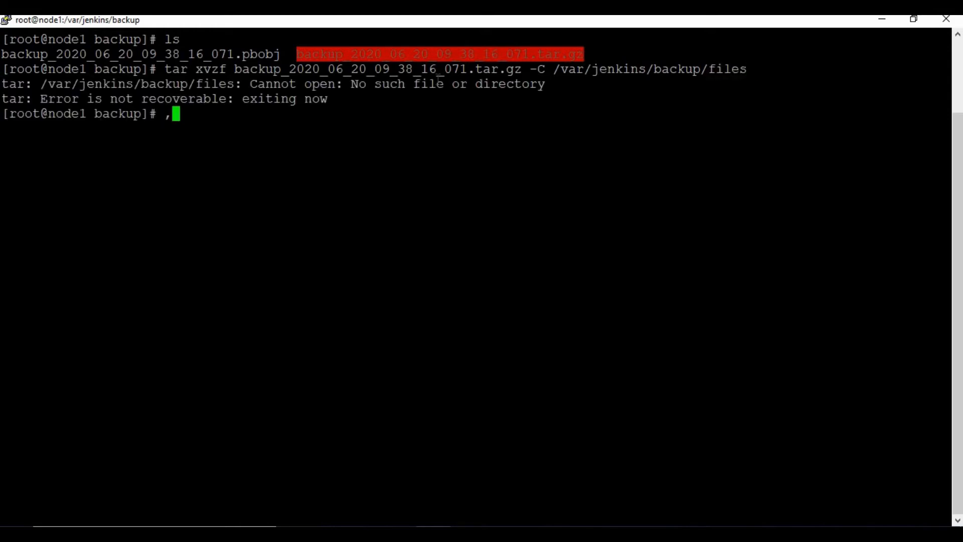
Create the missing files folder with mkdir and rerun the extraction into it.
text(mkdir files)
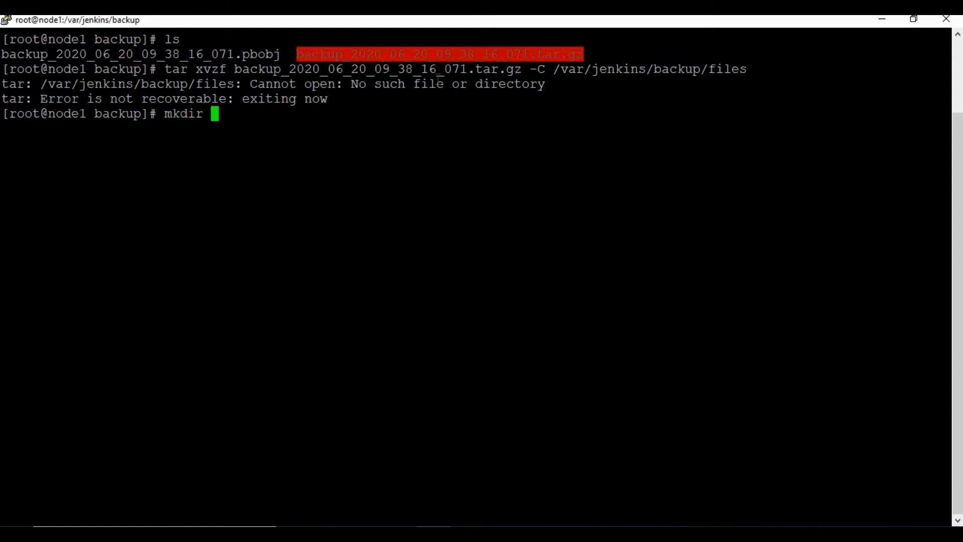
key(Return)
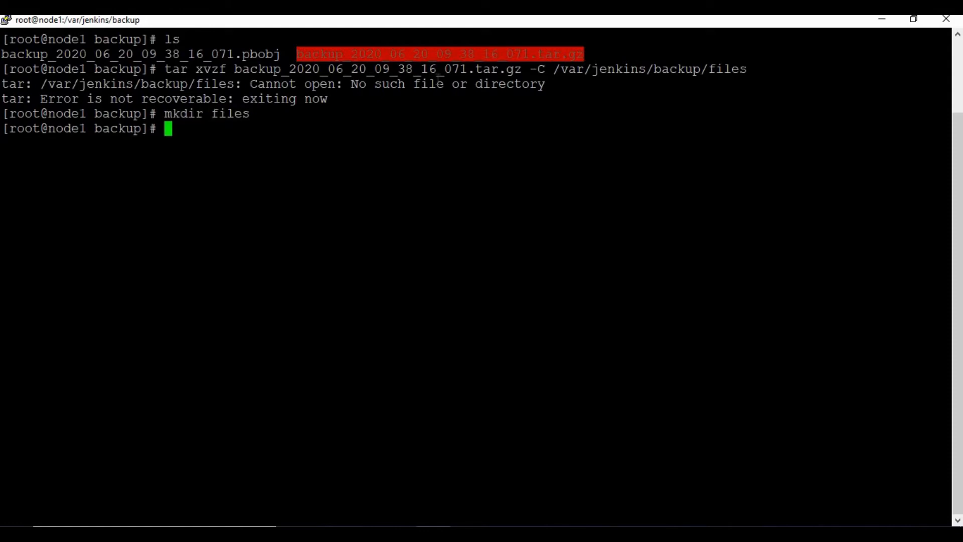
key(Up)
key(Up)
key(Return)
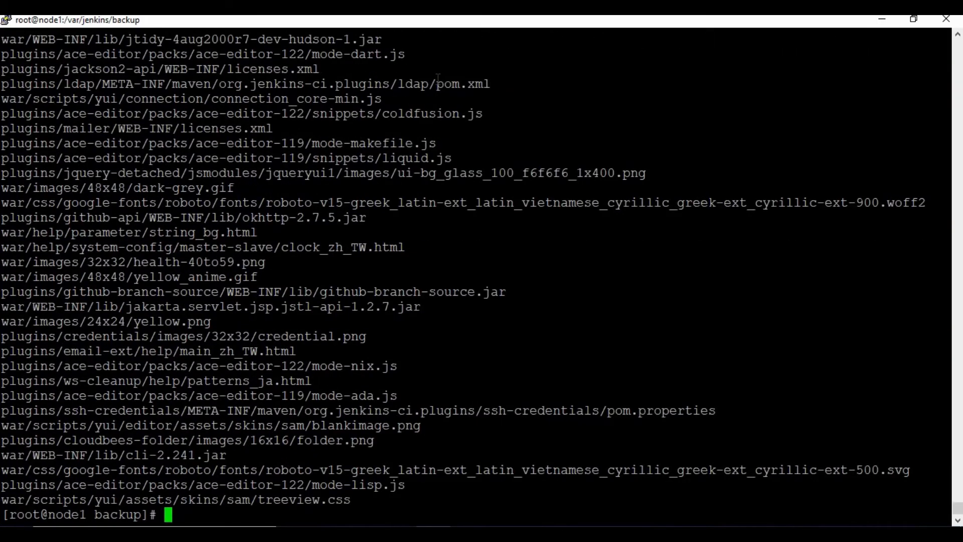
Clear the terminal, enter the files folder and list the restored Jenkins home contents.
text(clear)
key(Return)
text(cd)
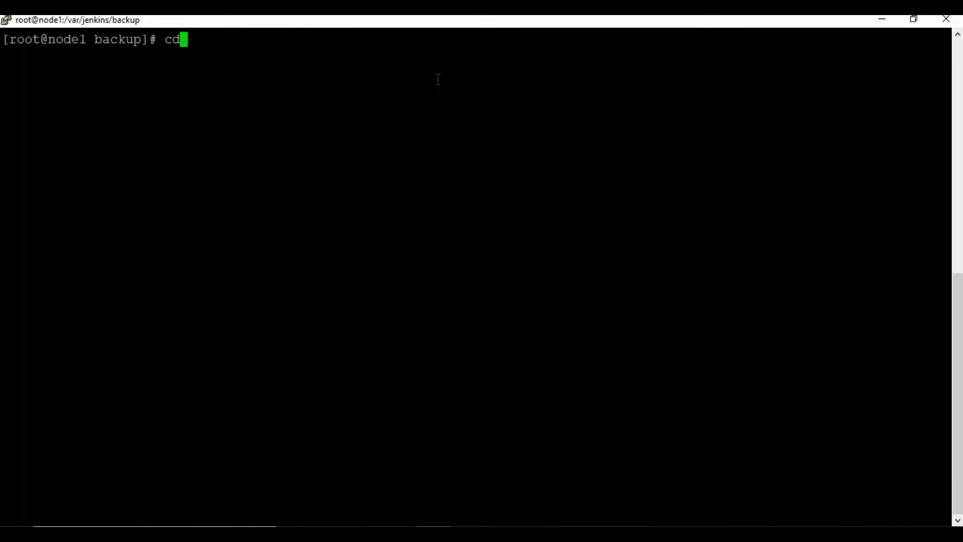
key(BackSpace)
key(BackSpace)
text(ls)
key(Return)
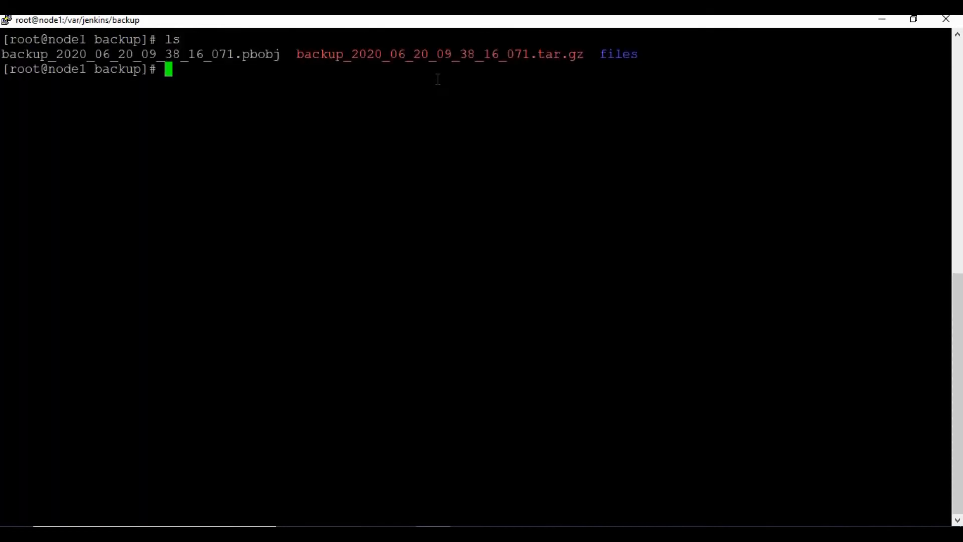
text(cd files)
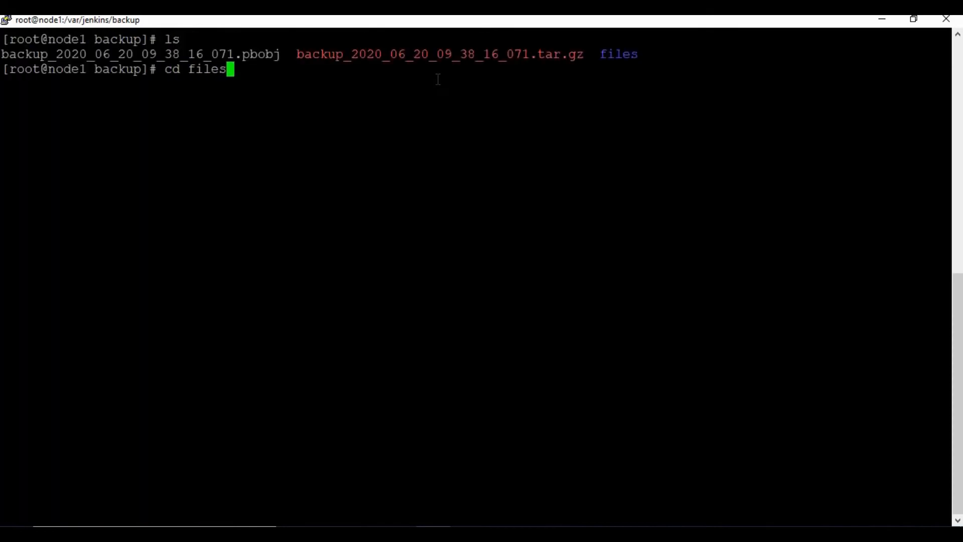
key(Return)
text(ls)
key(Return)
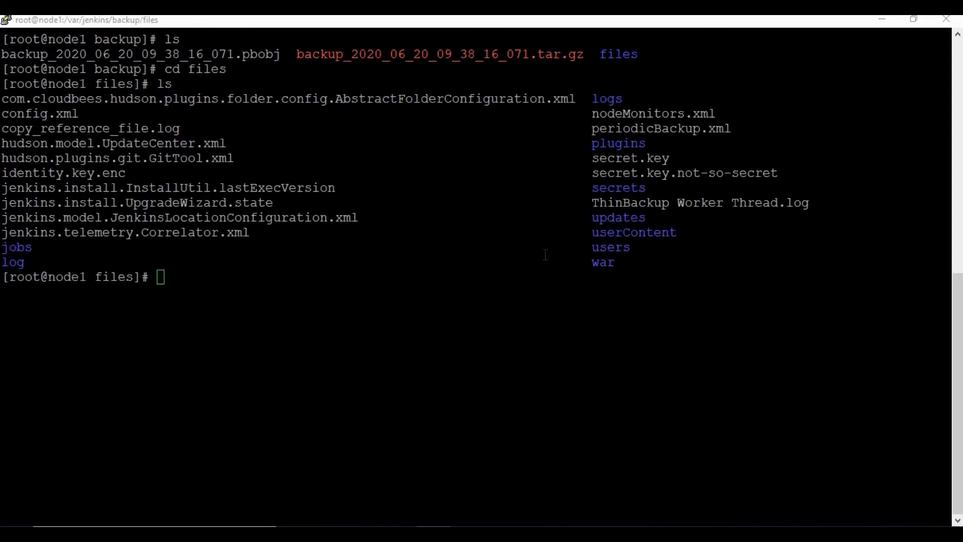
Clear the terminal and list the contents of the extracted files folder.
drag(3, 96, 517, 300)
double_click(430, 297)
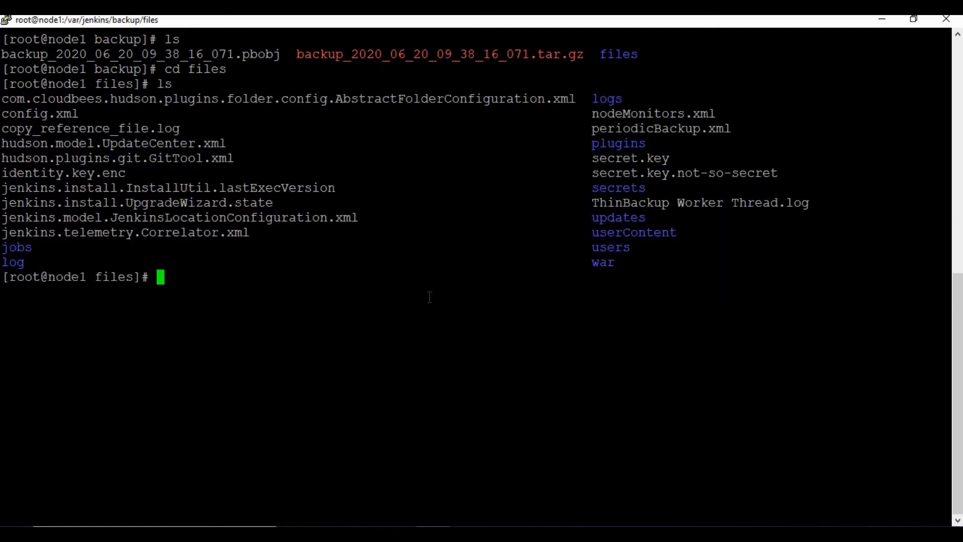
click(266, 270)
text(clear)
key(Return)
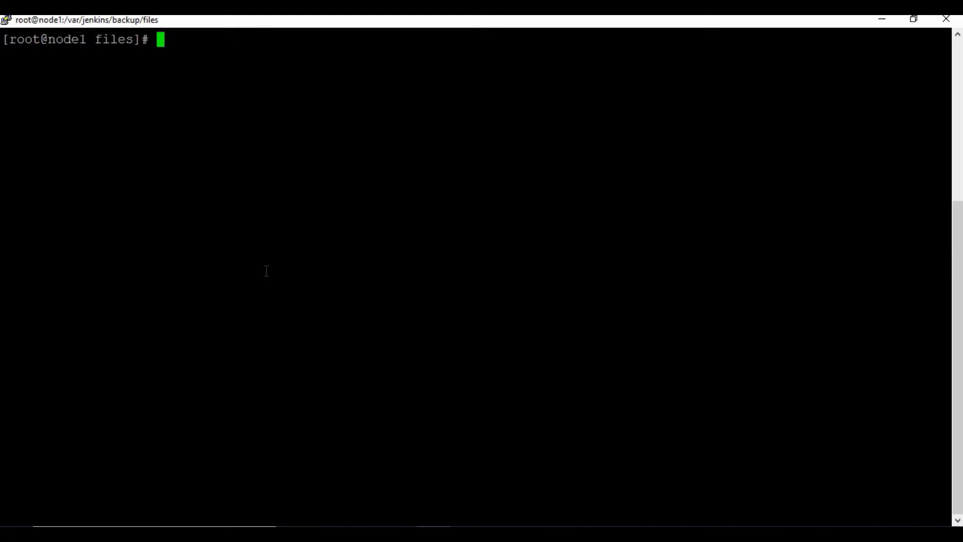
text(rm 0)
key(BackSpace)
text(-rf files)
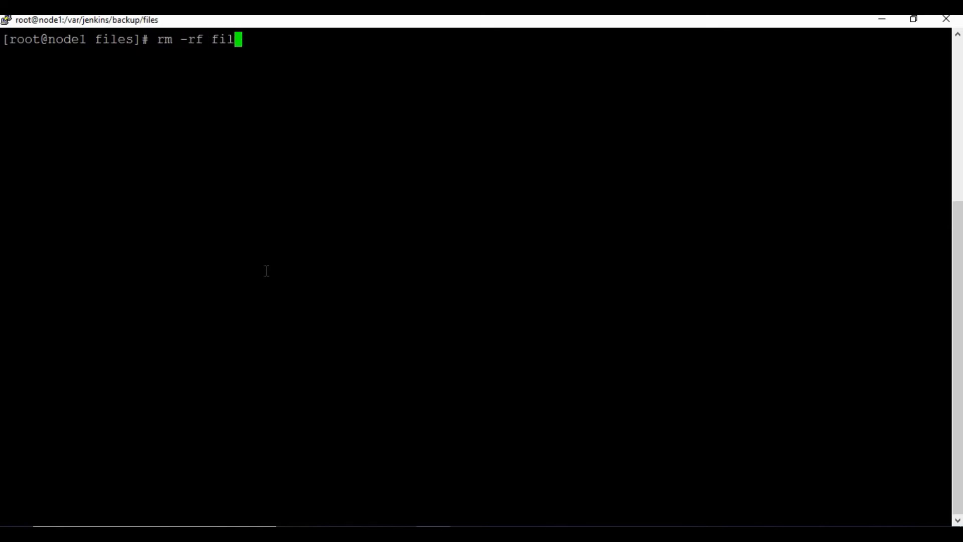
key(Return)
text(clear)
key(Return)
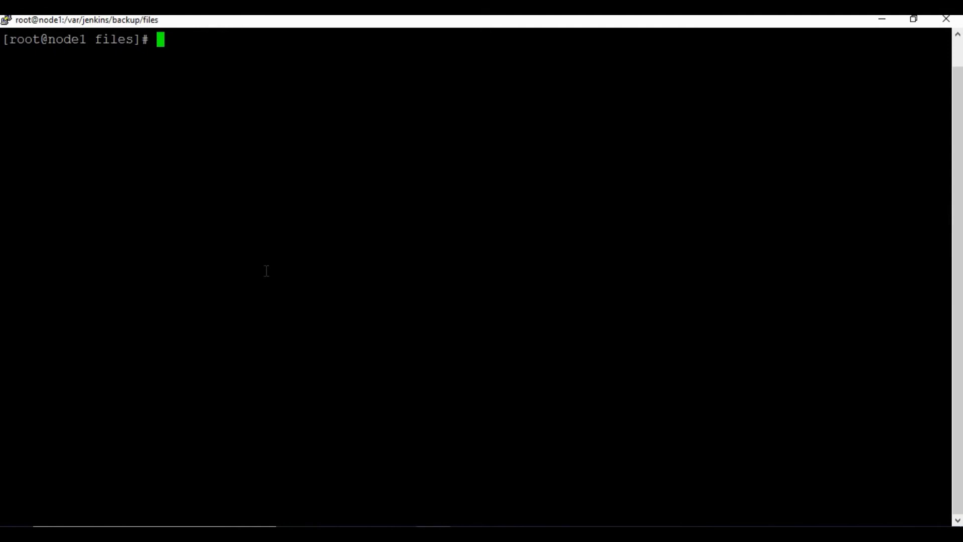
text(ls)
key(Return)
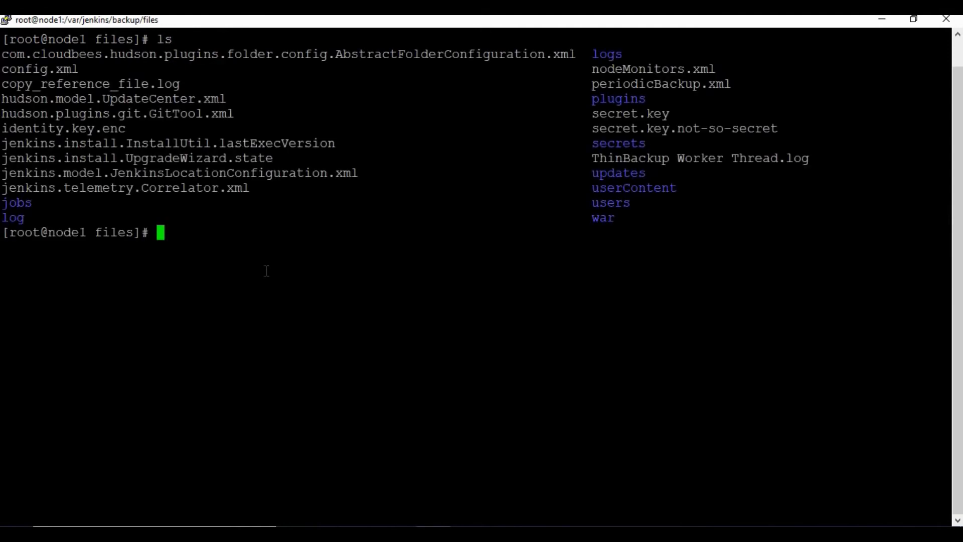
Go up to /var/jenkins/backup, delete the files folder with rm -rf, and list the remaining archives.
text(cd ..)
key(Return)
text(rm -rf )
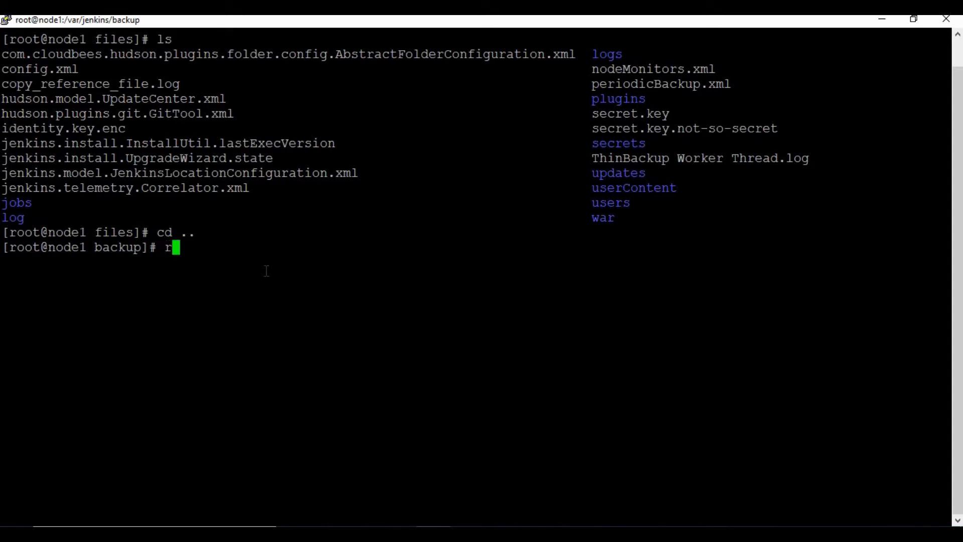
text(files)
key(Return)
text(ls)
key(Return)
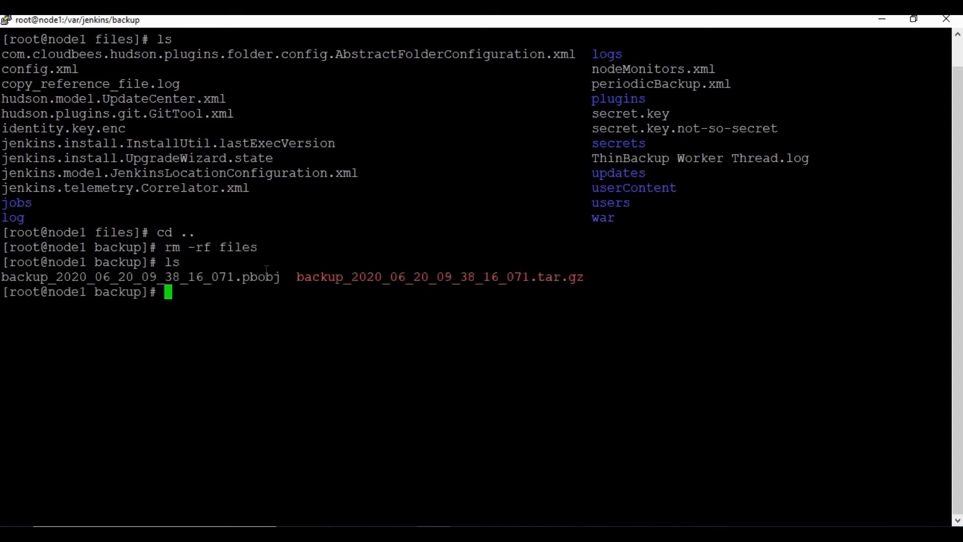
text(clear)
key(Return)
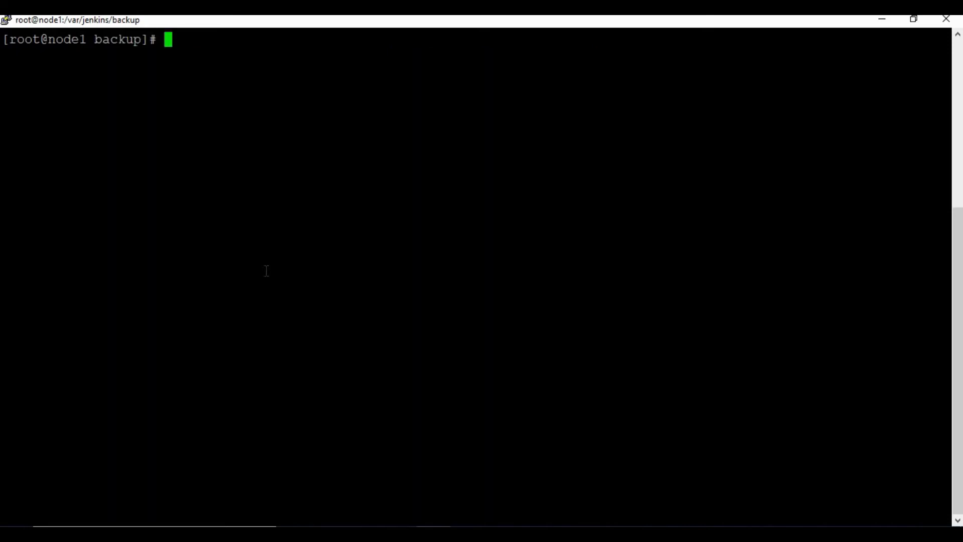
text(ls4)
key(BackSpace)
key(Return)
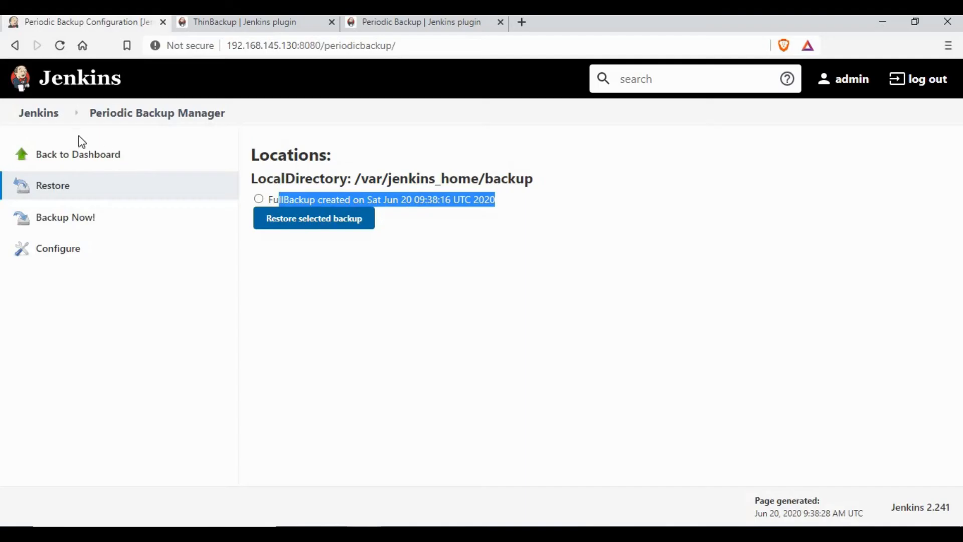
Create and save a freestyle project named 'Second Job', then return to the dashboard.
click(47, 116)
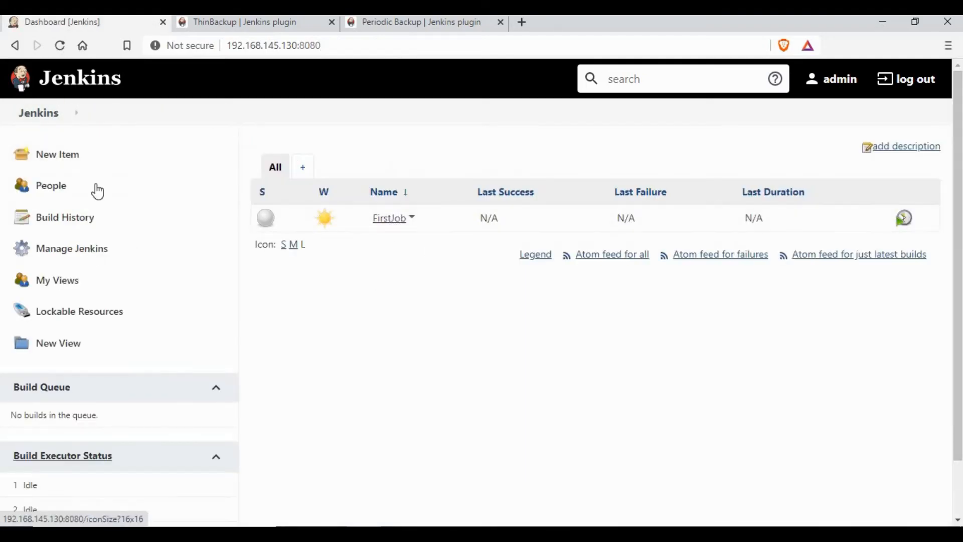
click(88, 164)
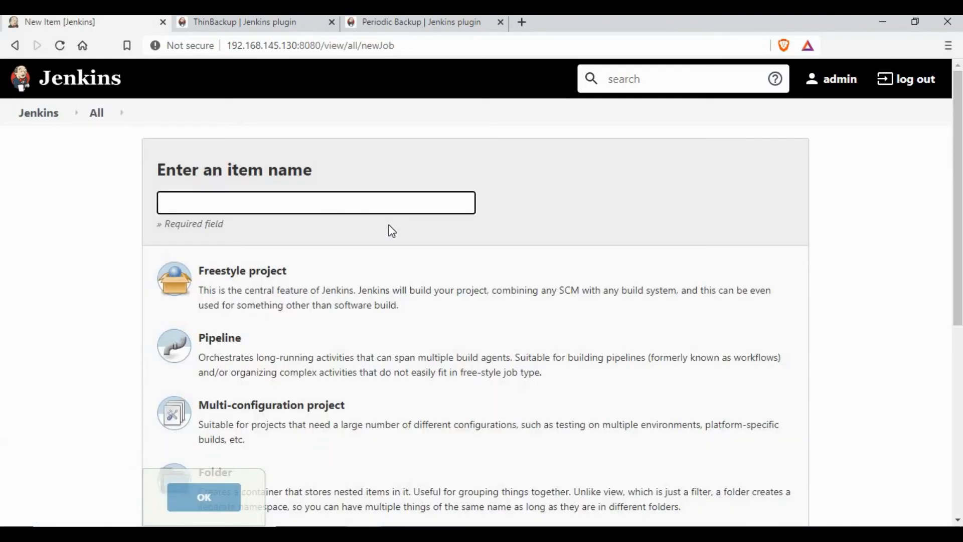
click(596, 207)
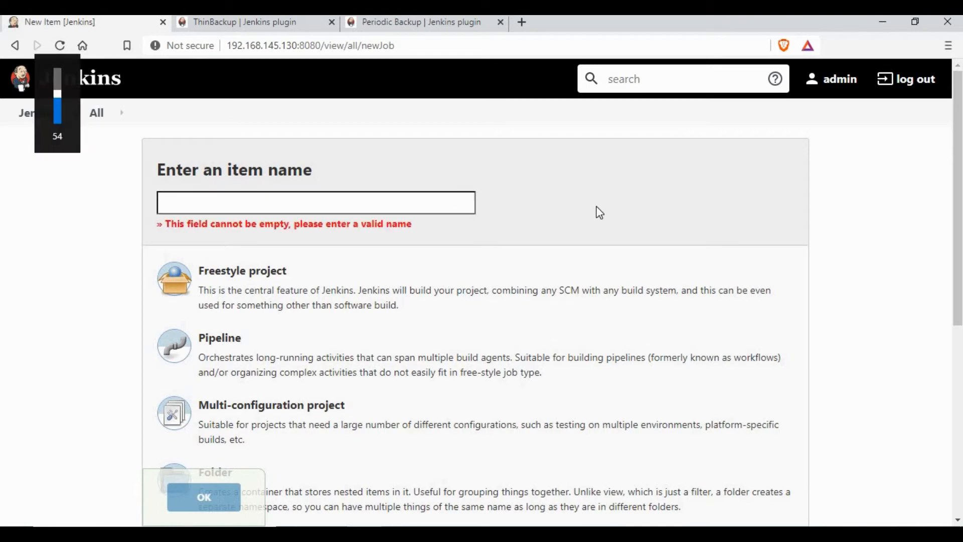
click(334, 202)
text(Se)
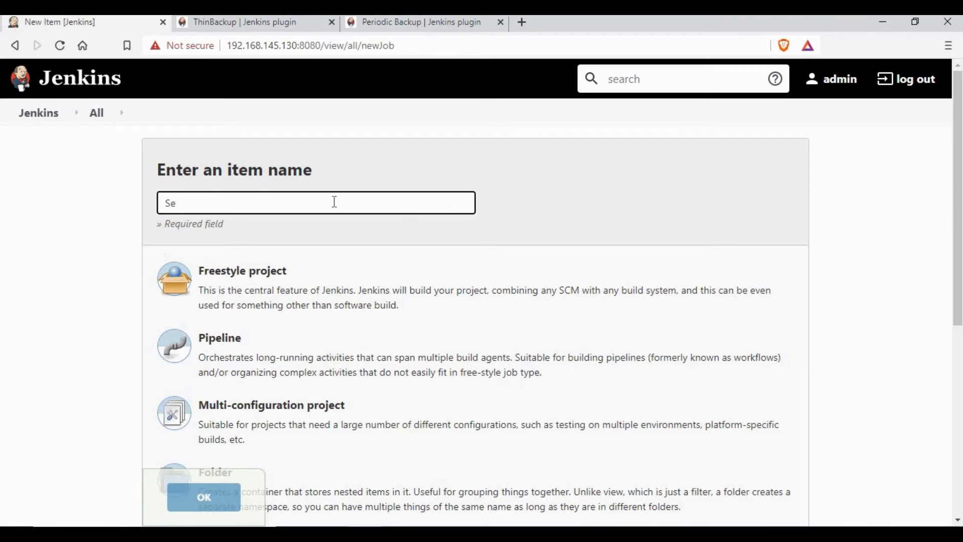
text(cond Job)
click(381, 306)
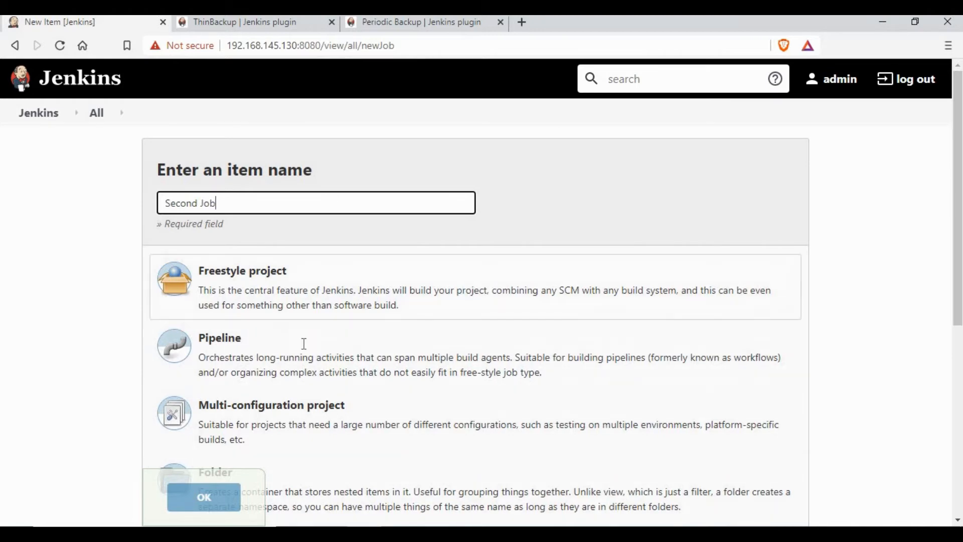
click(216, 496)
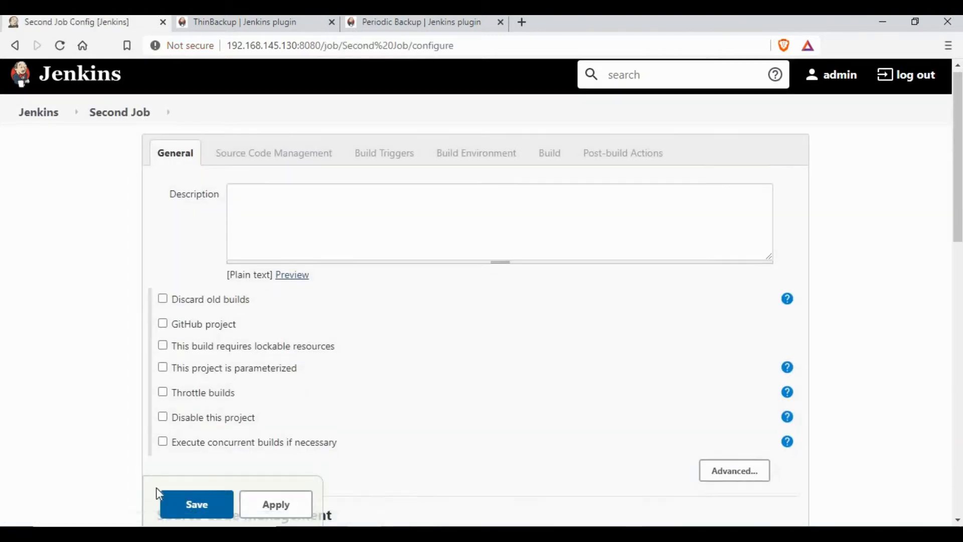
scroll(158, 494, down, 5)
click(194, 504)
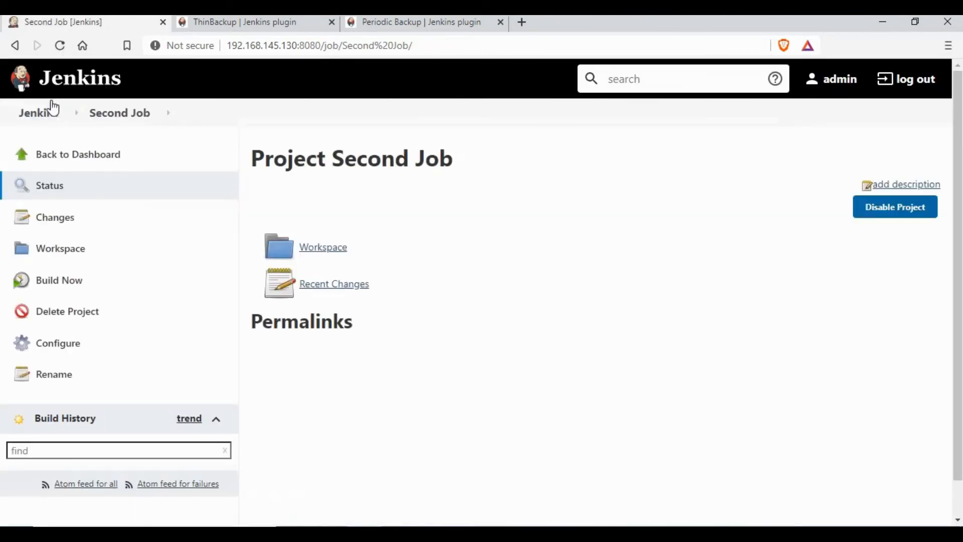
click(39, 113)
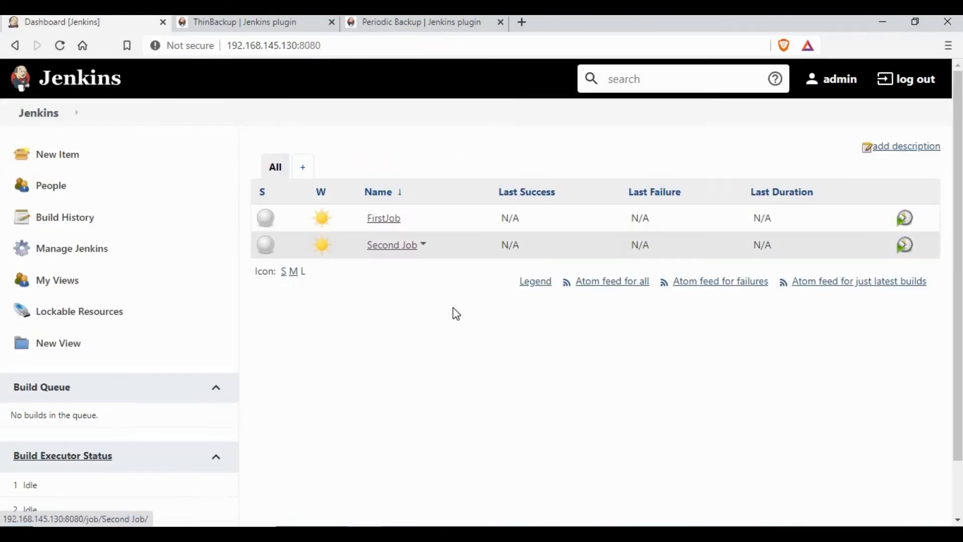
List /var/jenkins/jobs/ in the terminal to confirm the FirstJob and Second Job folders exist.
key(alt+Tab)
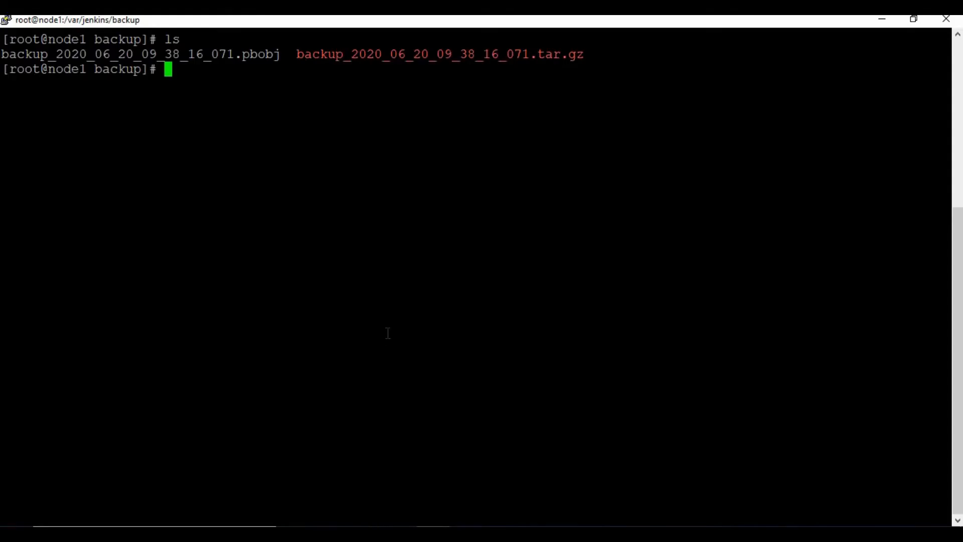
text(cd /var)
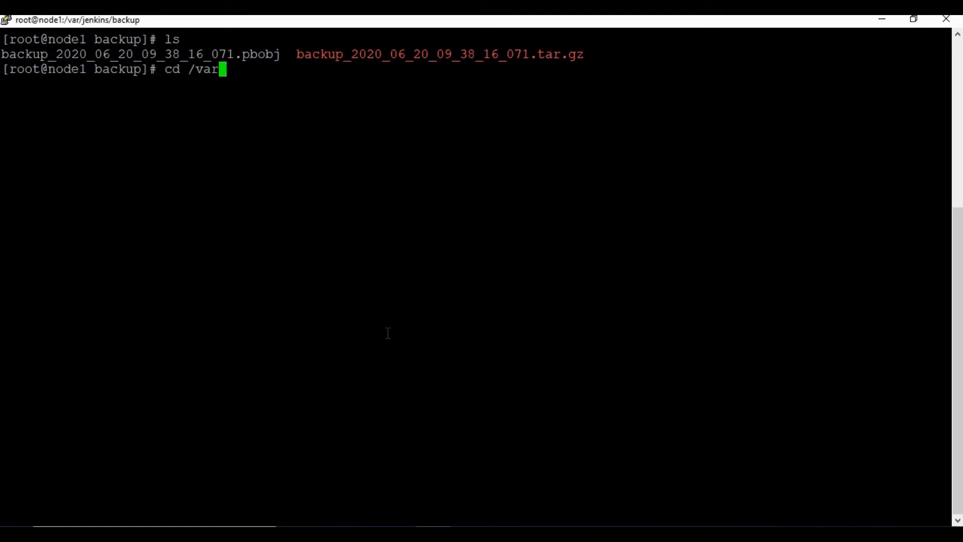
text(/jenkims)
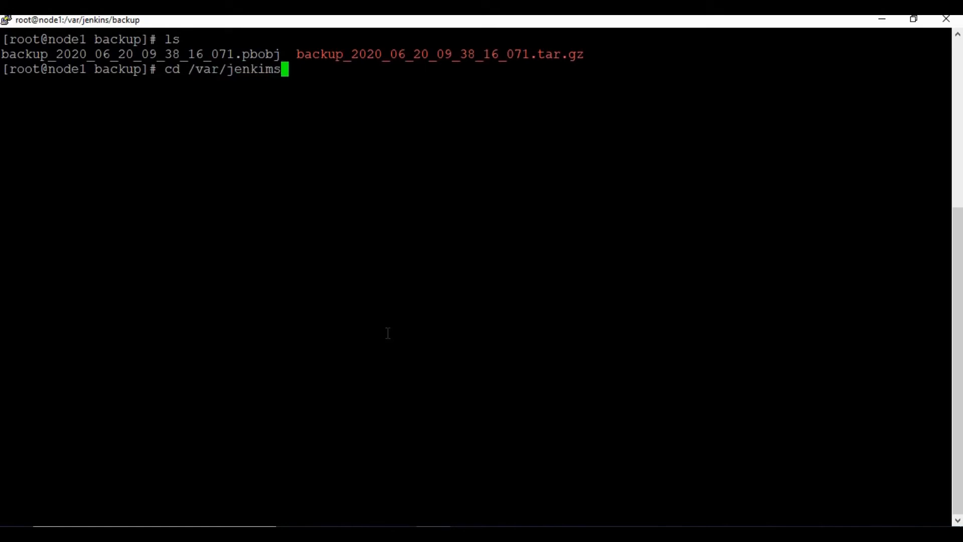
key(BackSpace)
key(BackSpace)
text(ns/jobs/)
key(Return)
text(ls)
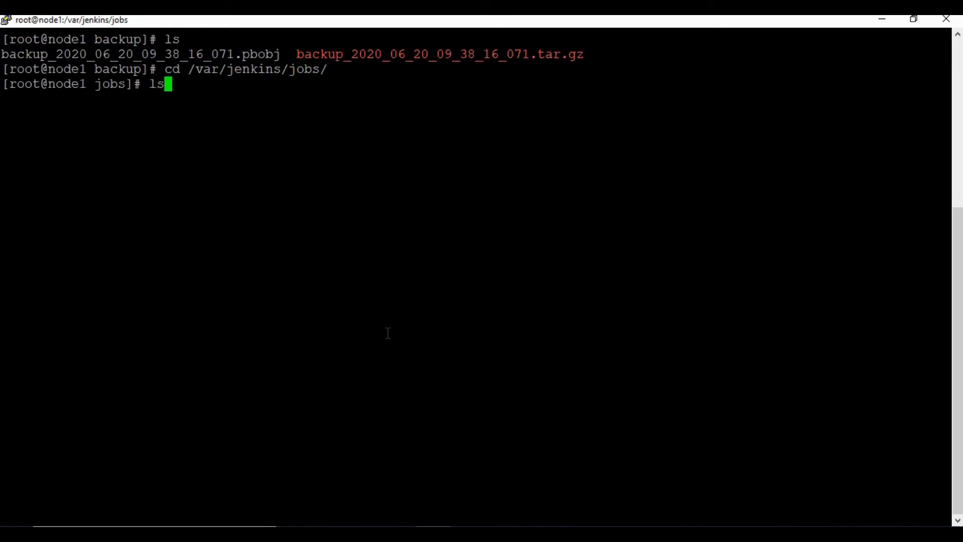
key(Return)
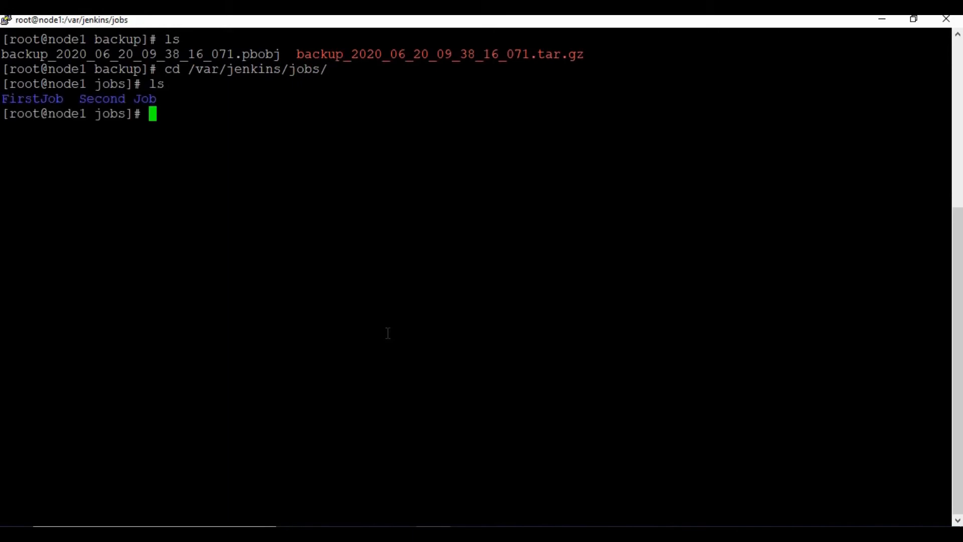
text(cd)
key(BackSpace)
key(BackSpace)
key(BackSpace)
key(alt+Tab)
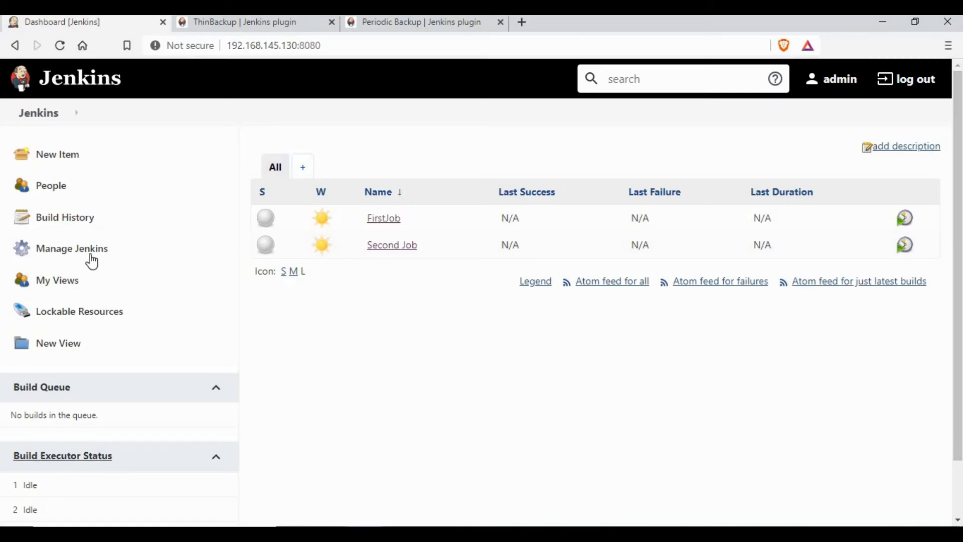
Restore the Jun 20 09:38:16 FullBackup via Periodic Backup Manager and check the dashboard.
click(90, 252)
scroll(454, 320, down, 10)
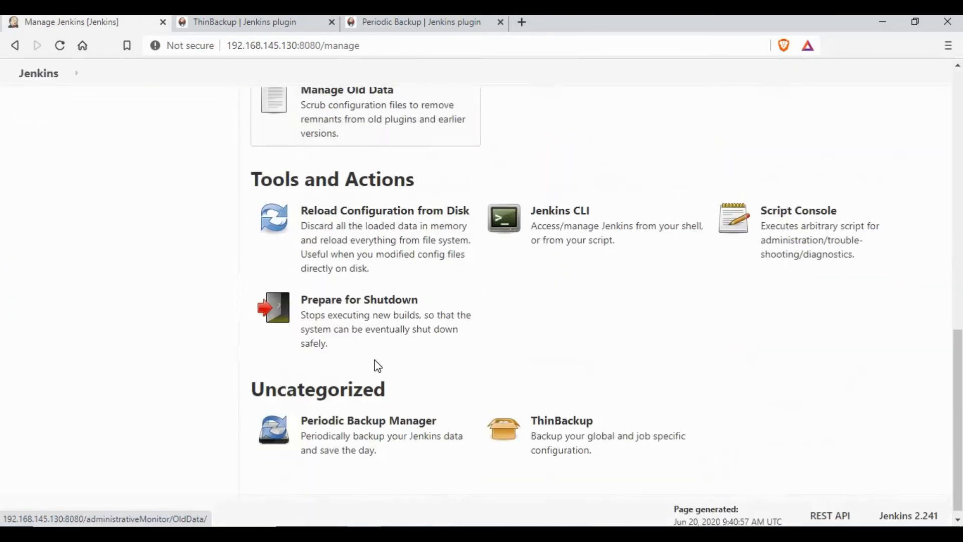
click(338, 418)
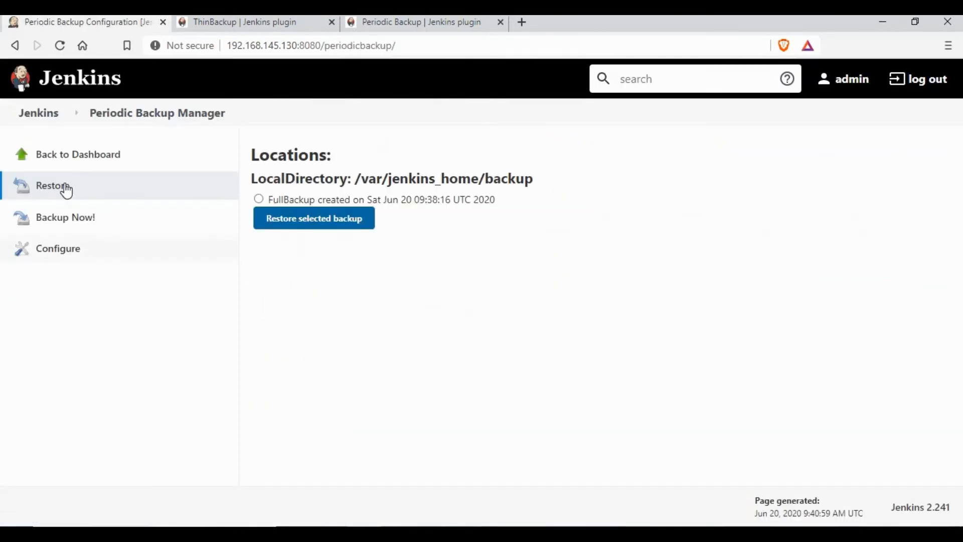
click(259, 200)
click(318, 226)
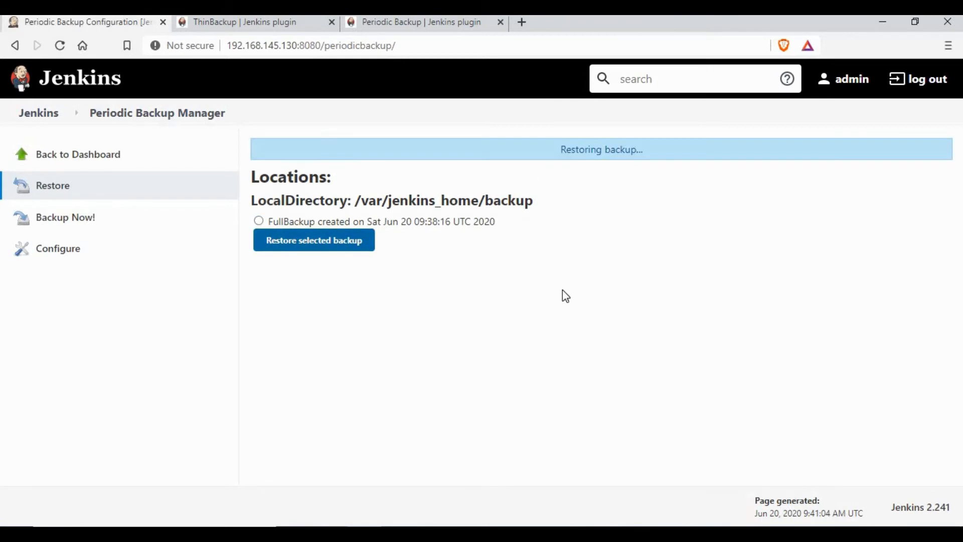
triple_click(677, 154)
click(692, 202)
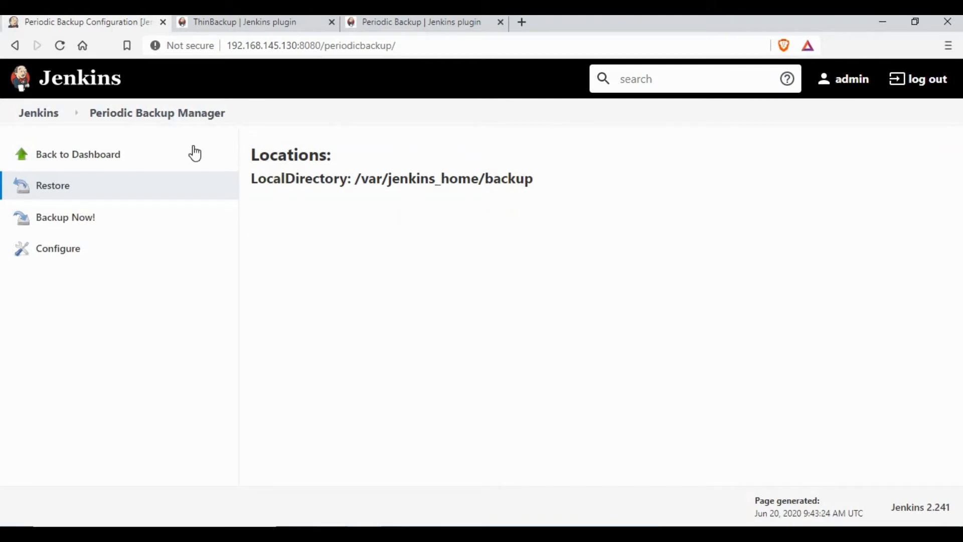
click(53, 115)
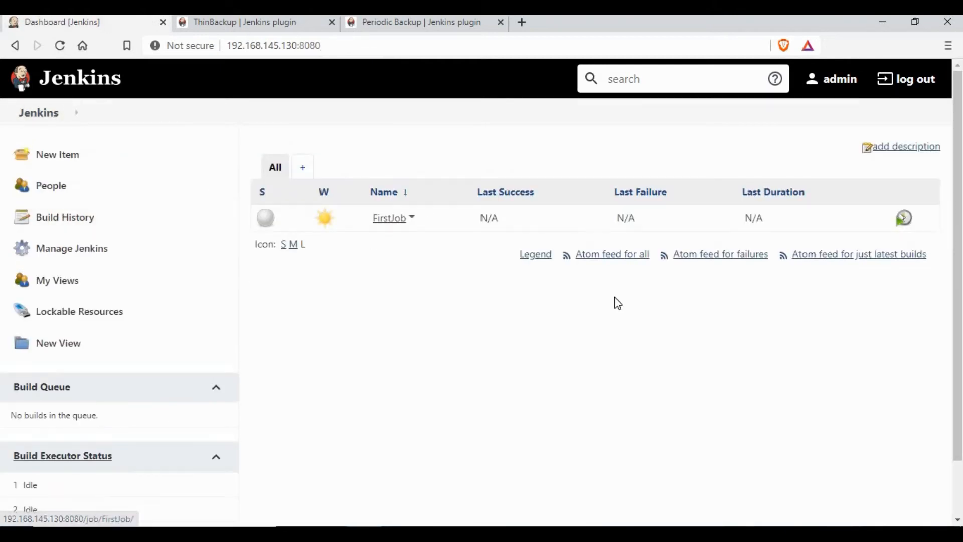
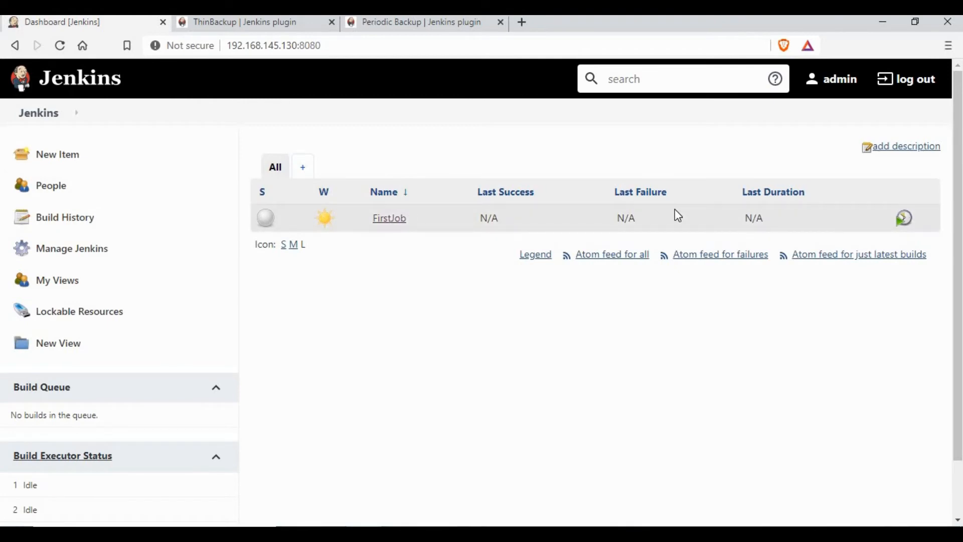
Go to Manage Jenkins and open Periodic Backup Manager under Uncategorized.
click(103, 249)
scroll(408, 440, down, 10)
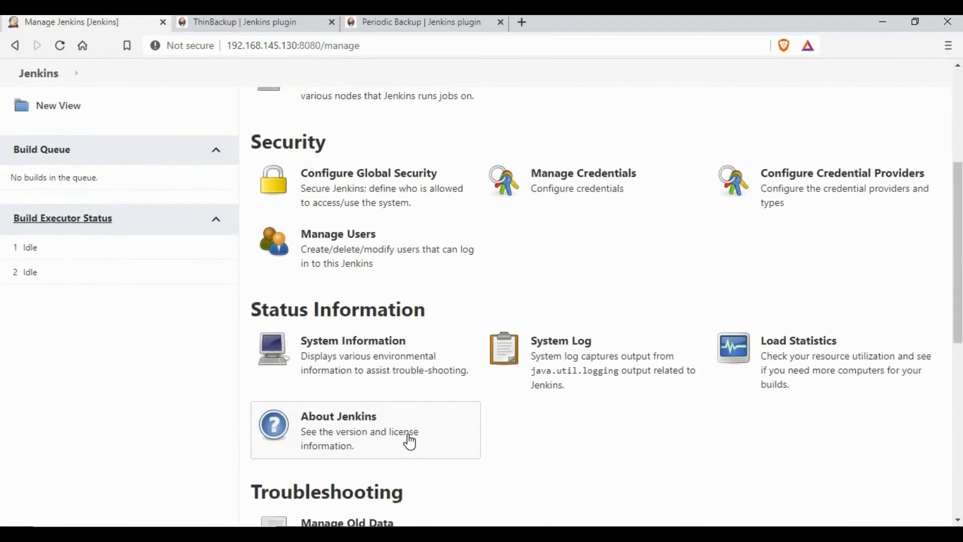
click(275, 477)
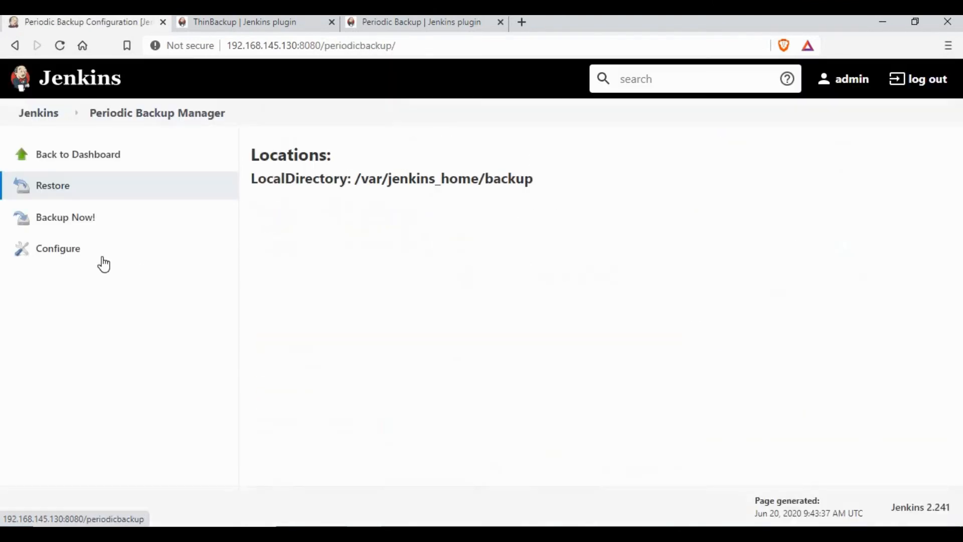
Switch periodic backup file management to ConfigOnly, adding and then removing a ZipStorage strategy.
click(80, 257)
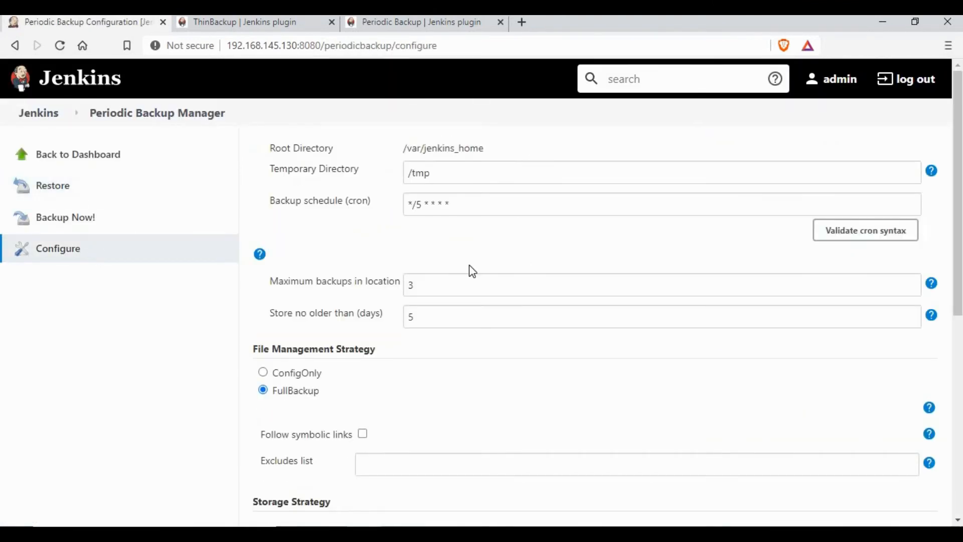
scroll(474, 221, down, 3)
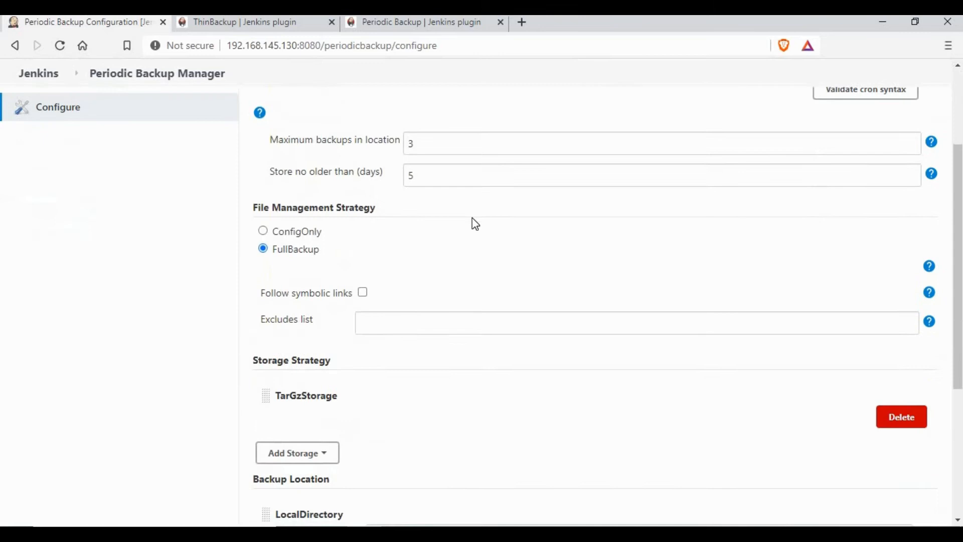
click(264, 232)
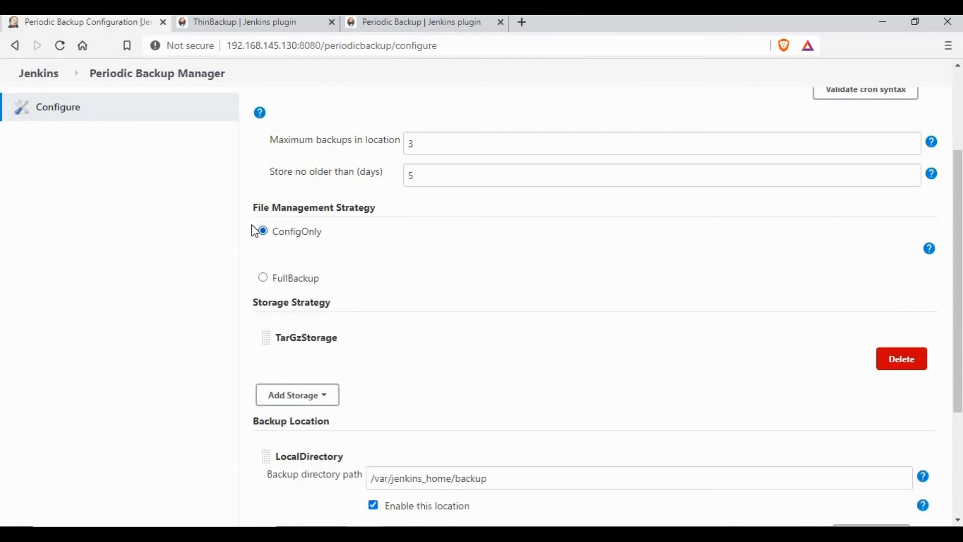
click(320, 396)
click(298, 452)
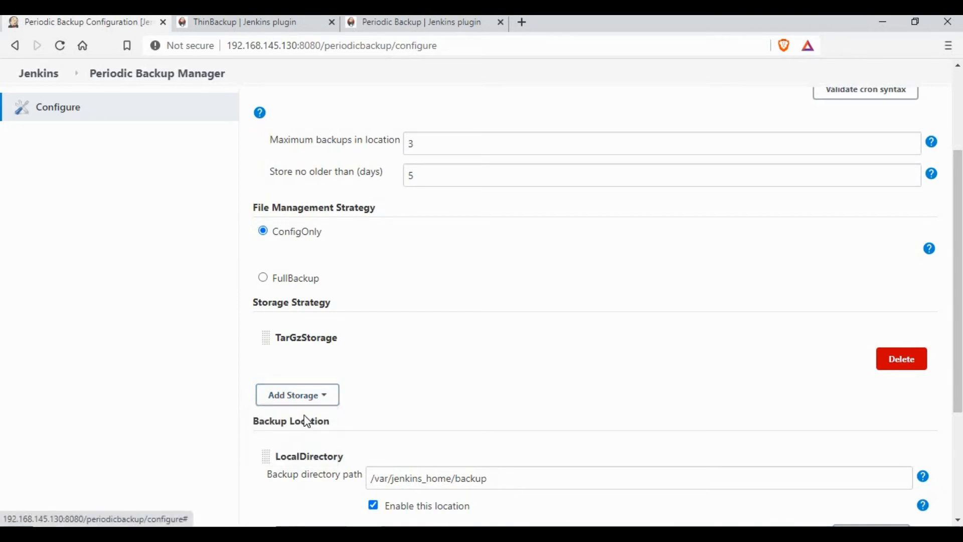
click(922, 440)
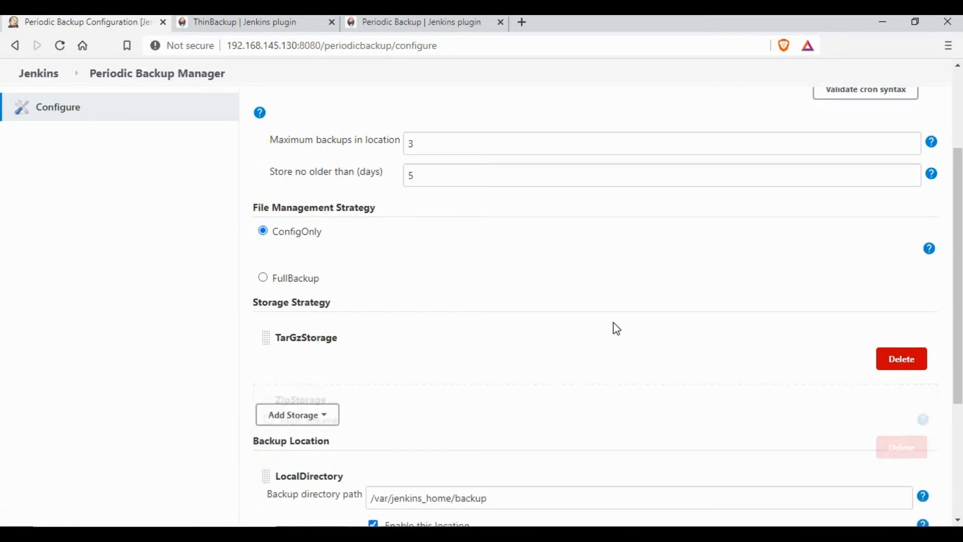
scroll(613, 323, down, 3)
scroll(396, 316, up, 5)
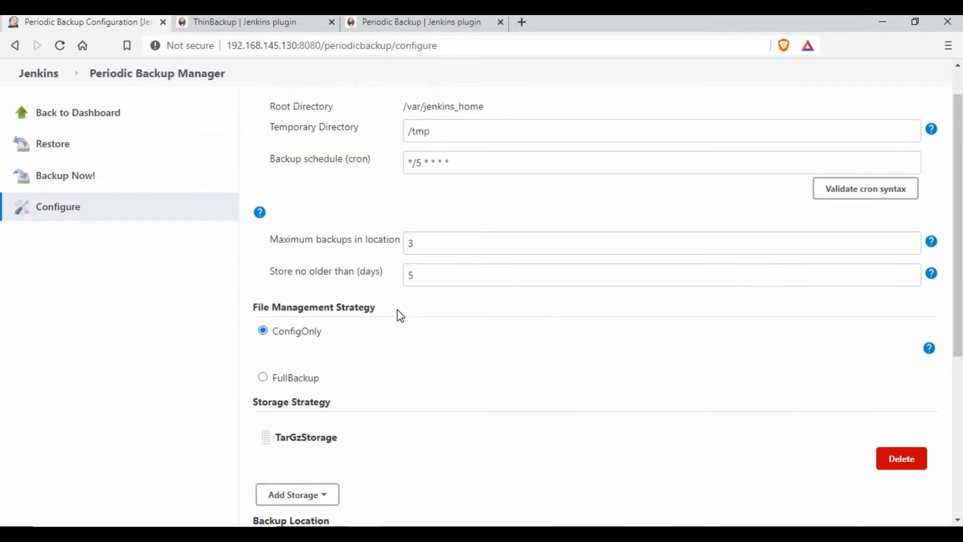
Change Maximum backups in location from 3 to 2 and save the configuration.
double_click(410, 285)
text(2)
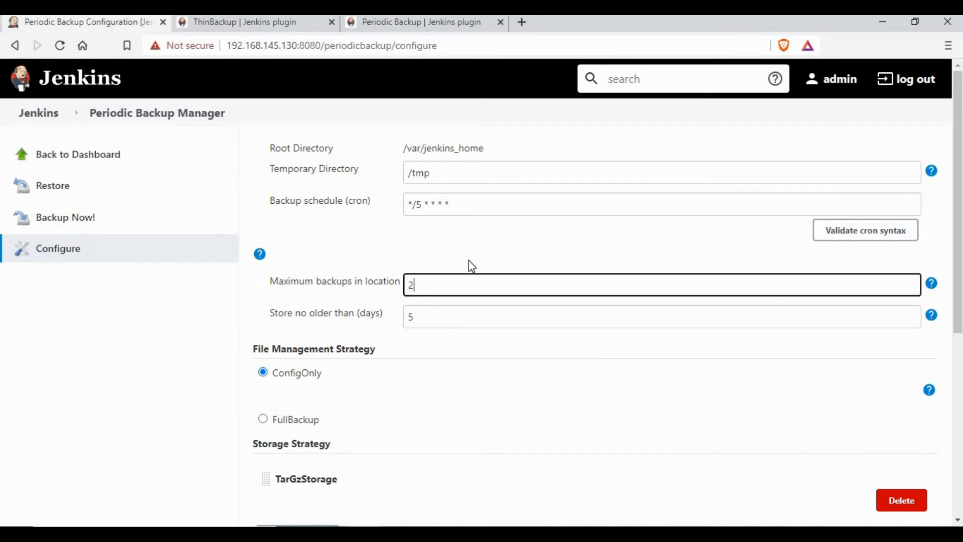
click(471, 265)
scroll(570, 460, down, 4)
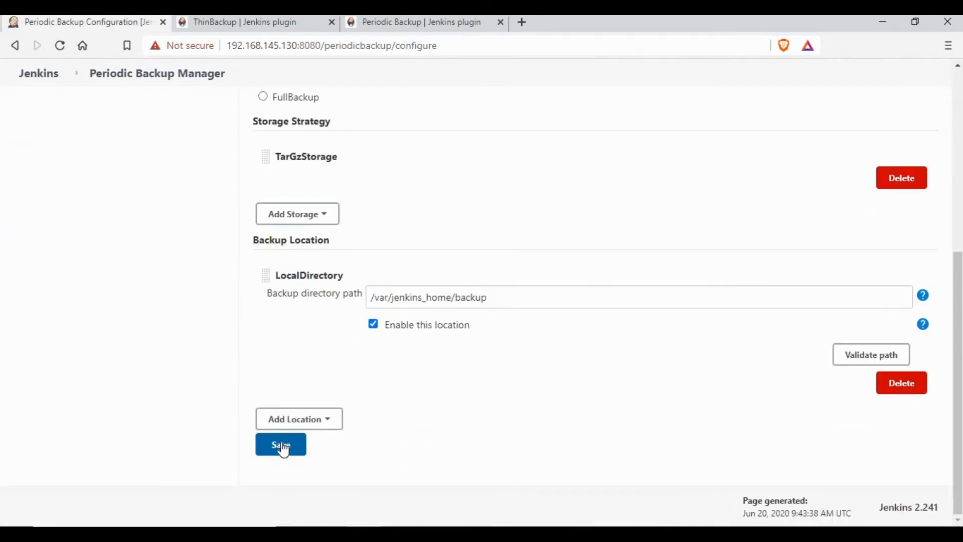
click(279, 444)
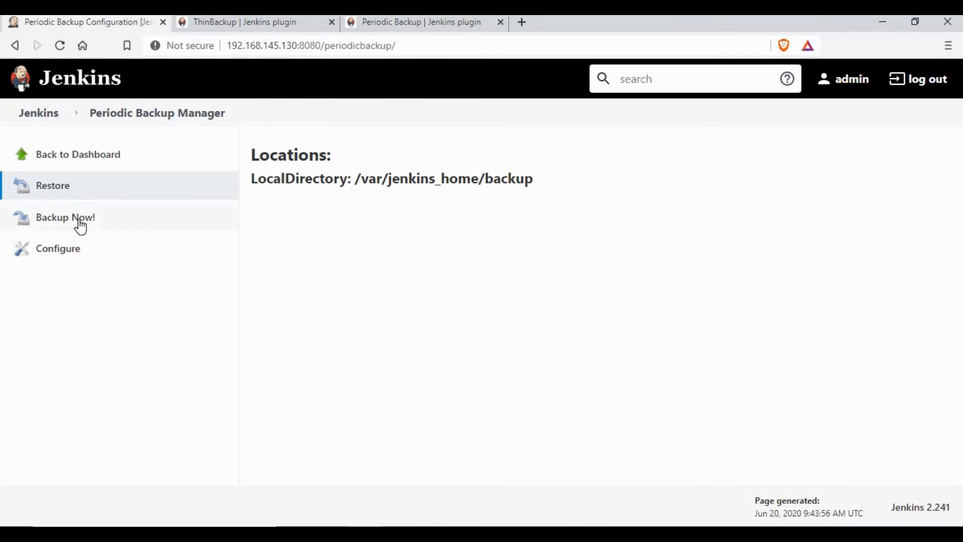
Take a first backup, reload the page, and list the backup folder with ls in PuTTY.
click(80, 228)
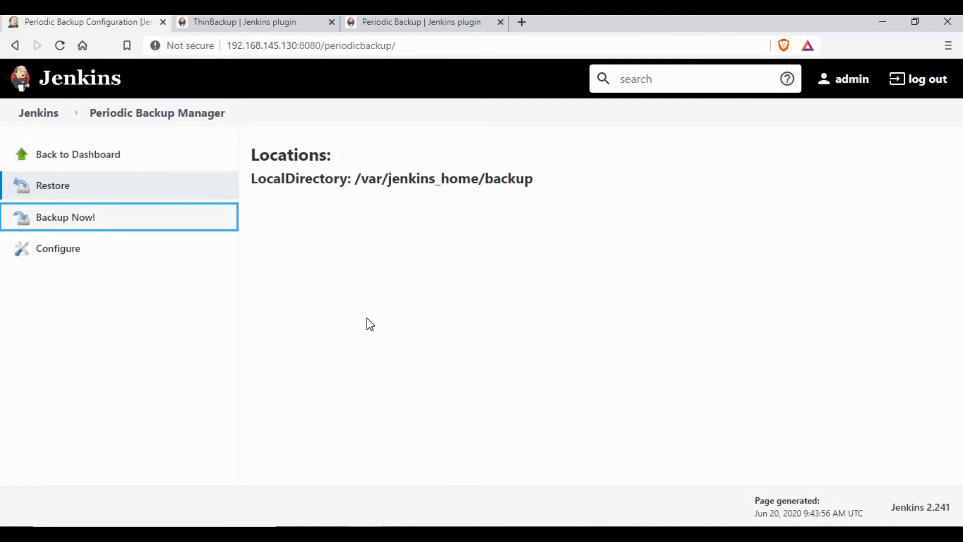
key(F5)
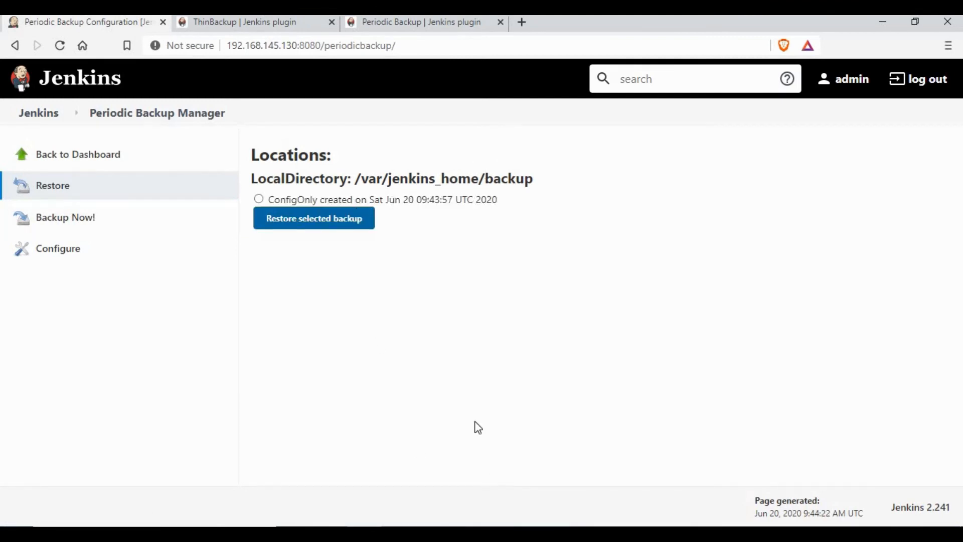
key(alt+Tab)
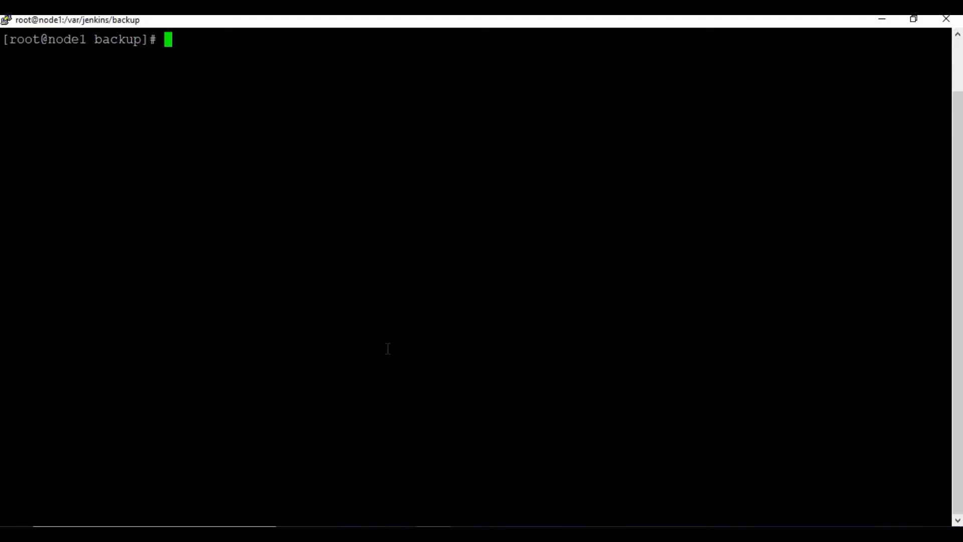
text(ls)
key(Return)
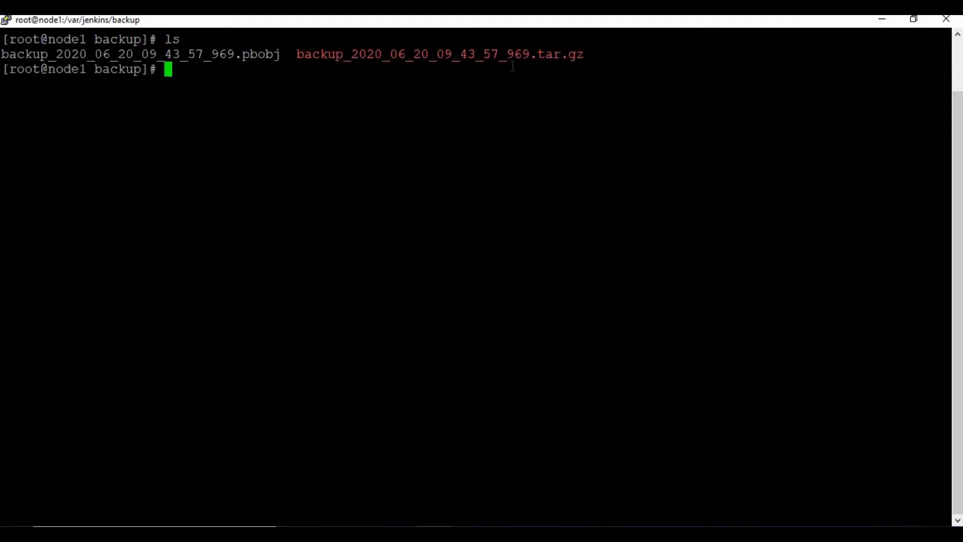
key(alt+Tab)
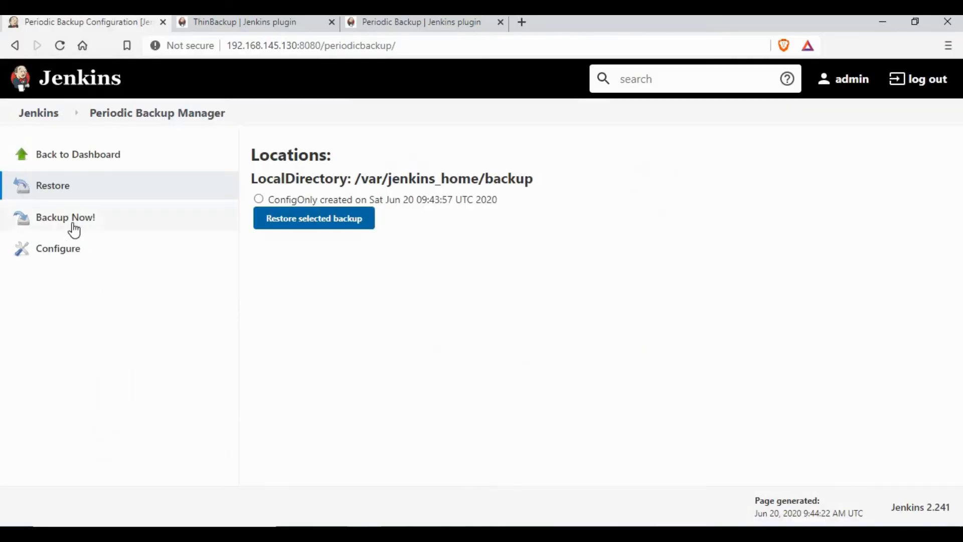
Take a second backup and compare the 969 and 675 backup files in the terminal.
click(74, 228)
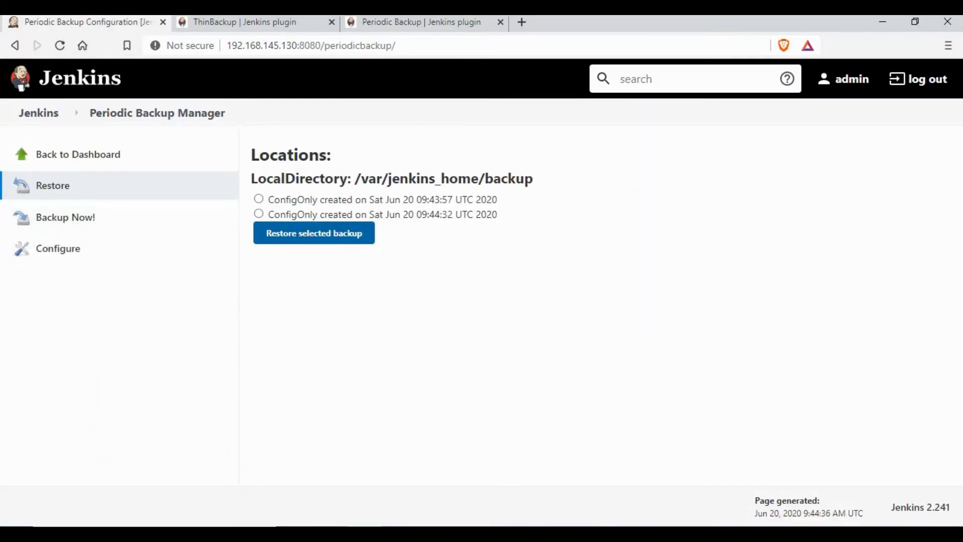
key(alt+Tab)
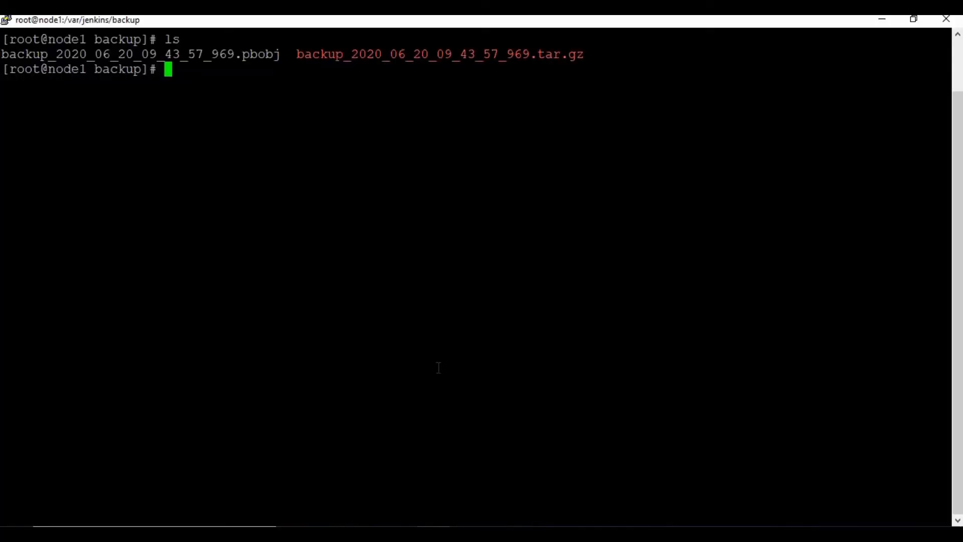
text(ls)
key(Return)
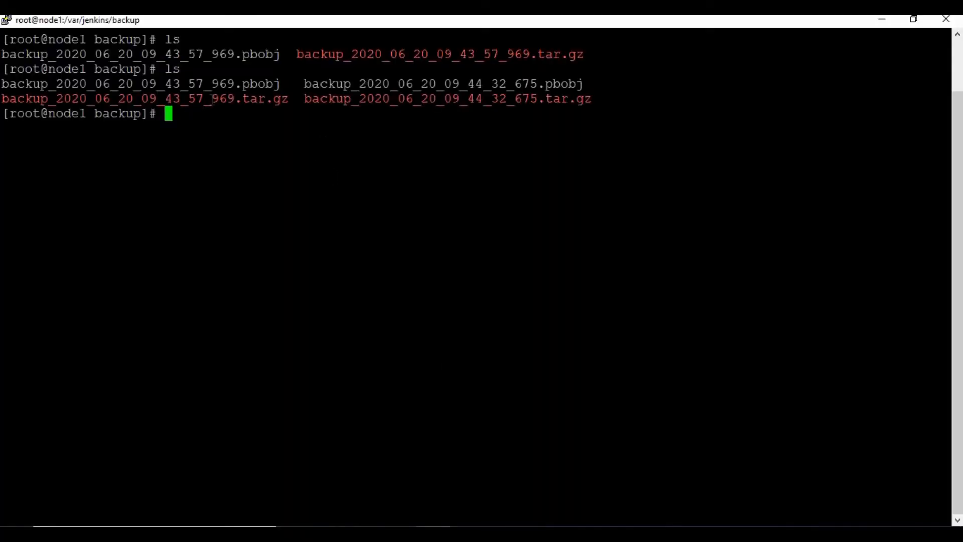
drag(204, 99, 234, 99)
drag(514, 99, 535, 119)
click(545, 129)
key(alt+Tab)
Take a third backup and confirm only the 675 and newest 446 backups remain, with 969 removed.
click(79, 225)
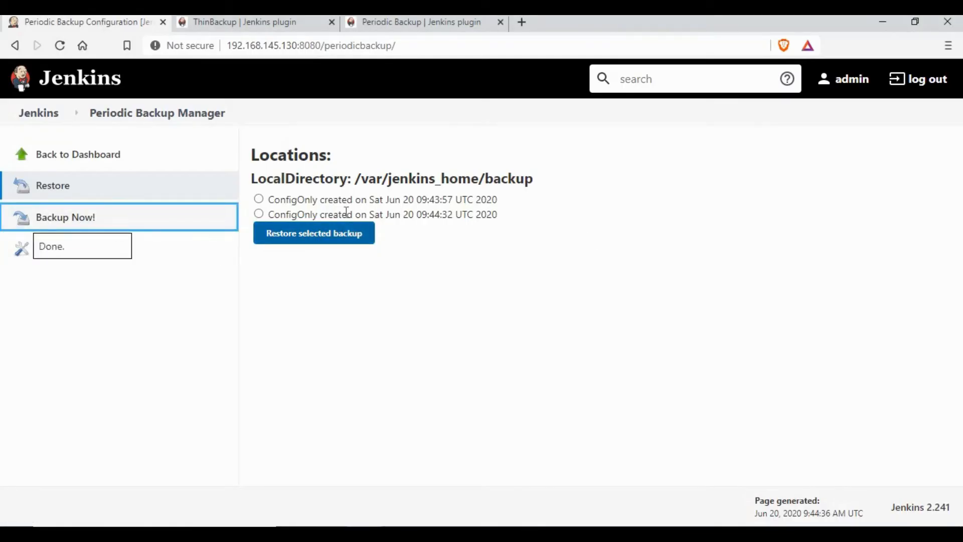
key(F5)
key(alt+Tab)
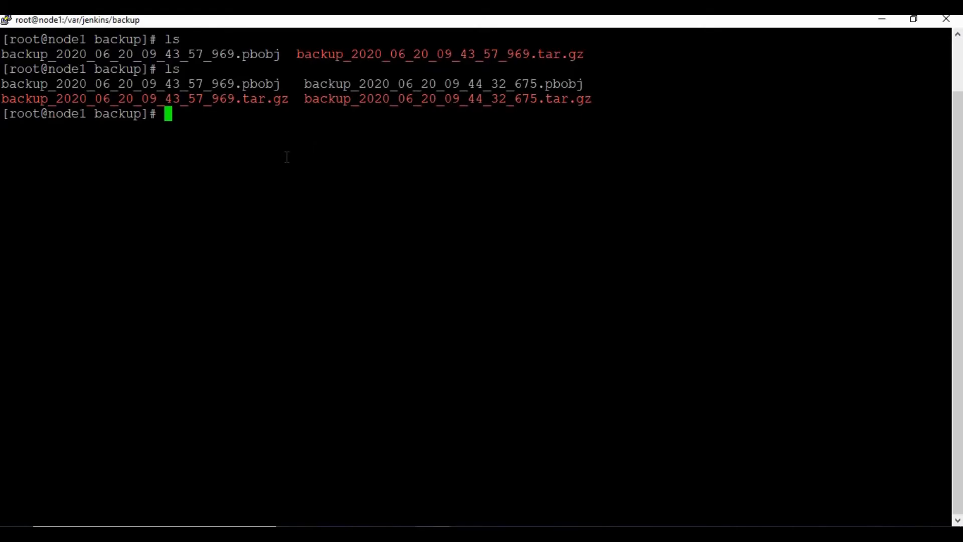
text(ls)
key(Return)
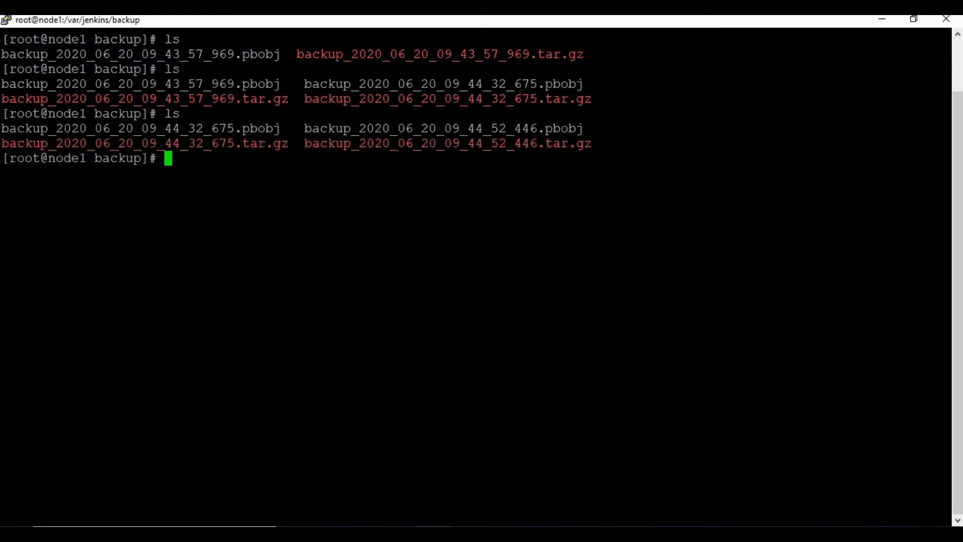
drag(514, 99, 538, 99)
drag(213, 143, 227, 143)
drag(213, 99, 233, 99)
drag(513, 144, 537, 144)
click(579, 204)
key(alt+Tab)
Review the Maximum backups in location value of 2 in the periodic backup configuration.
click(58, 249)
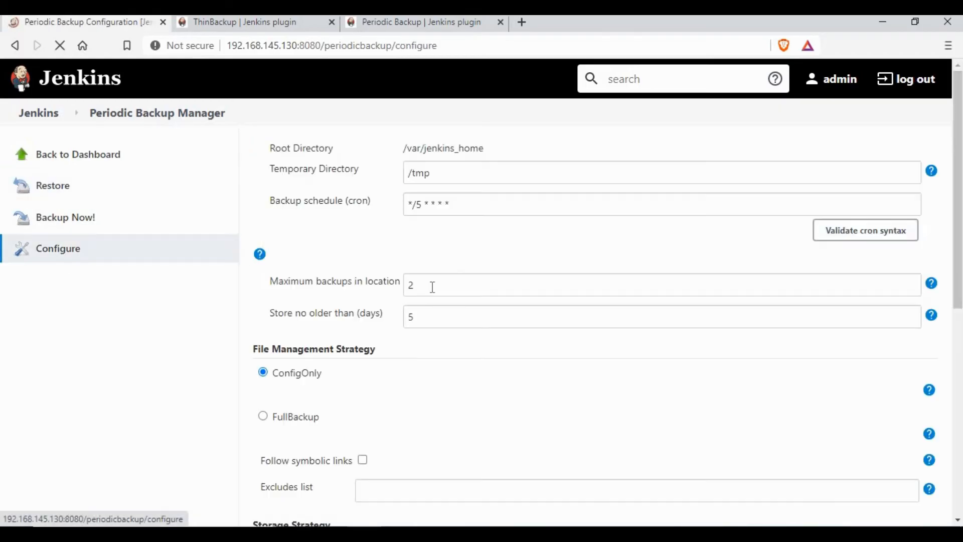
drag(279, 281, 396, 281)
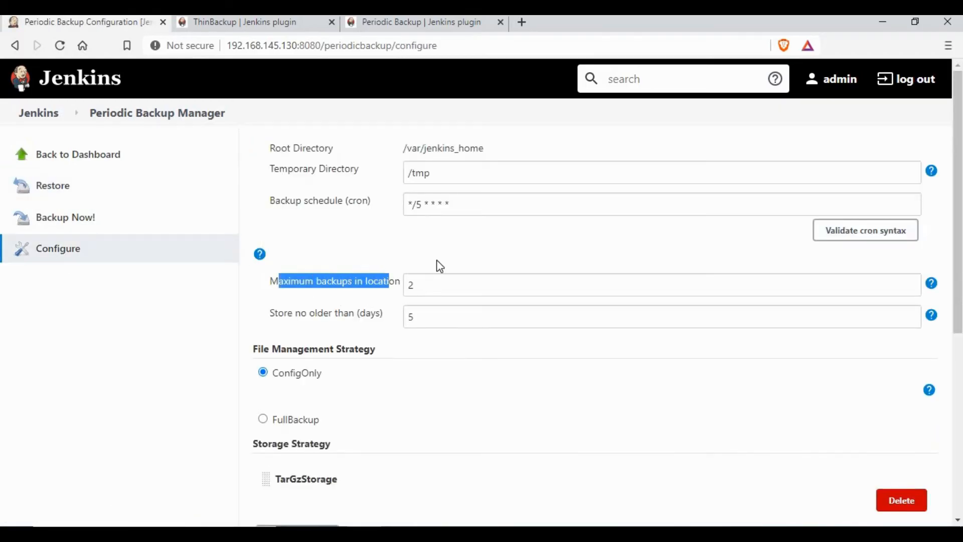
click(432, 284)
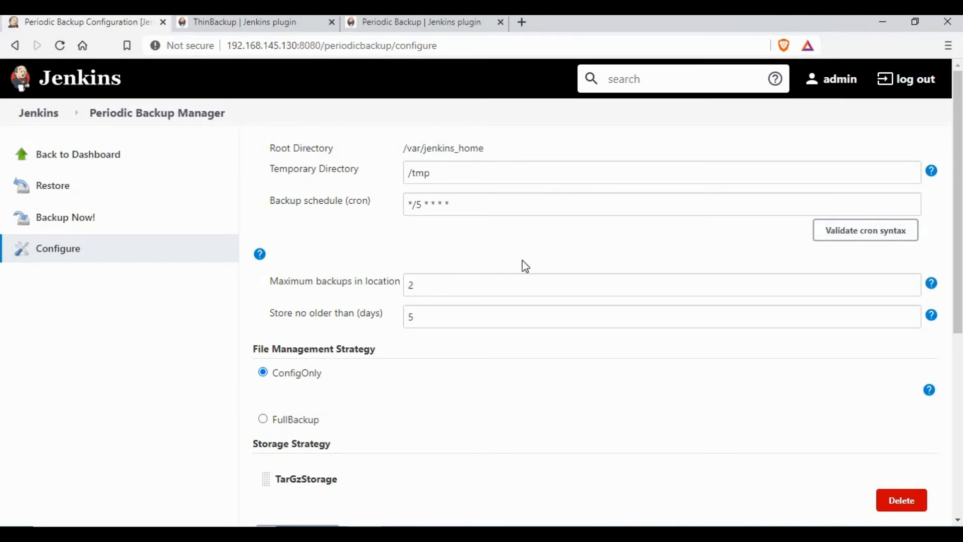
Navigate from the dashboard through Manage Jenkins to the ThinBackup plugin page.
click(40, 112)
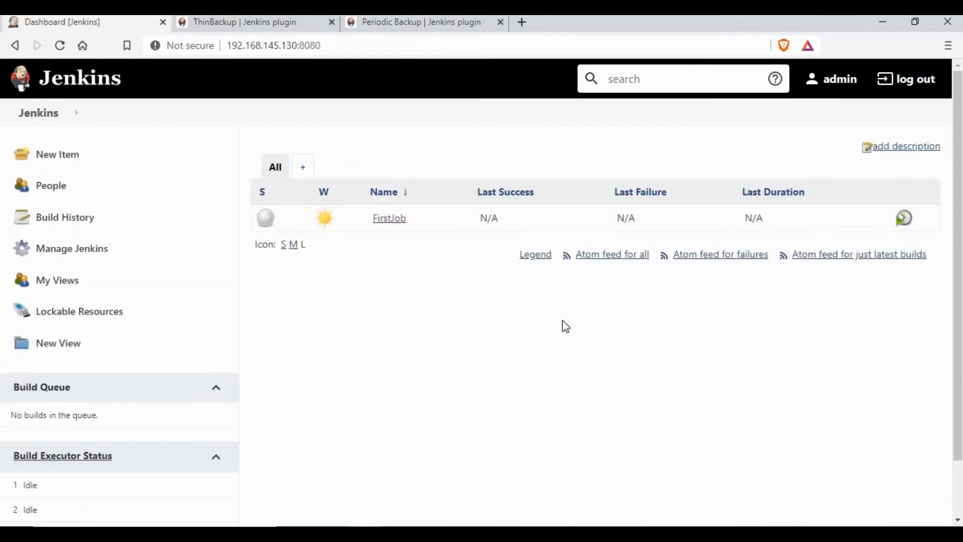
click(105, 251)
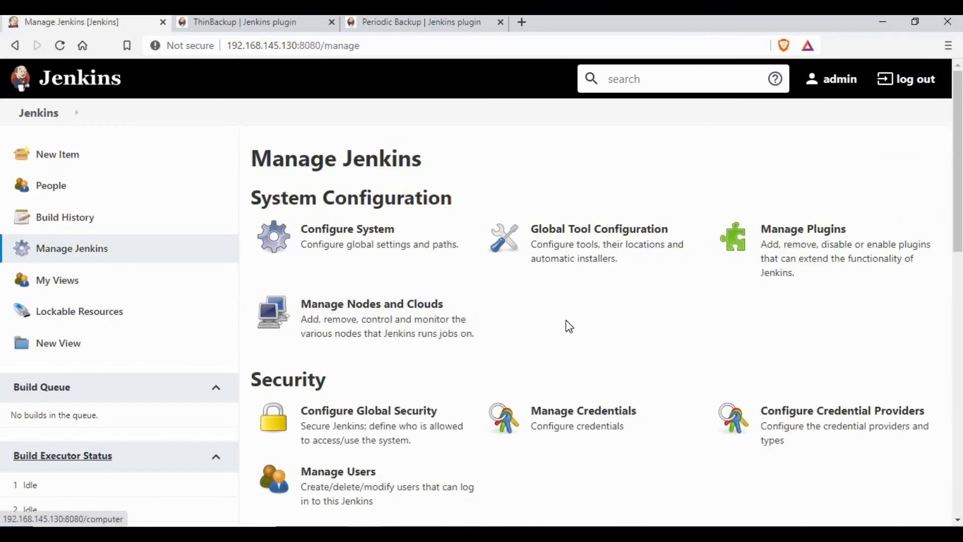
scroll(607, 422, down, 13)
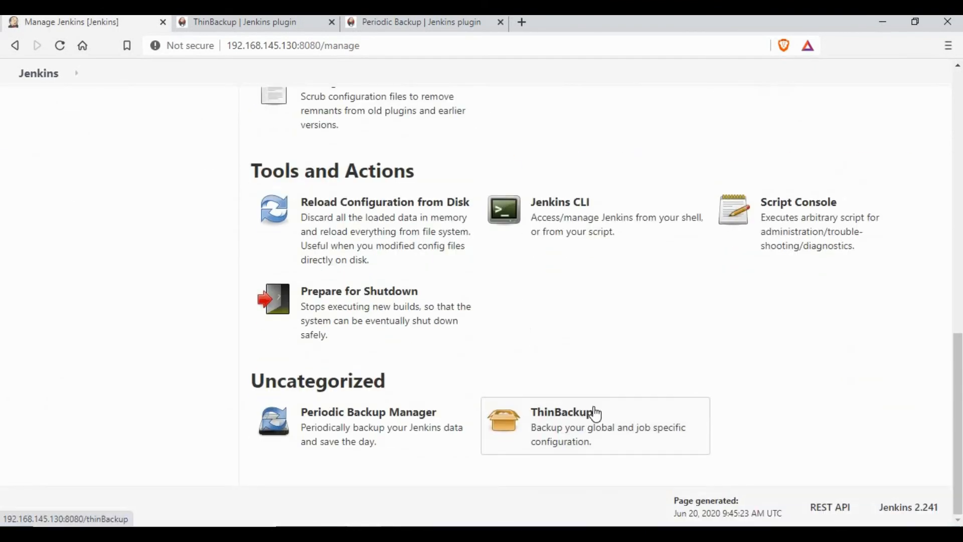
click(596, 413)
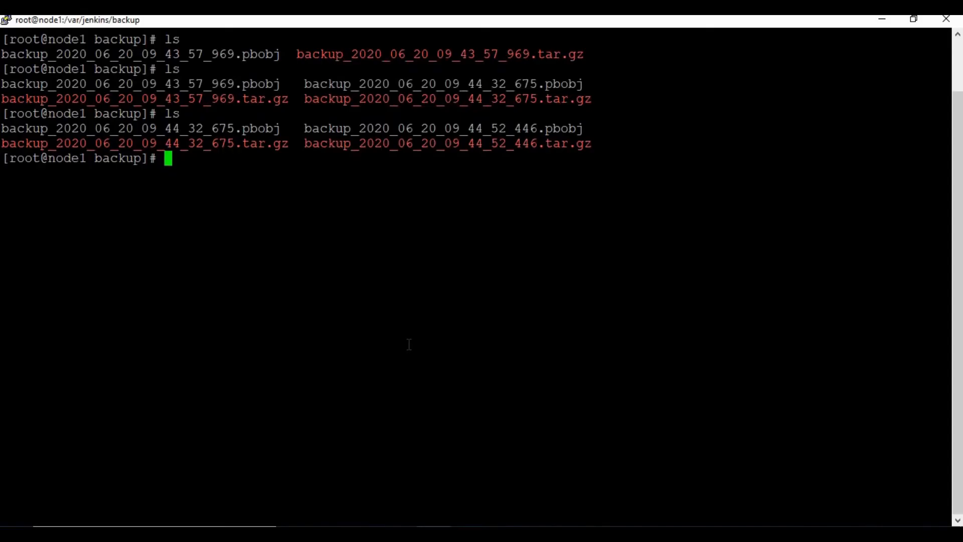
Empty /var/jenkins/backup with rm -rf *, verify with ls, then open thinBackup Settings.
text(clear)
key(Return)
text(rm -rf )
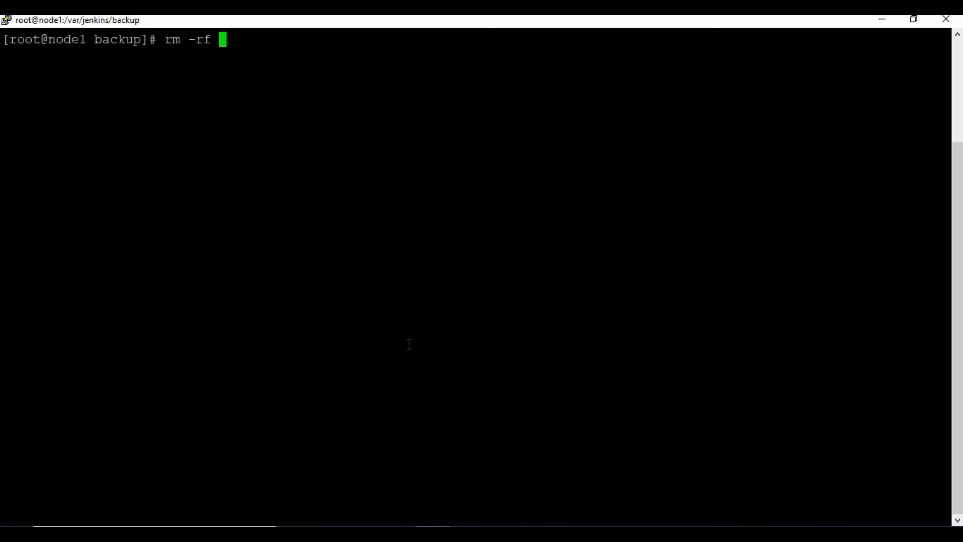
text(*)
key(Return)
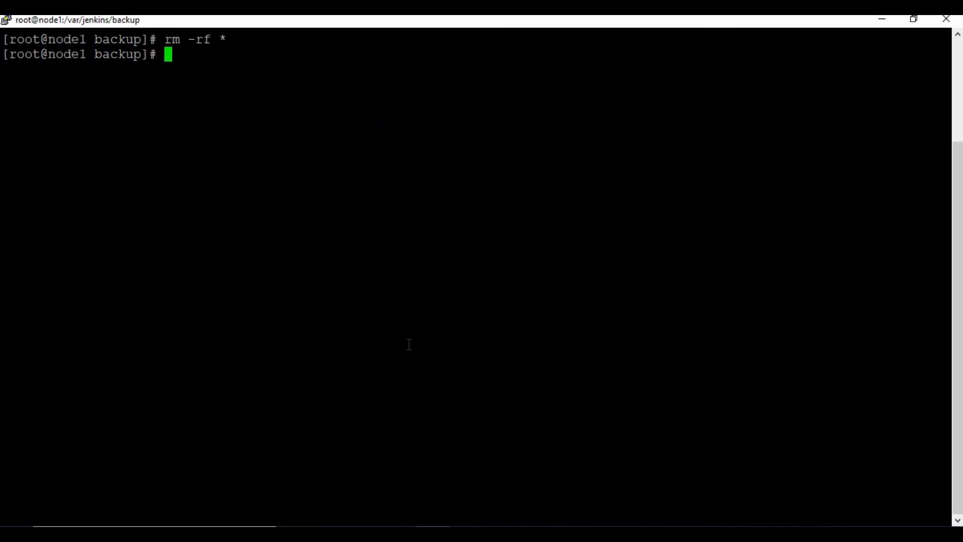
text(ls)
key(Return)
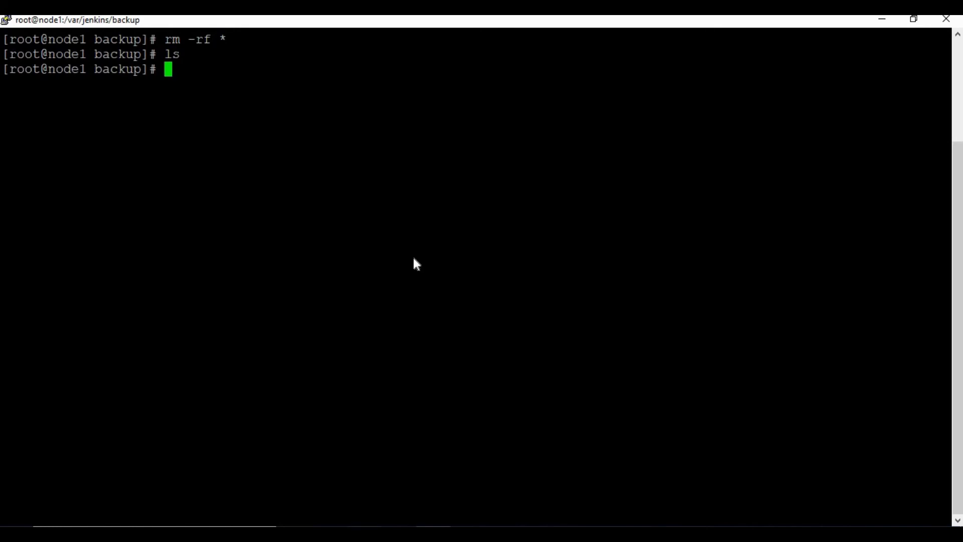
key(alt+Tab)
click(333, 305)
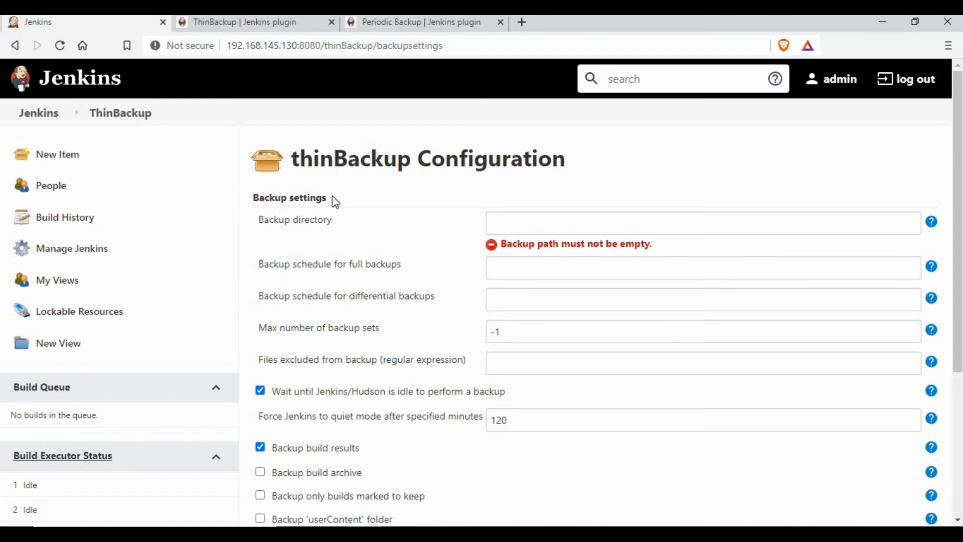
Set the thinBackup backup directory to /var/jenkins_home/backup after reading its help text.
drag(335, 202, 591, 232)
drag(530, 244, 917, 245)
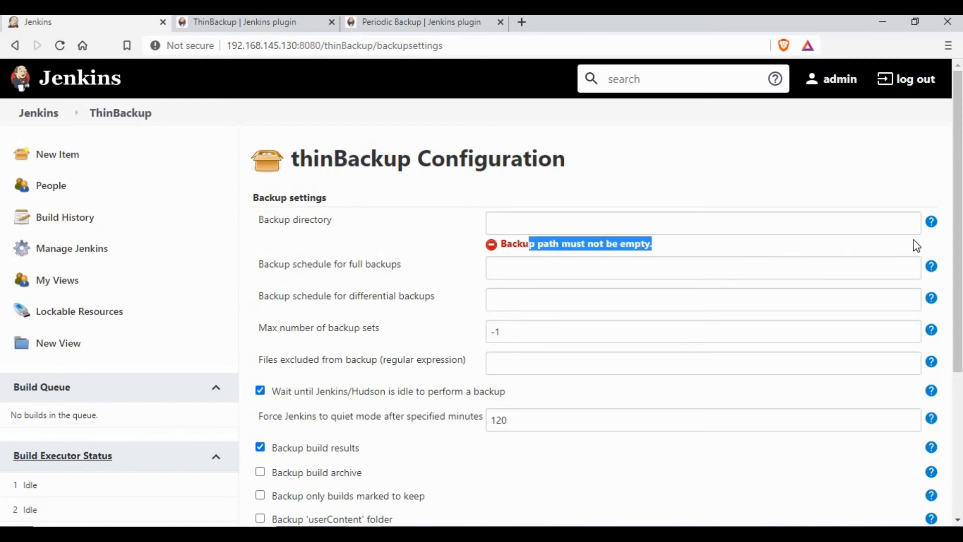
click(932, 221)
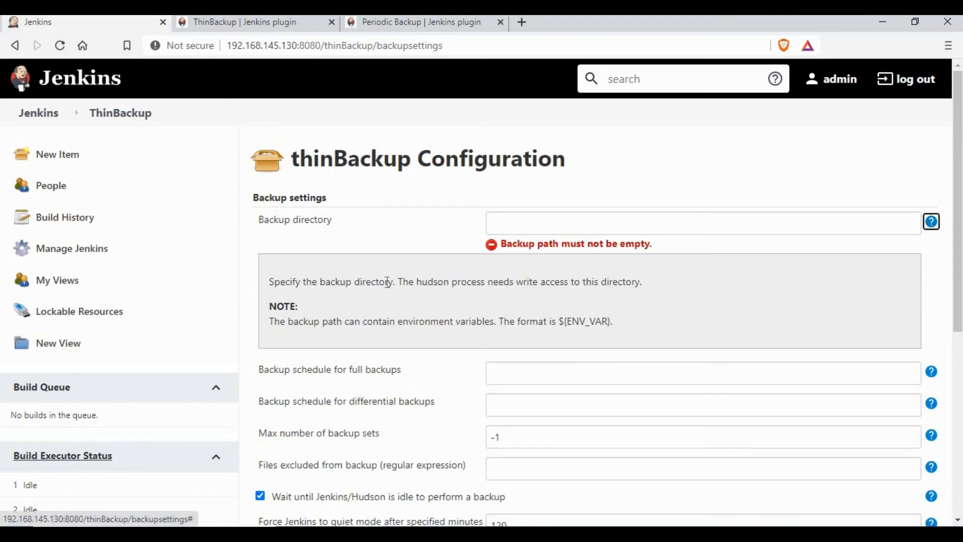
drag(280, 282, 458, 317)
click(324, 322)
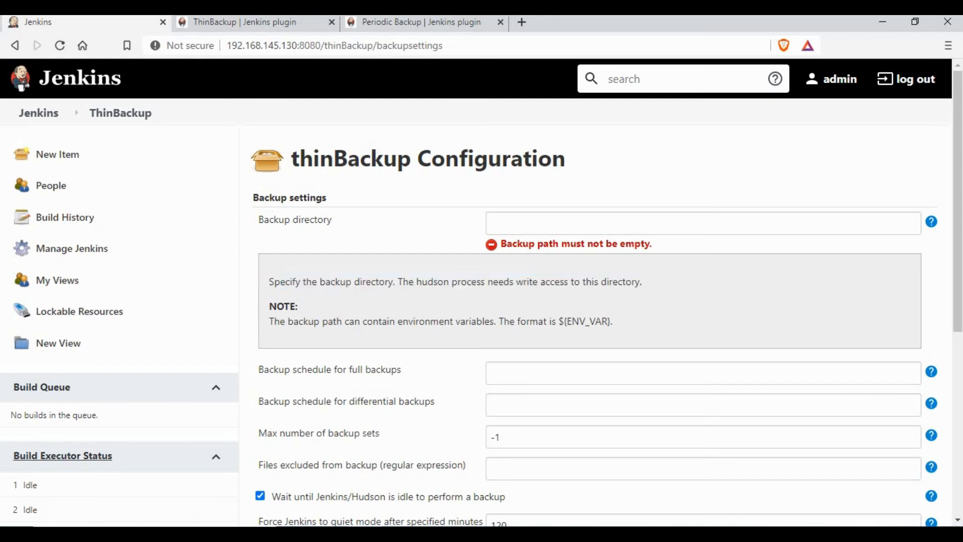
click(932, 221)
click(647, 215)
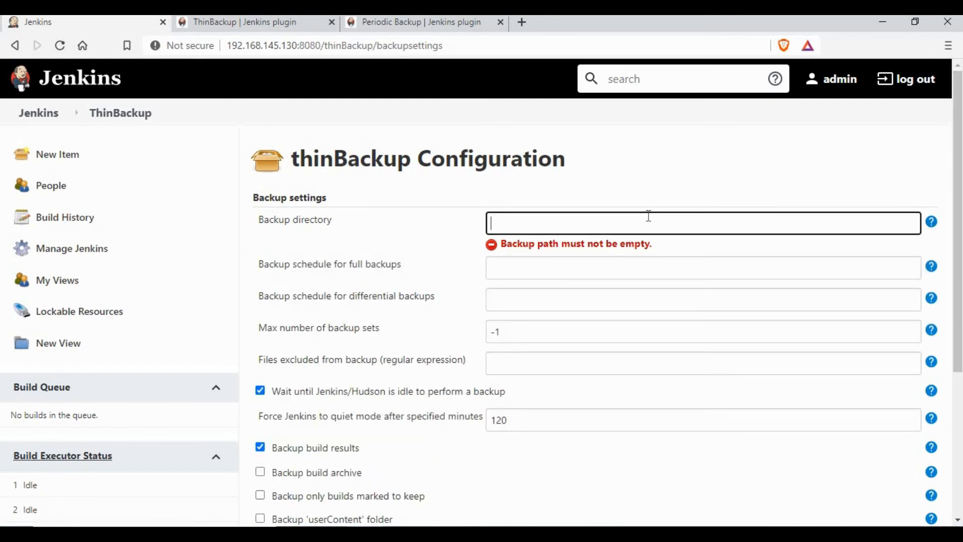
text(/var/)
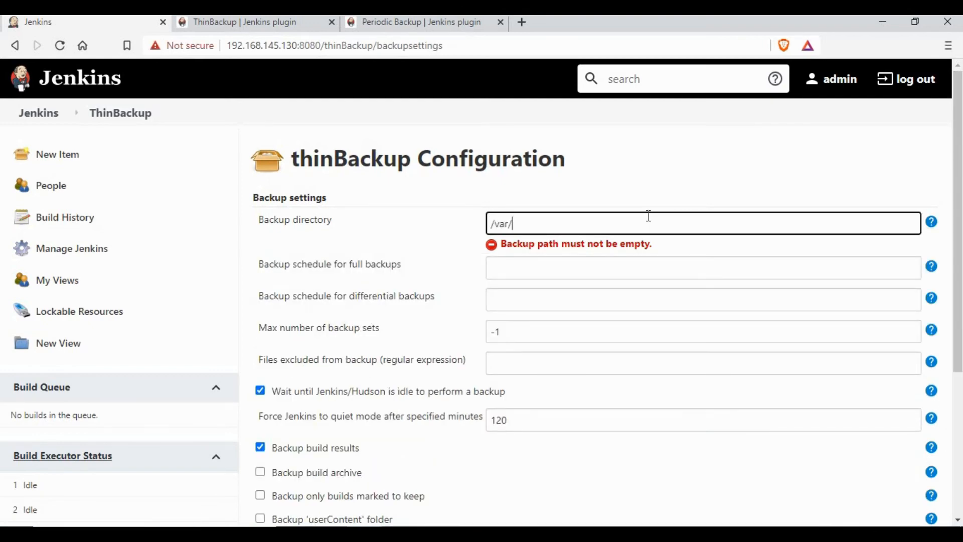
text(jenkins_home/backup)
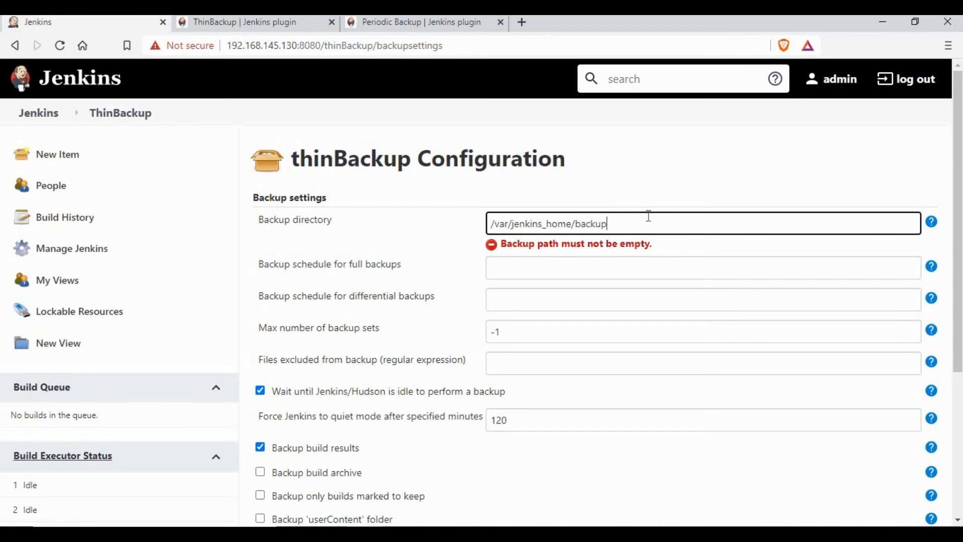
click(645, 177)
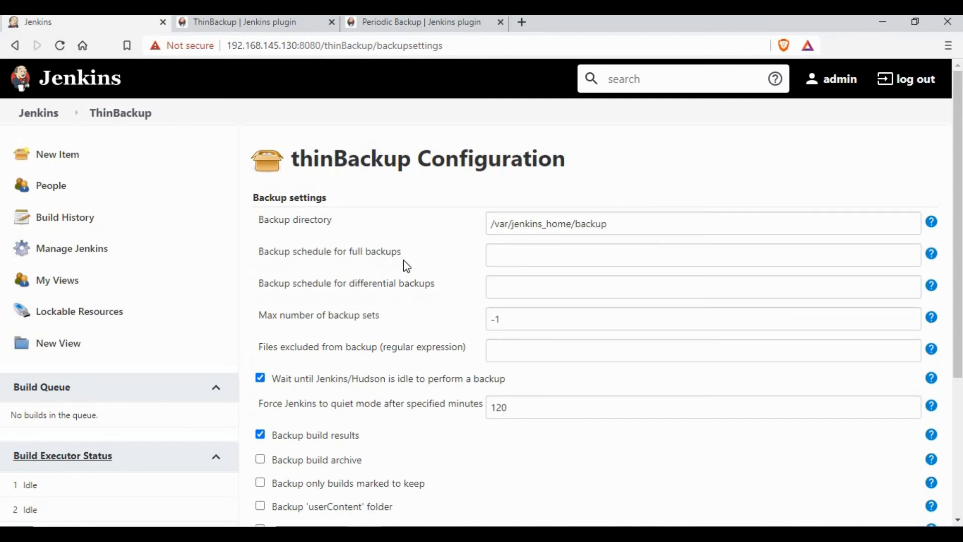
Set the full backup schedule to H/5 * * * *, clearing the cron warning.
drag(307, 252, 655, 259)
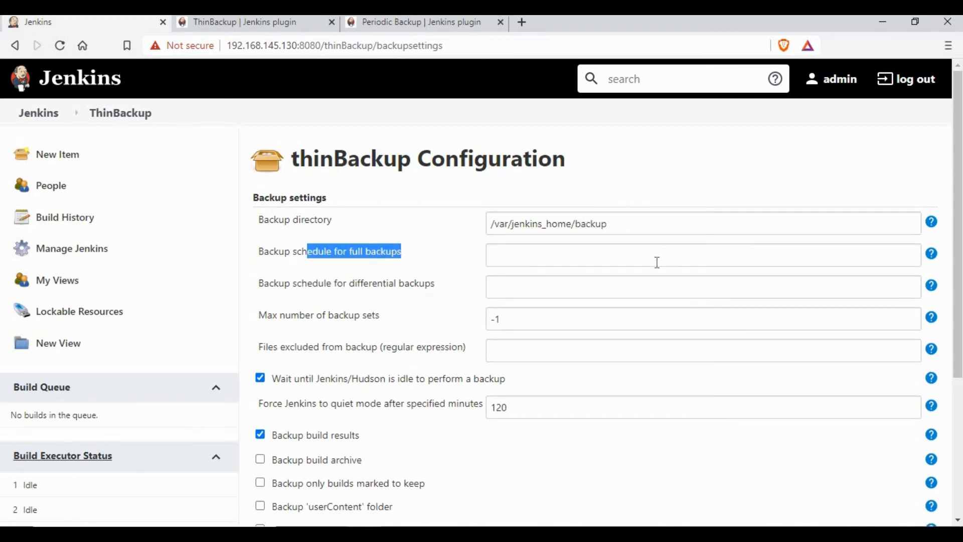
click(932, 254)
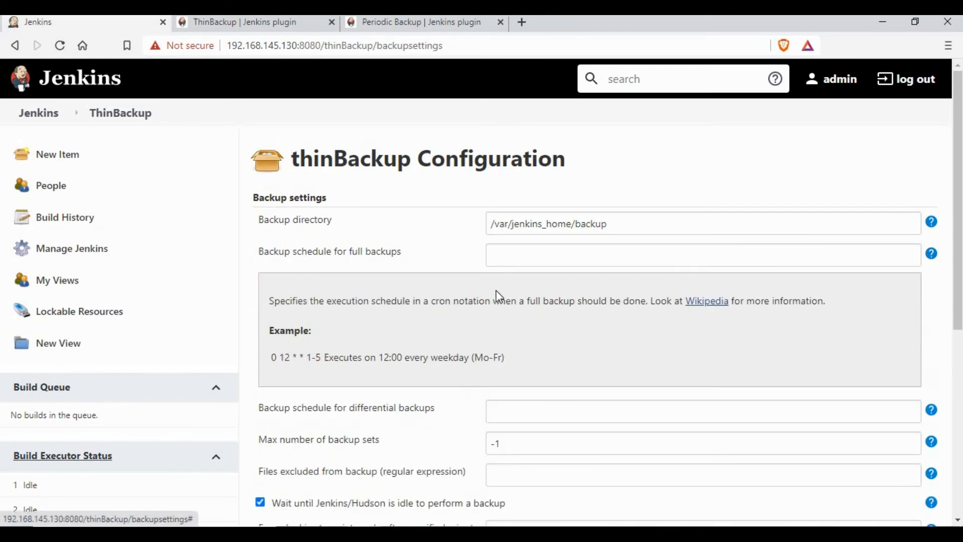
drag(308, 301, 493, 301)
click(931, 255)
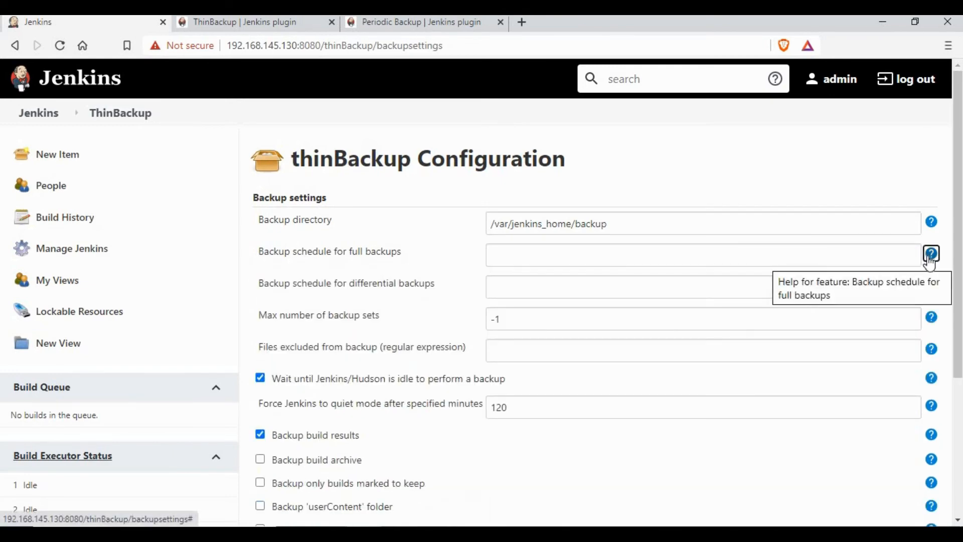
click(517, 249)
text(*/5 * * * *)
click(620, 165)
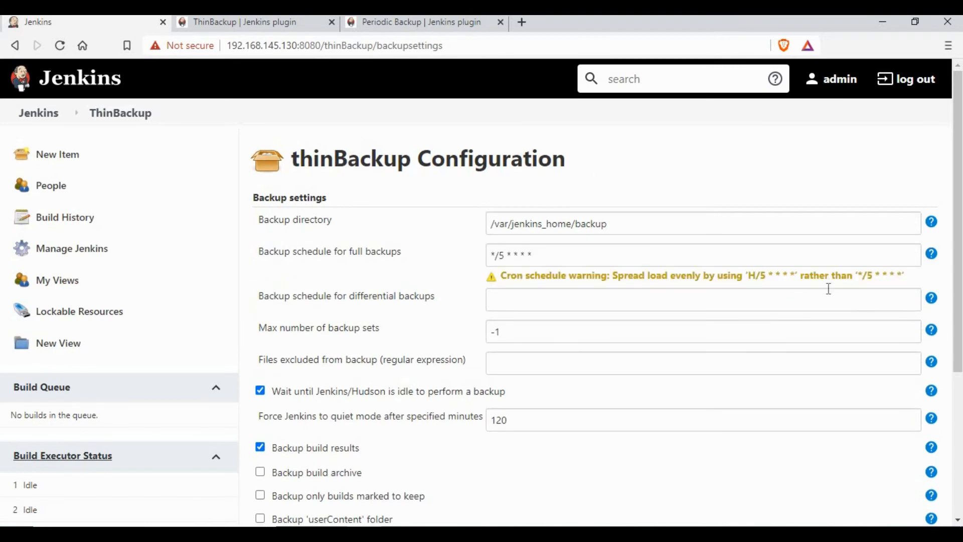
click(491, 254)
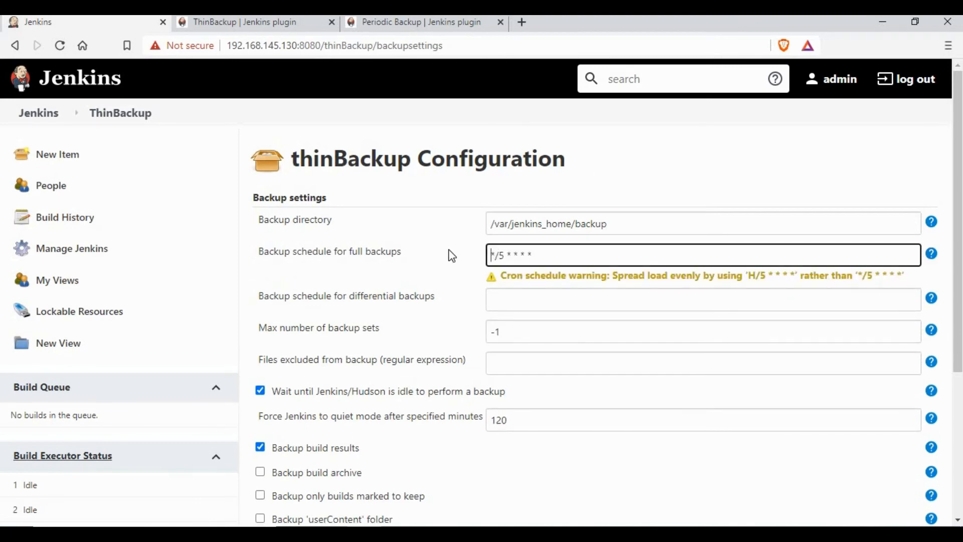
key(Delete)
click(637, 183)
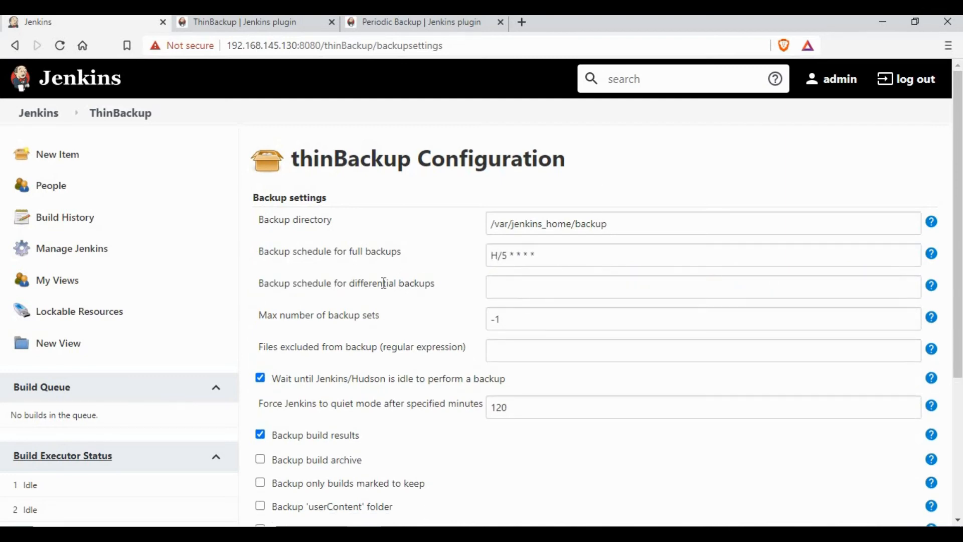
Change Max number of backup sets from -1 to 3 and review the remaining options.
drag(392, 318, 322, 317)
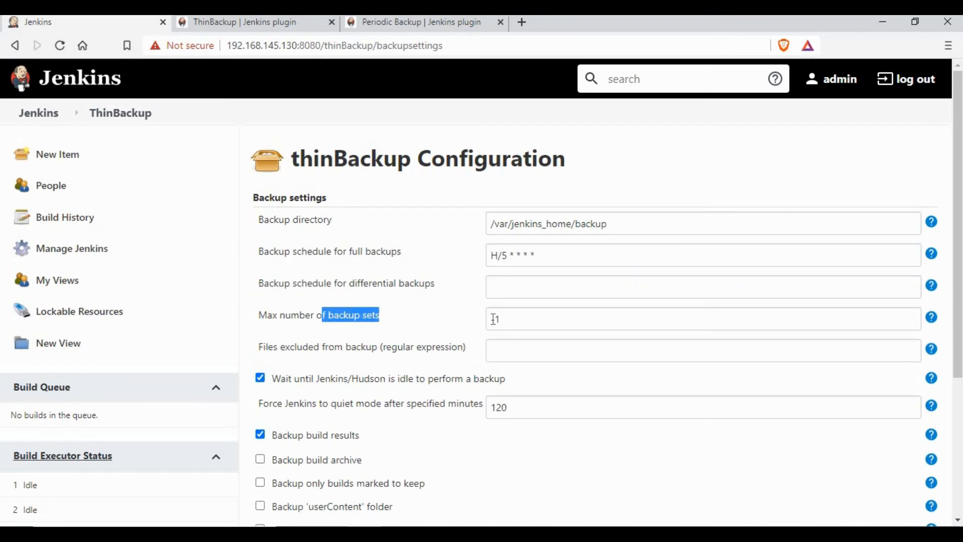
drag(515, 319, 449, 312)
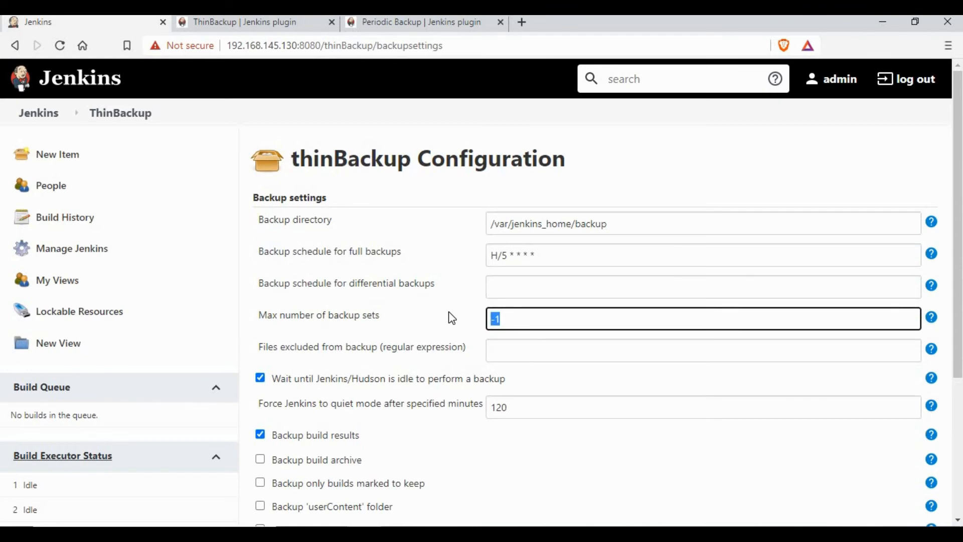
text(3)
click(708, 335)
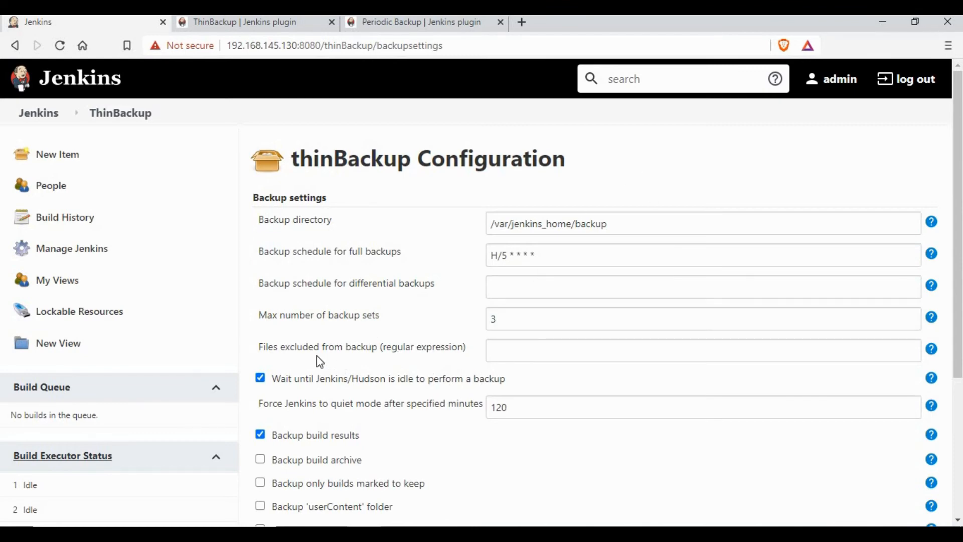
drag(275, 346, 454, 347)
click(454, 350)
scroll(351, 302, down, 1)
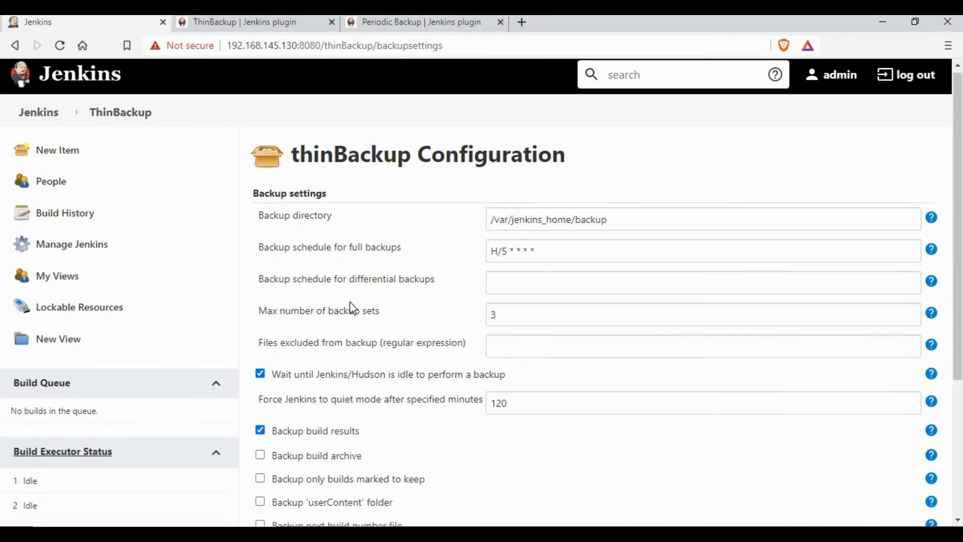
scroll(350, 302, down, 2)
drag(279, 237, 501, 239)
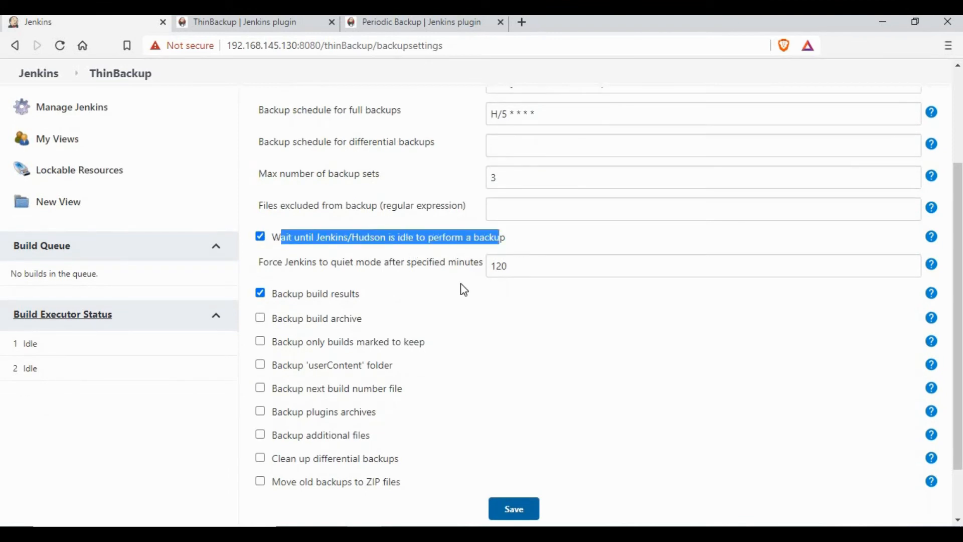
click(303, 297)
drag(292, 295, 361, 297)
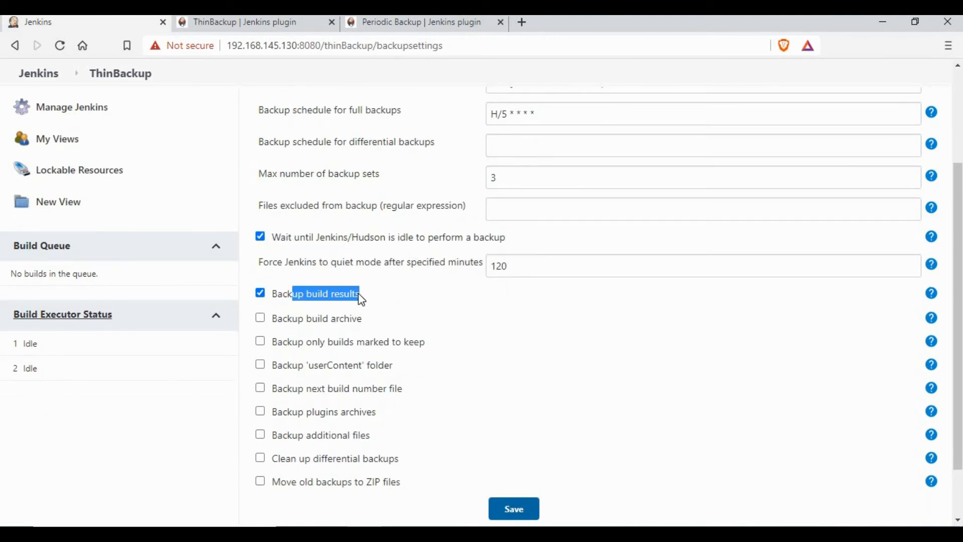
click(360, 296)
Enable Clean up differential backups and Move old backups to ZIP files, then save.
scroll(360, 289, down, 1)
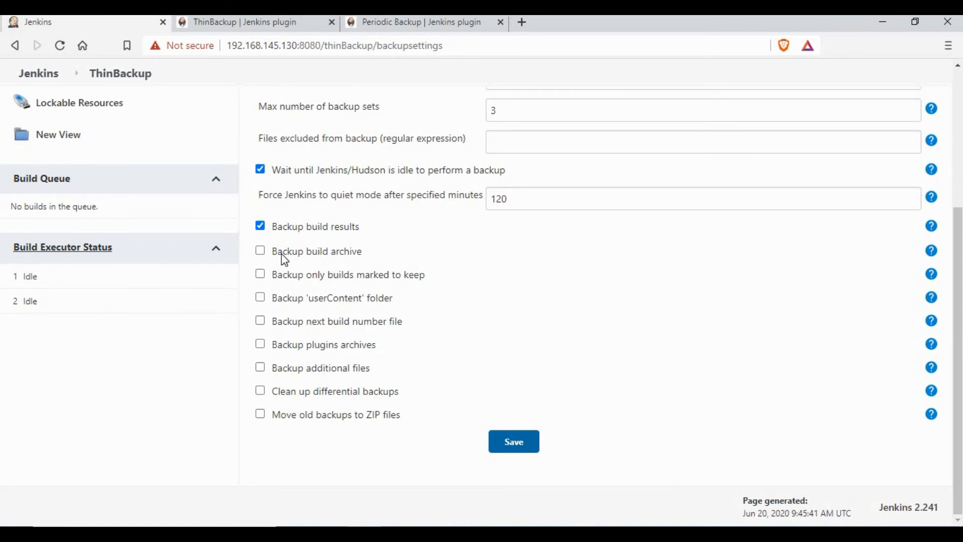
click(259, 415)
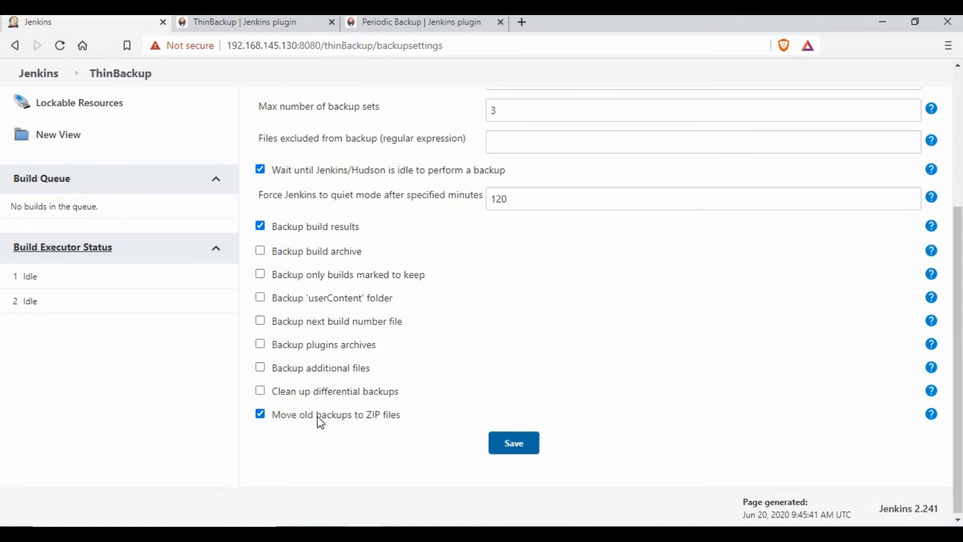
drag(287, 415, 416, 422)
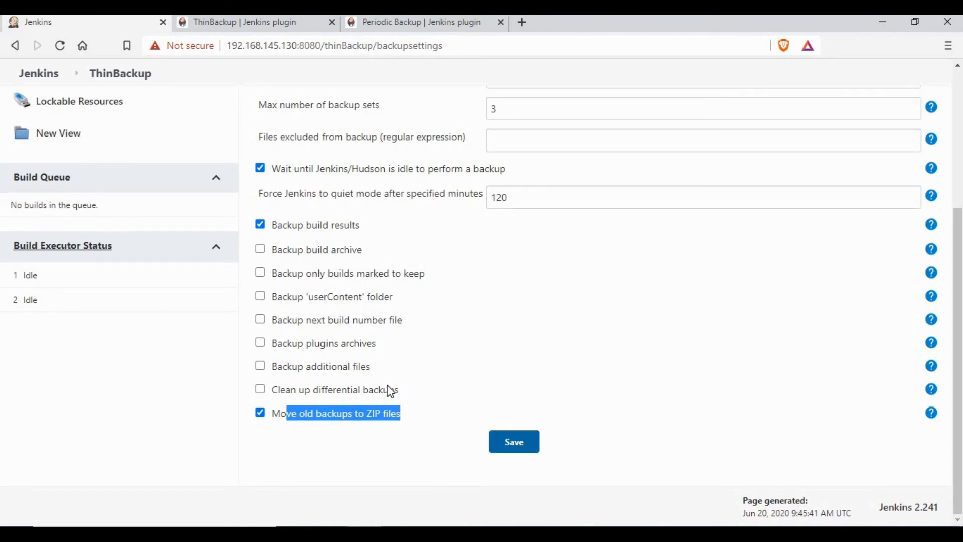
click(260, 389)
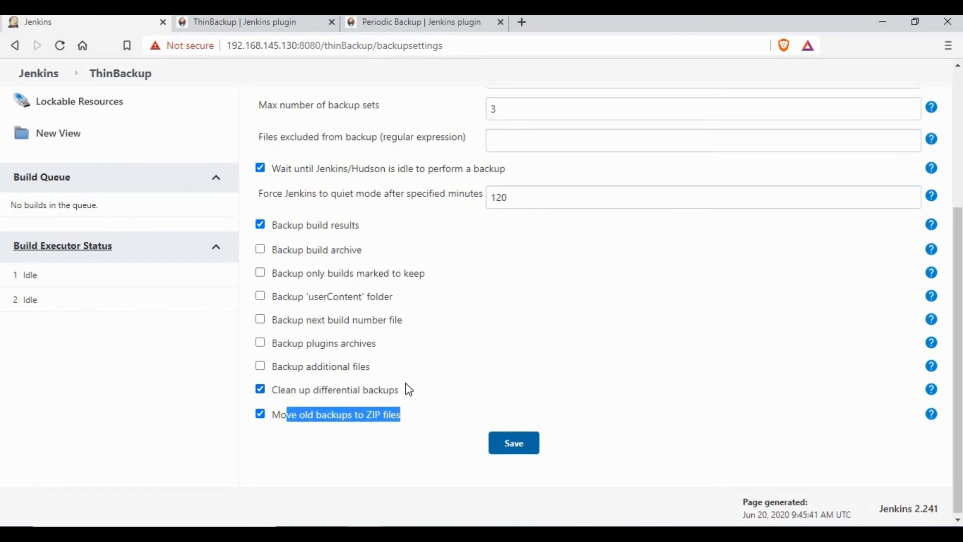
click(931, 414)
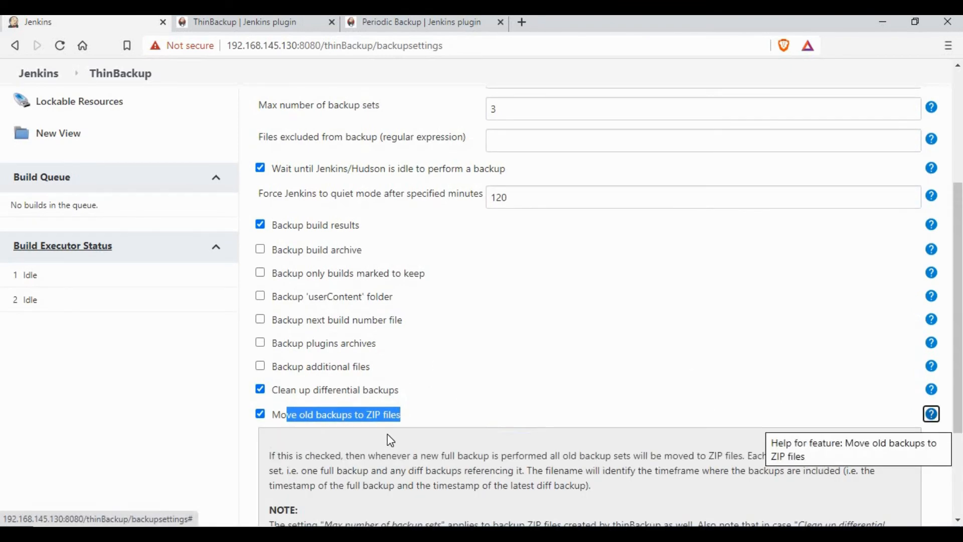
scroll(381, 311, down, 3)
drag(360, 305, 767, 305)
drag(839, 317, 836, 319)
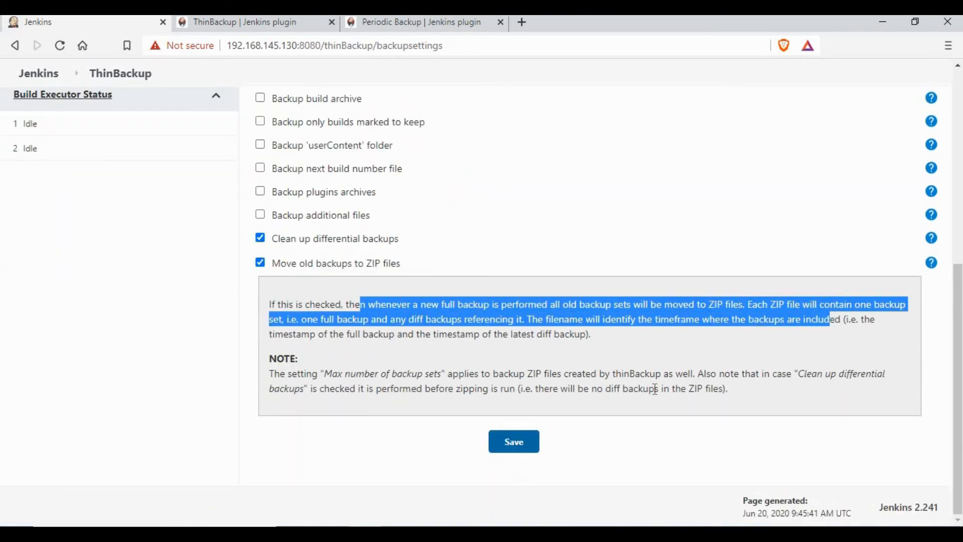
click(517, 442)
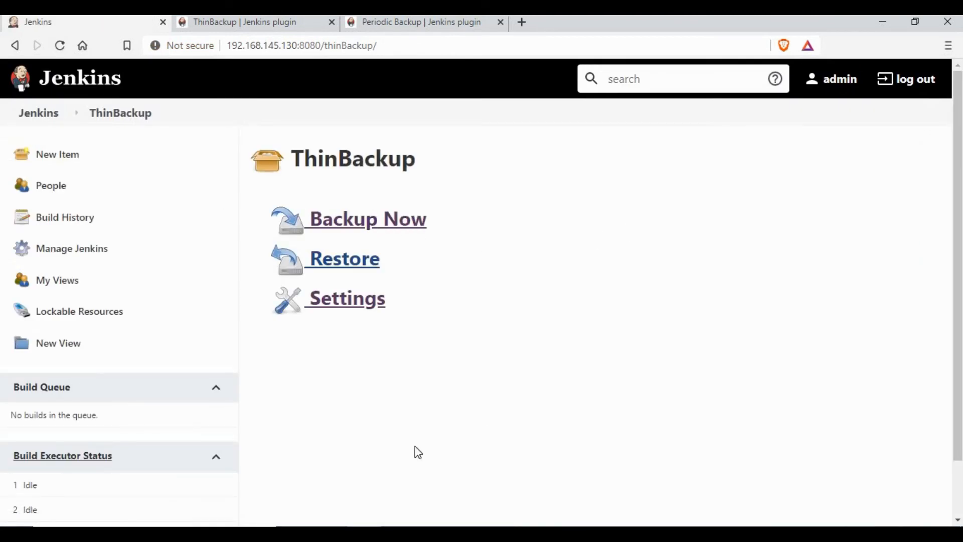
List the backup folder in PuTTY and look inside the FULL-2020-06-20_09-46 backup.
key(alt+Tab)
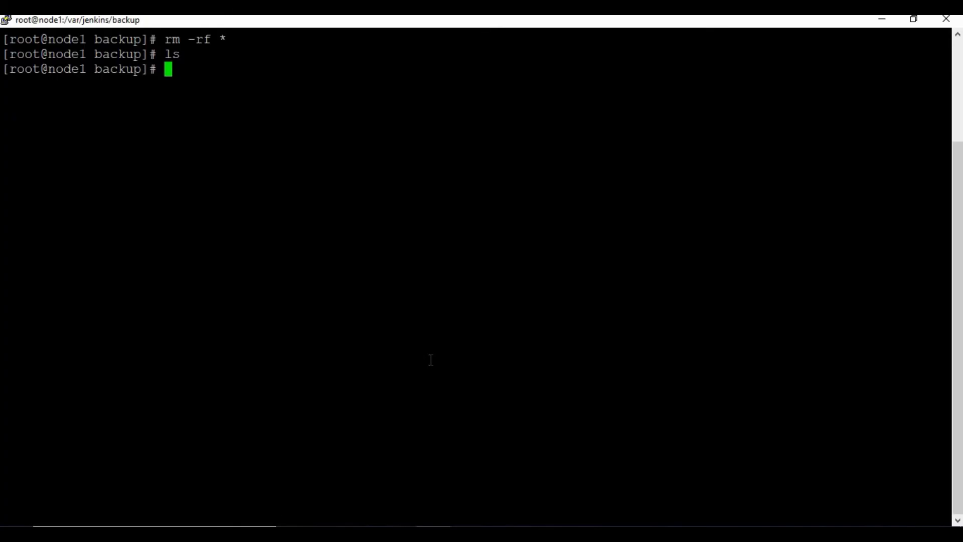
key(ctrl+l)
text(ls)
key(Return)
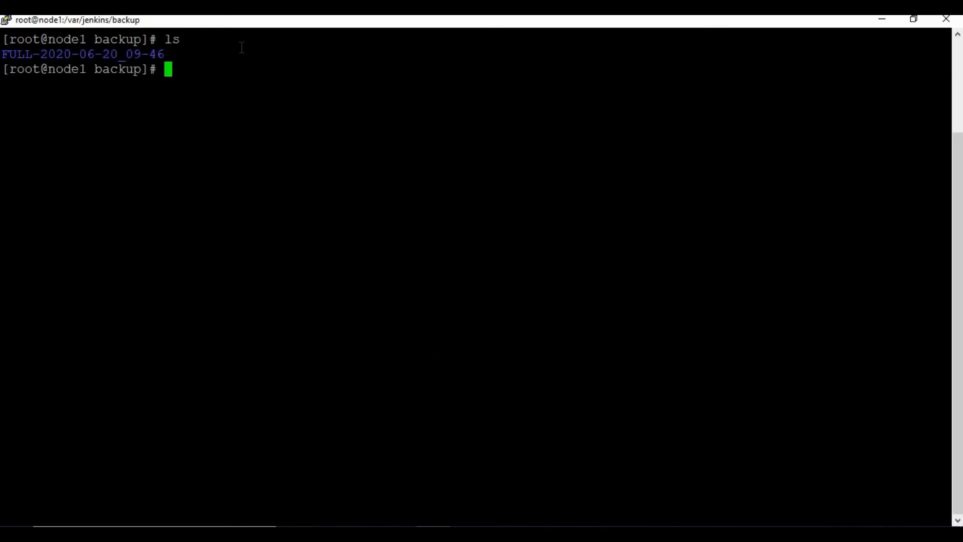
text(x)
text(d )
text(Fu)
key(BackSpace)
key(Tab)
key(Return)
text(ls)
key(Return)
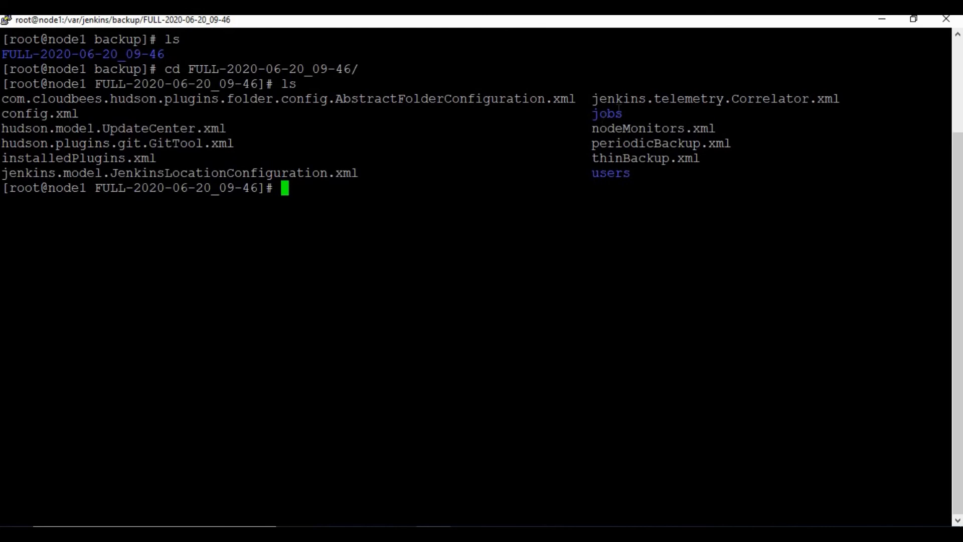
List the backup's jobs folder, showing only FirstJob, and return to the browser.
text(cd jobs)
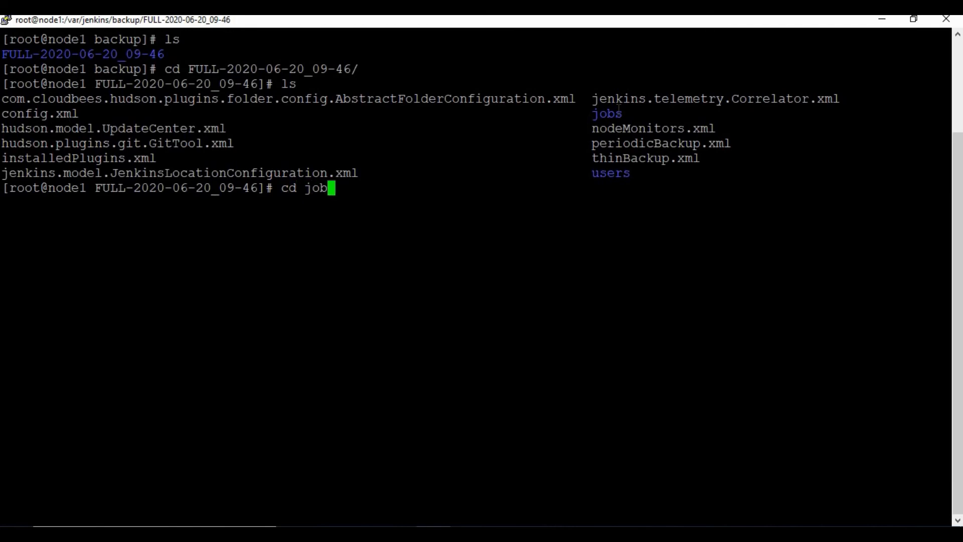
key(Return)
text(ls)
key(Return)
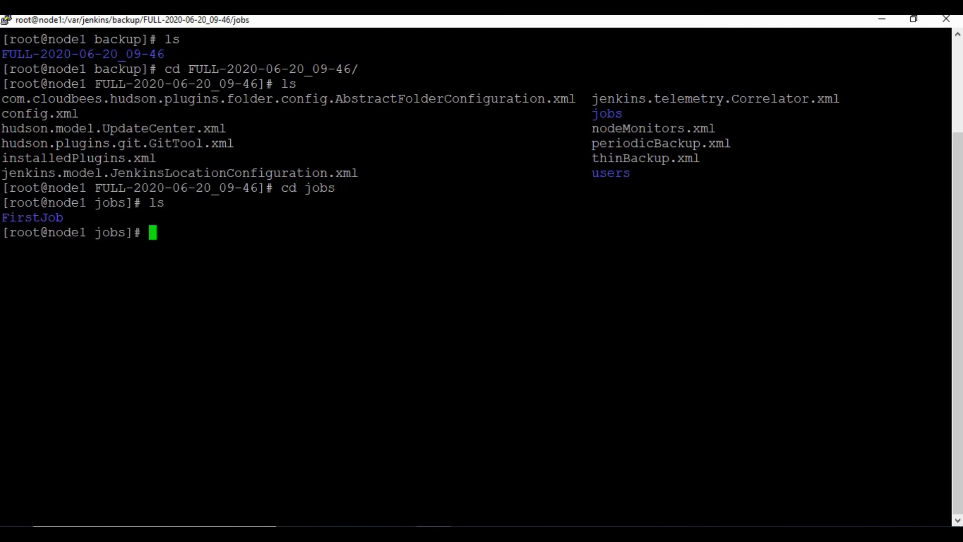
key(alt+Tab)
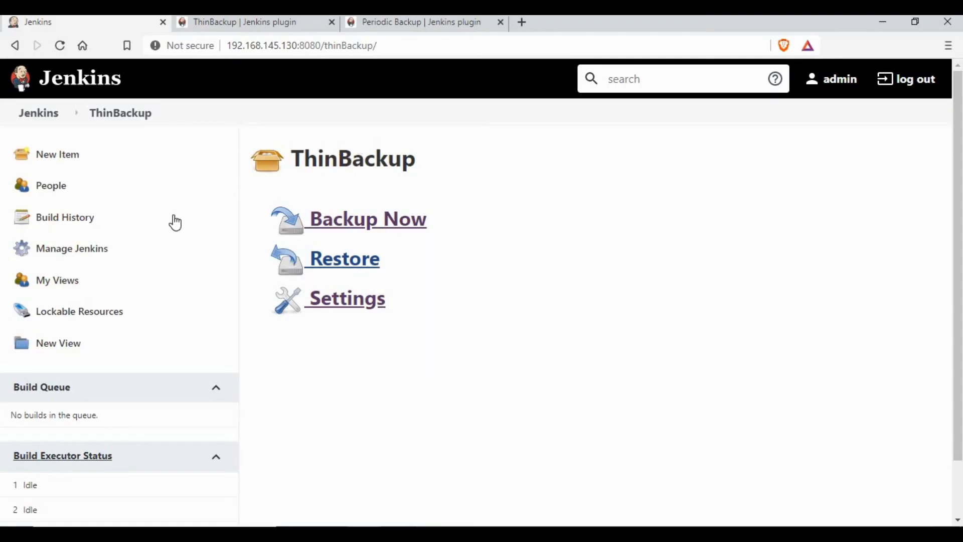
Create and save a job named 'Second Job', then check the dashboard lists it beside FirstJob.
click(67, 159)
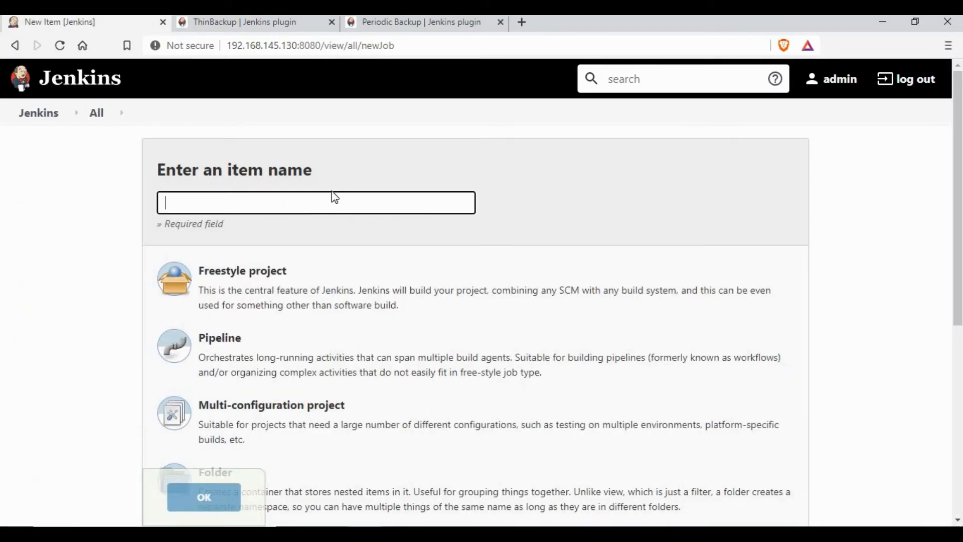
text(S)
click(246, 235)
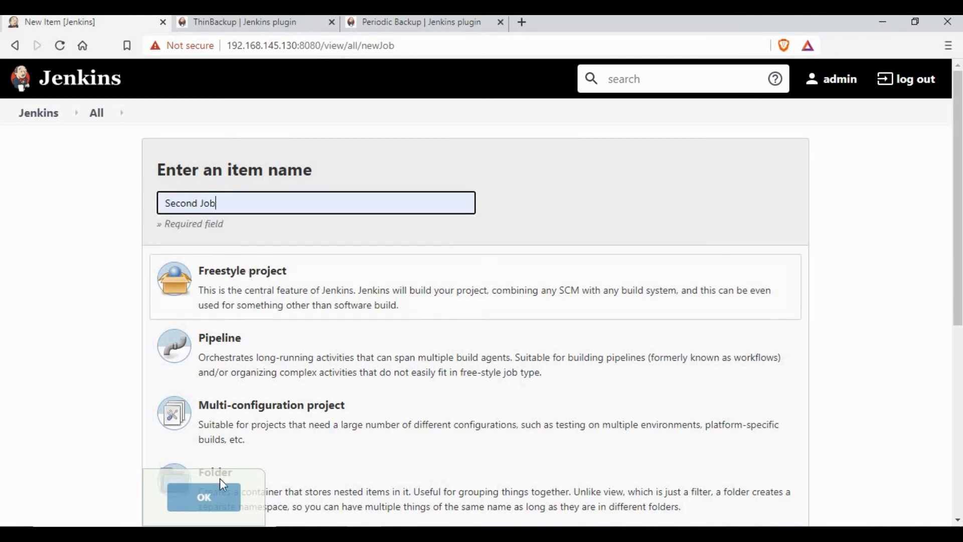
click(221, 487)
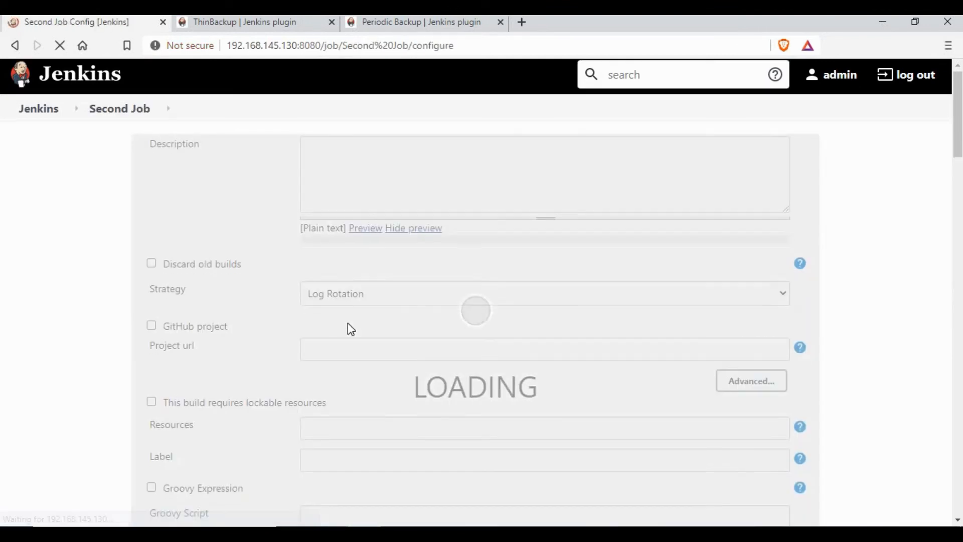
scroll(195, 501, down, 10)
click(196, 504)
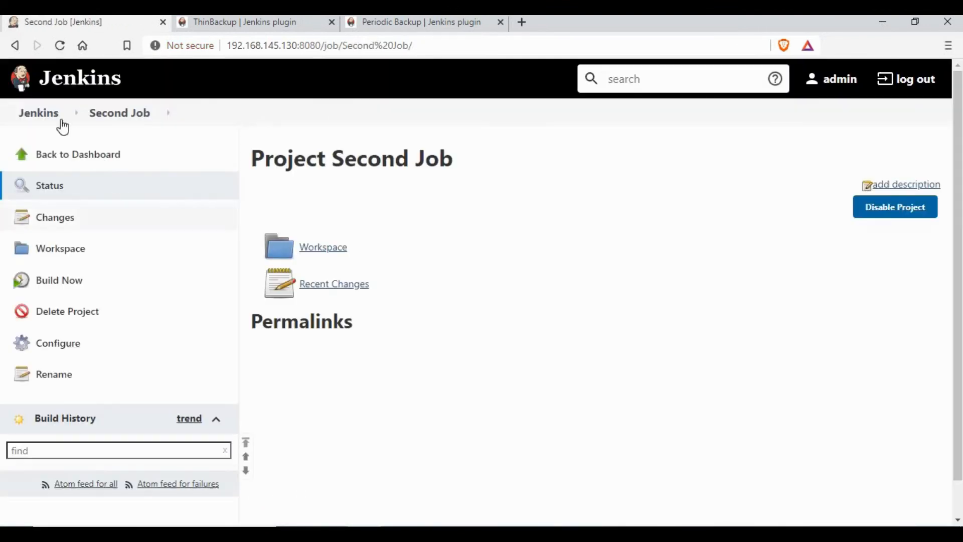
click(29, 118)
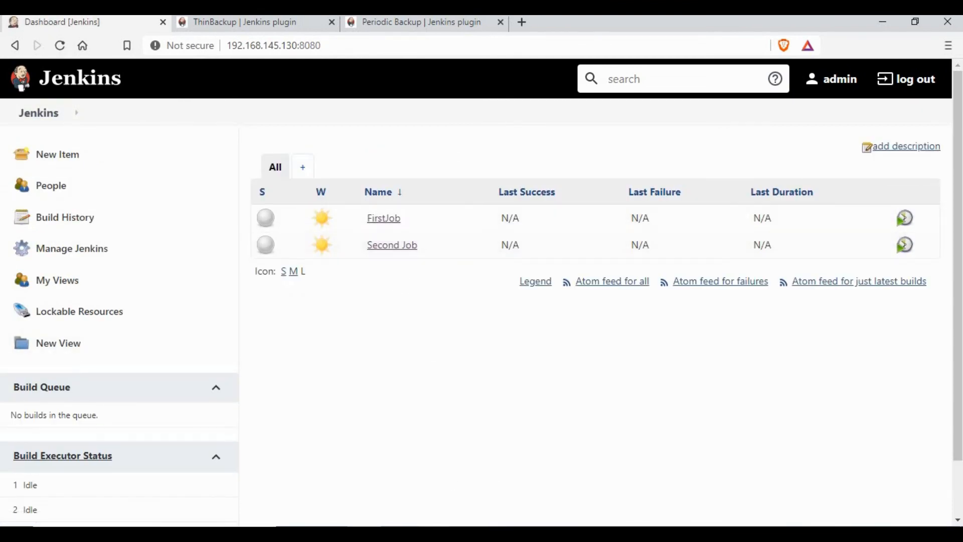
click(433, 533)
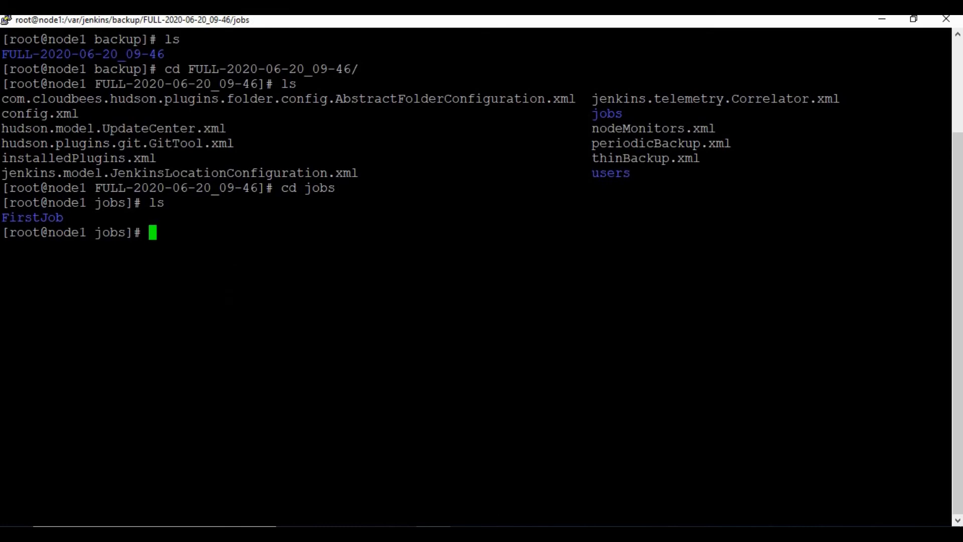
key(alt+Tab)
click(75, 251)
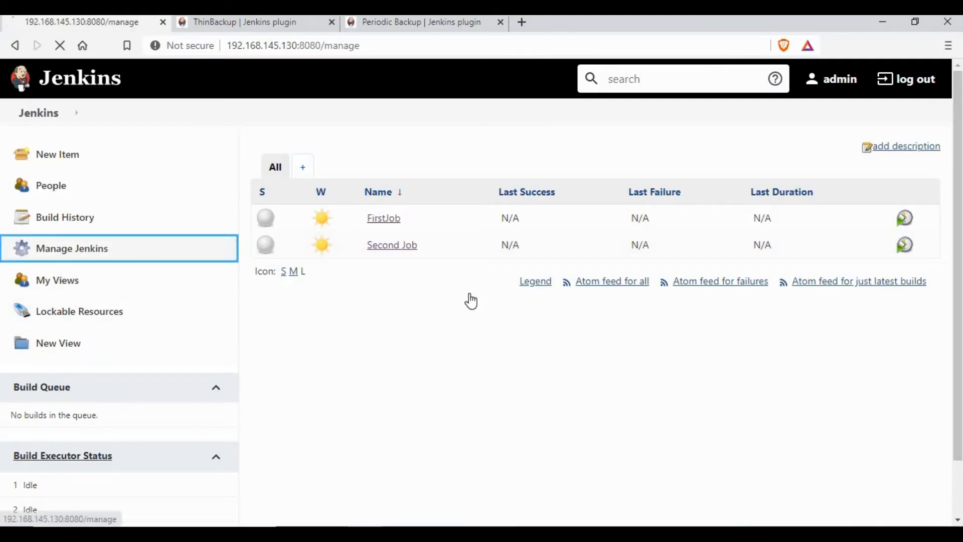
scroll(454, 299, down, 15)
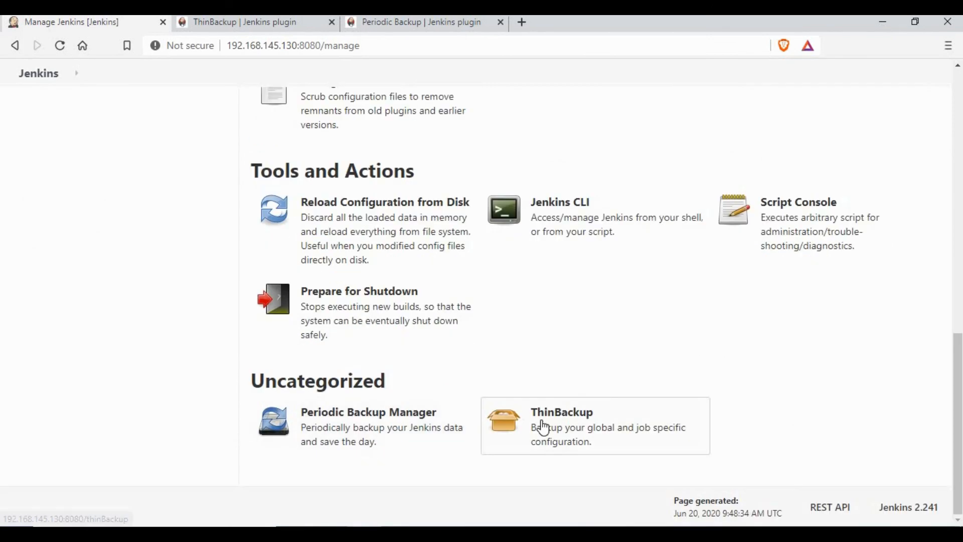
click(541, 424)
click(345, 259)
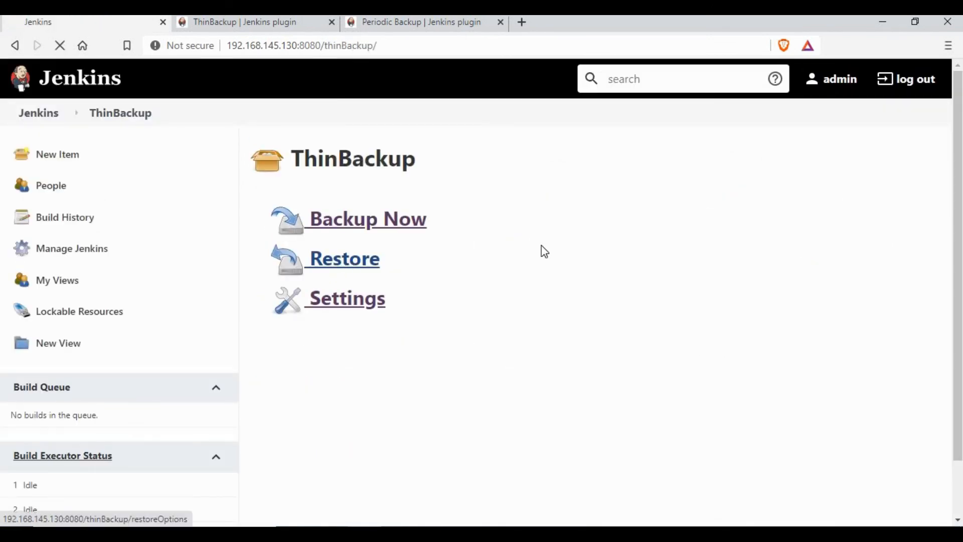
click(389, 221)
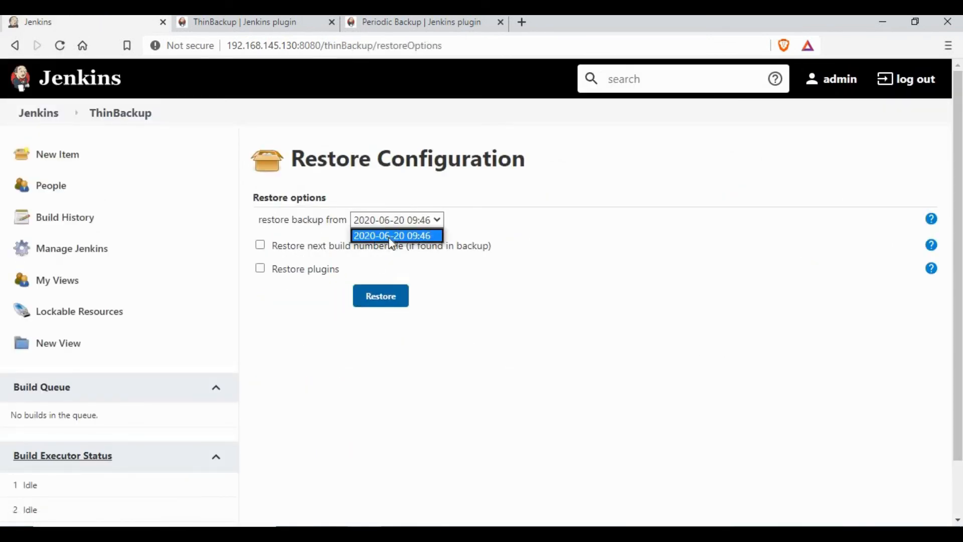
click(406, 239)
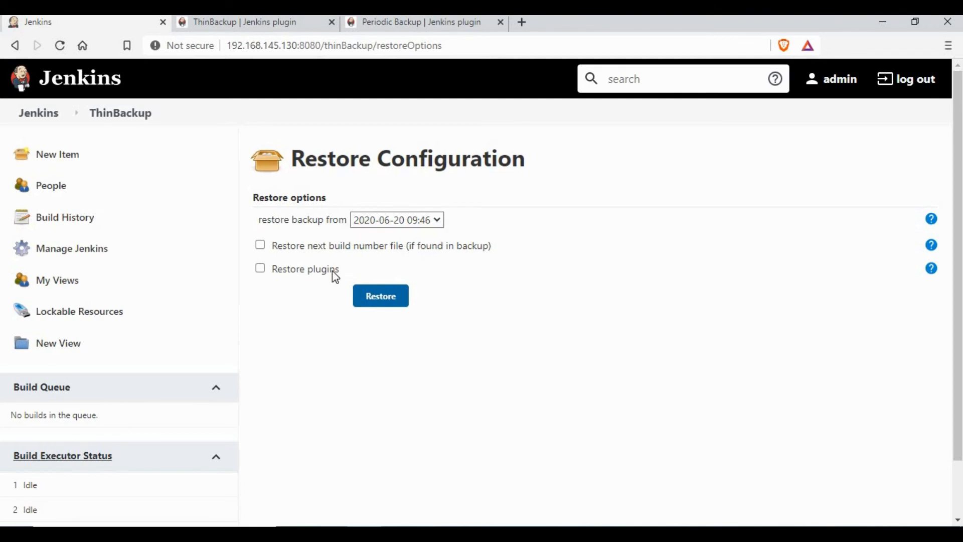
click(377, 300)
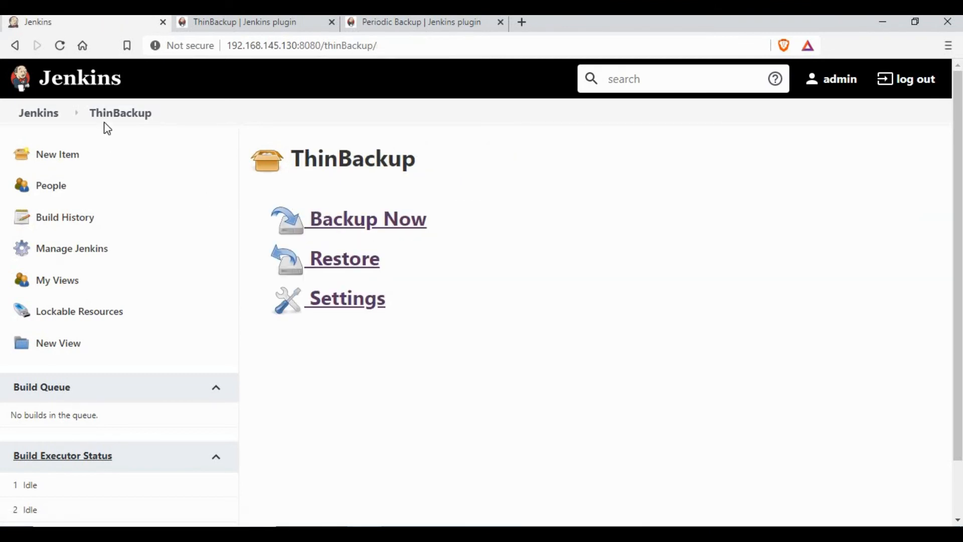
Reload the dashboard to confirm Second Job is gone, leaving only FirstJob.
click(60, 45)
click(46, 122)
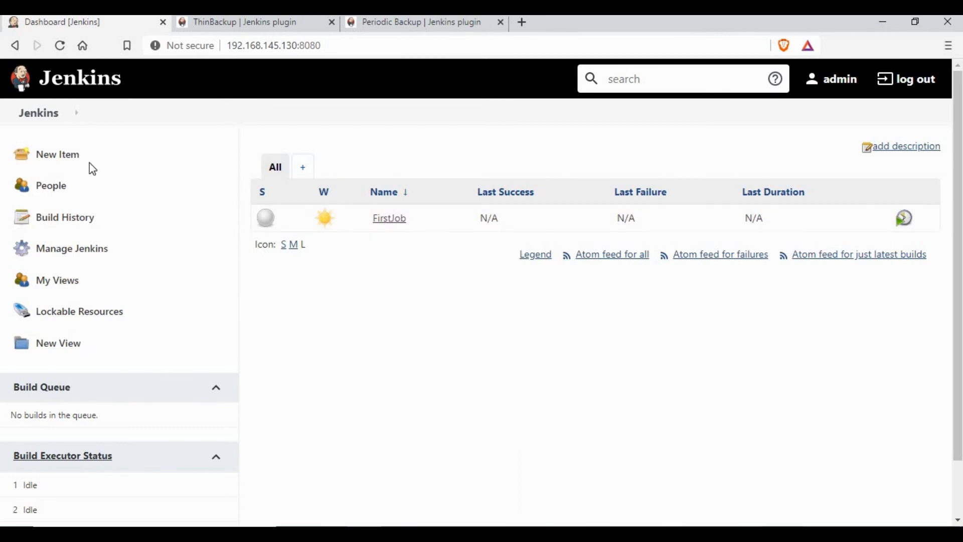
click(43, 116)
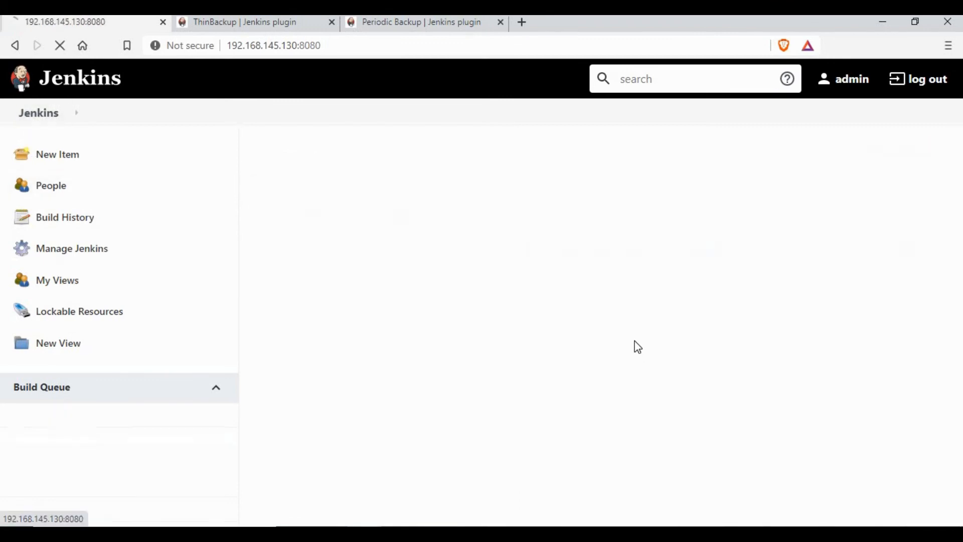
key(alt+Tab)
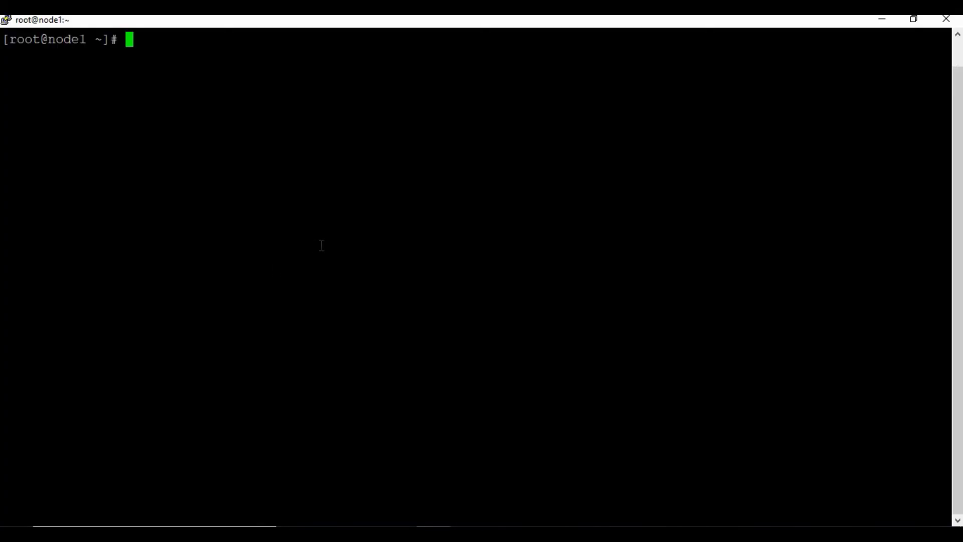
Type docker run -d -u root --name jenkinsnew with port 8080:808 and /var/jenkins, /tmp volumes.
text(docker ru)
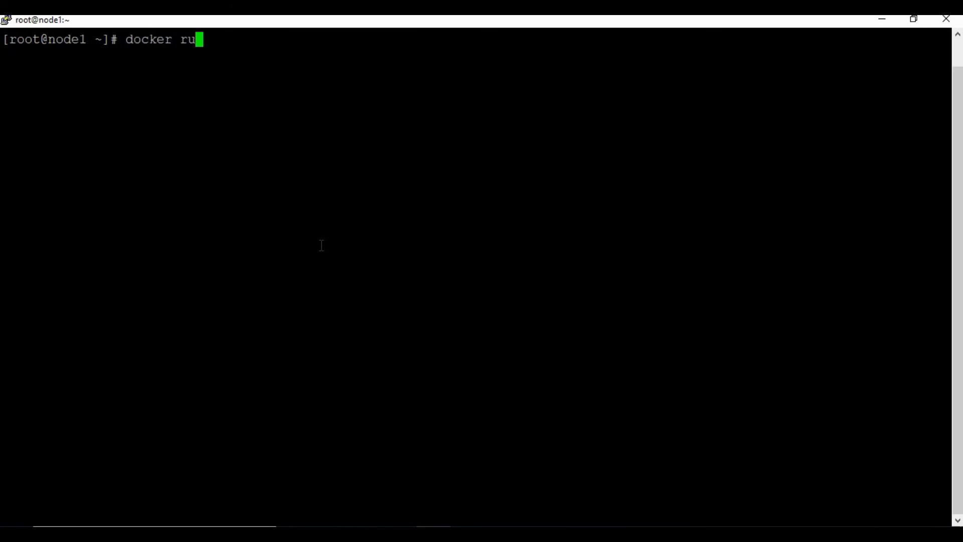
text(n -d -u root --)
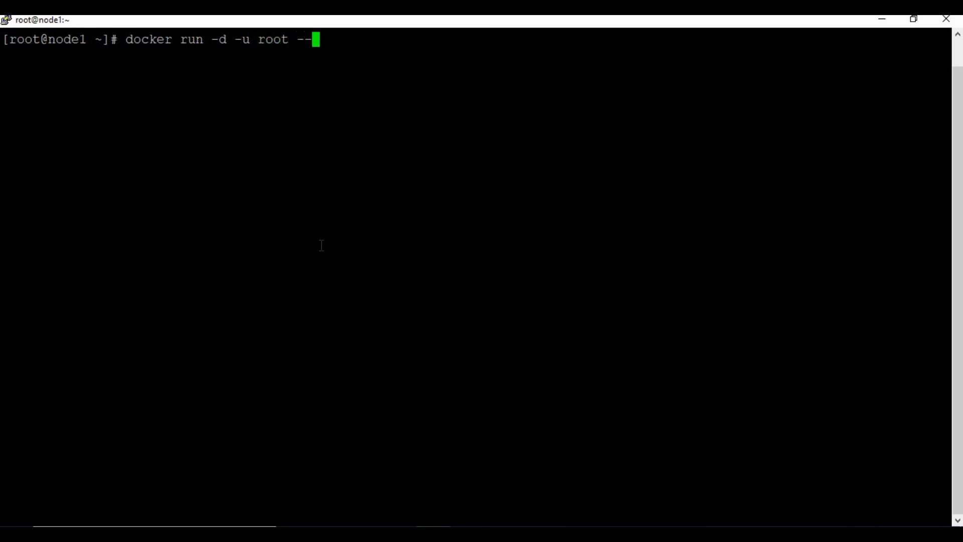
text(name jenkins 1)
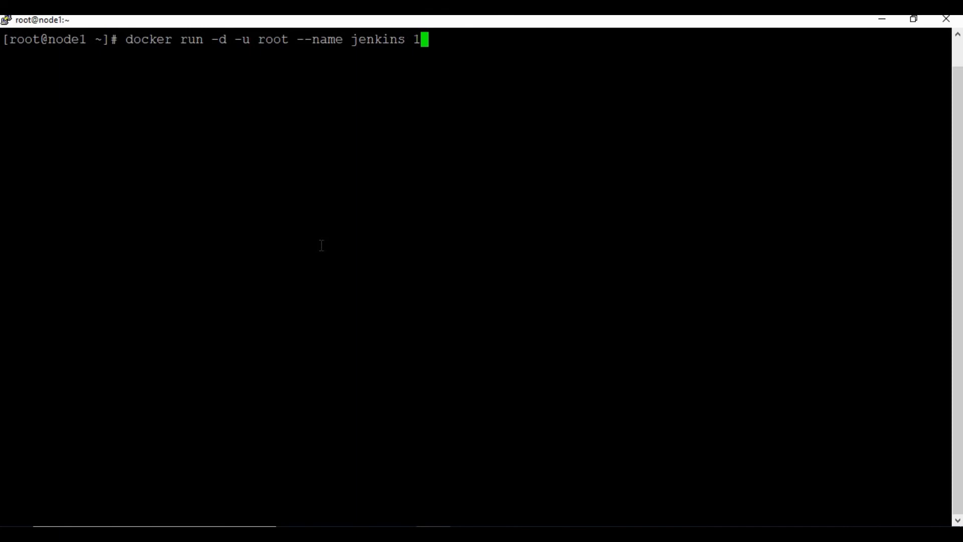
key(BackSpace)
key(BackSpace)
text(new -p 80)
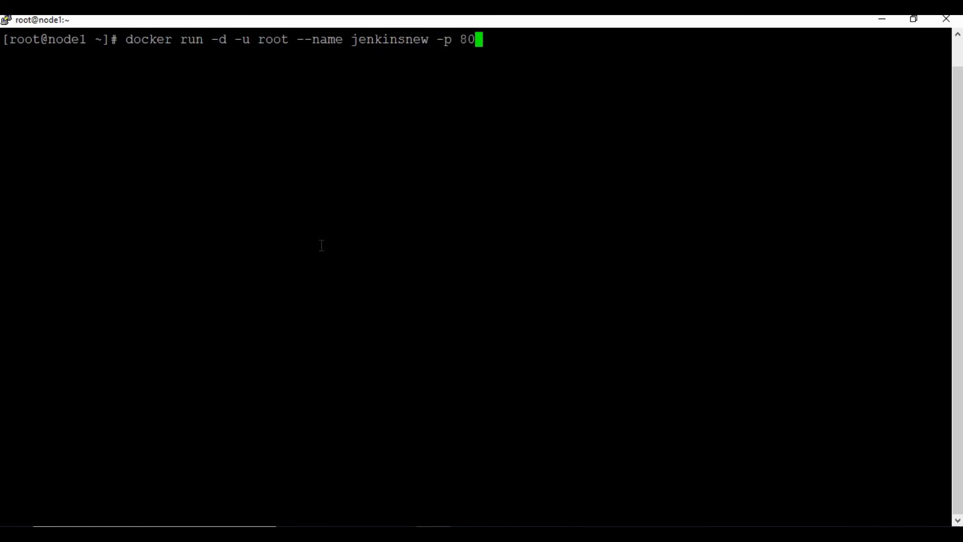
text(80:808 -)
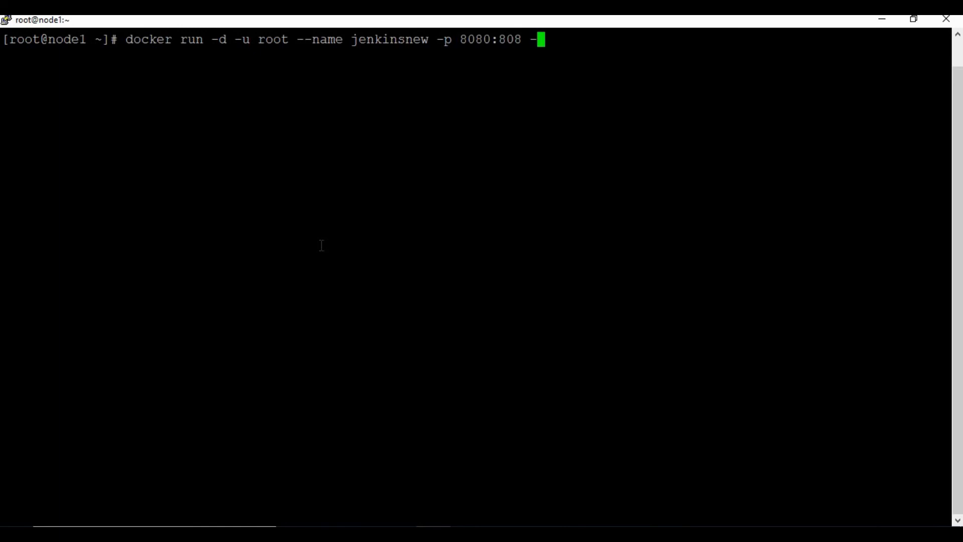
text(v /var/jenk)
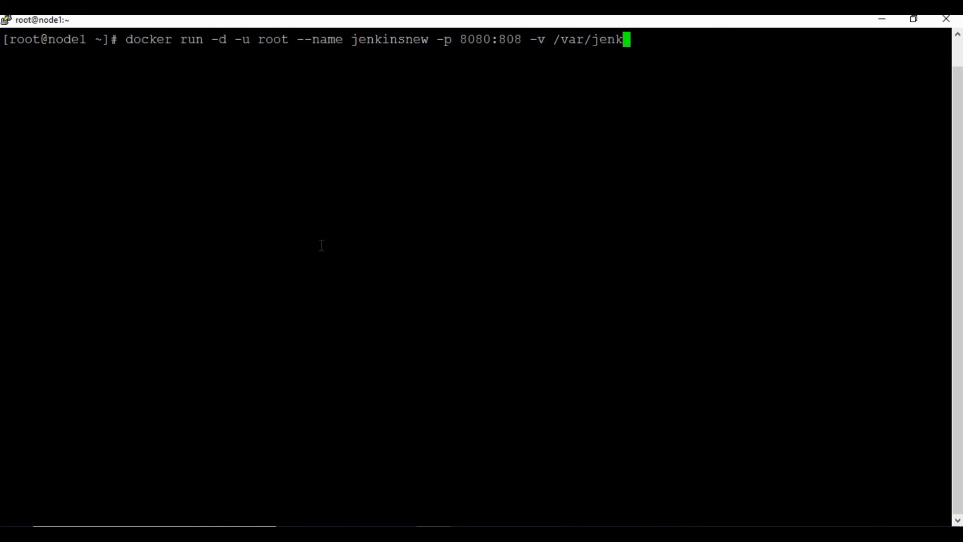
text(ins:/var)
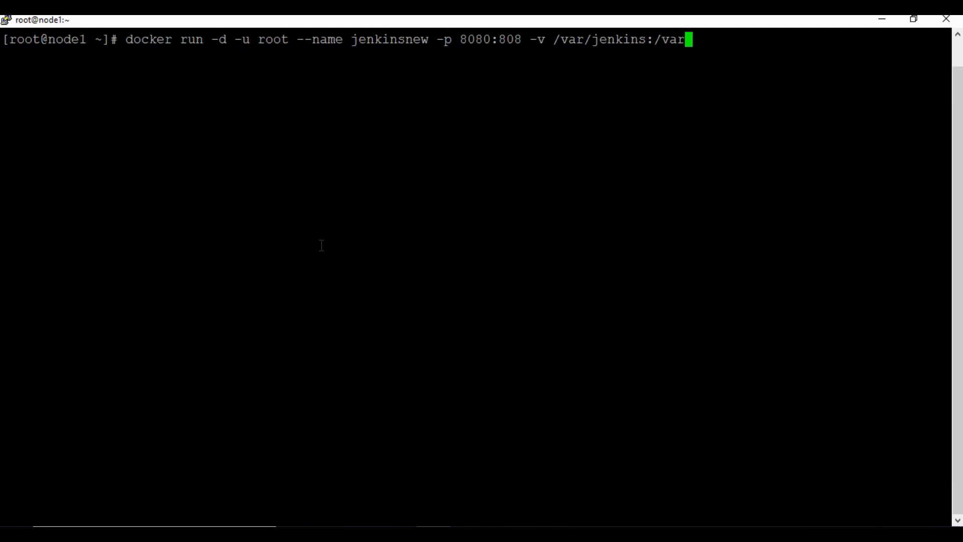
text(/jenkins)
text(_)
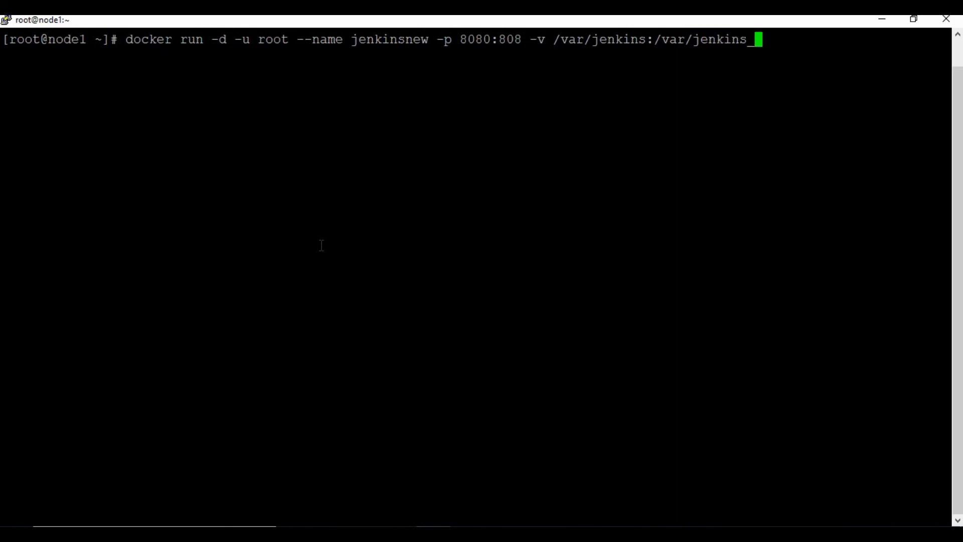
text(home -v /)
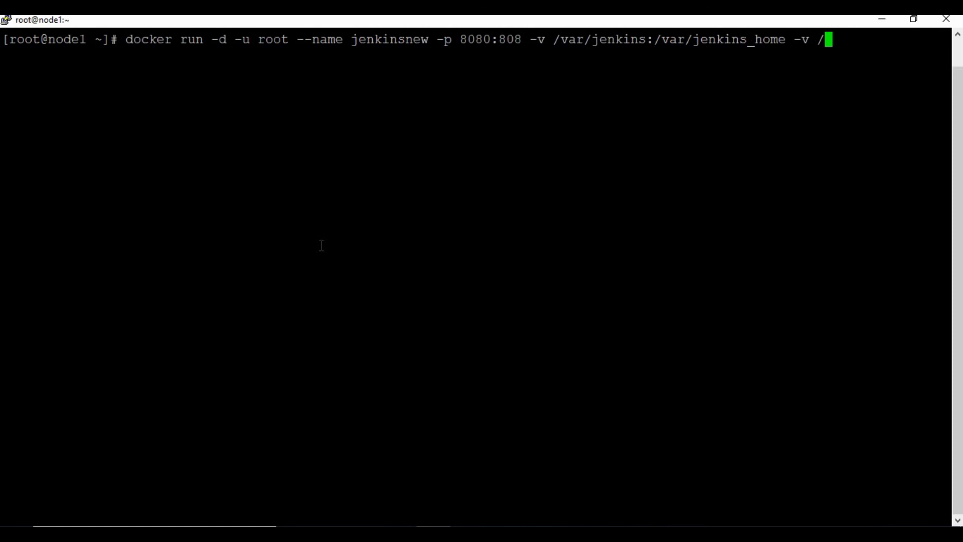
text(tmp/)
key(BackSpace)
text(/:/tmp/ jenkins/jenkins:latest)
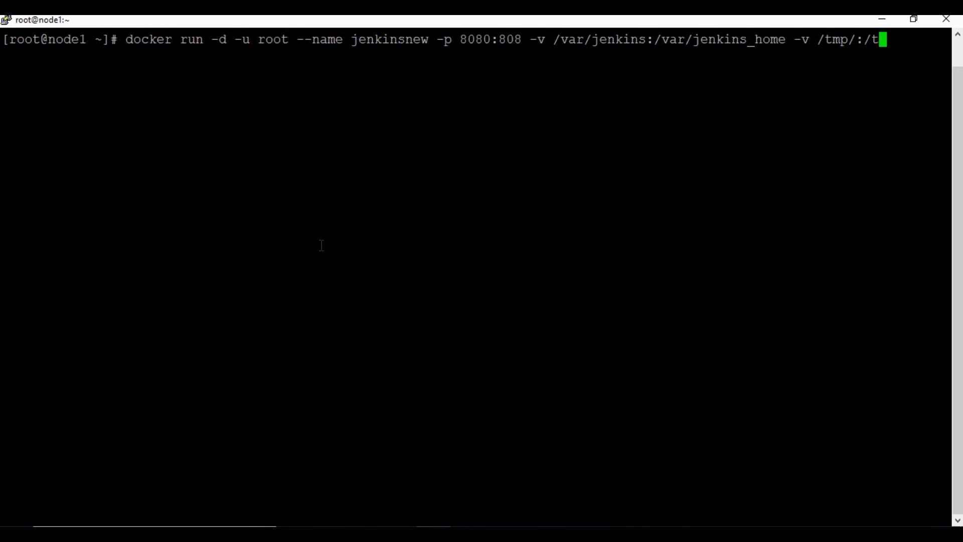
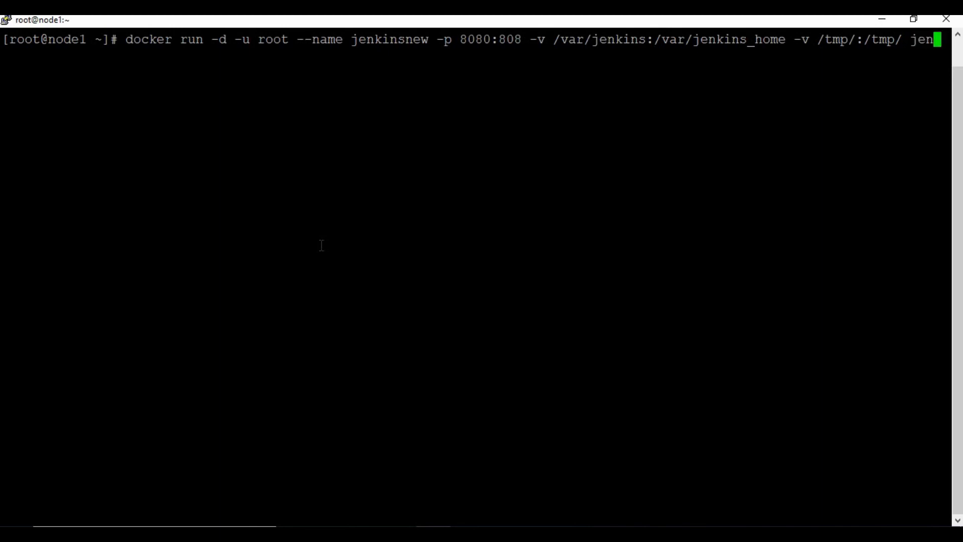
Finish the jenkinsnew docker run command with the jenkins/jenkins:latest image, without running it yet.
text(ins/jen)
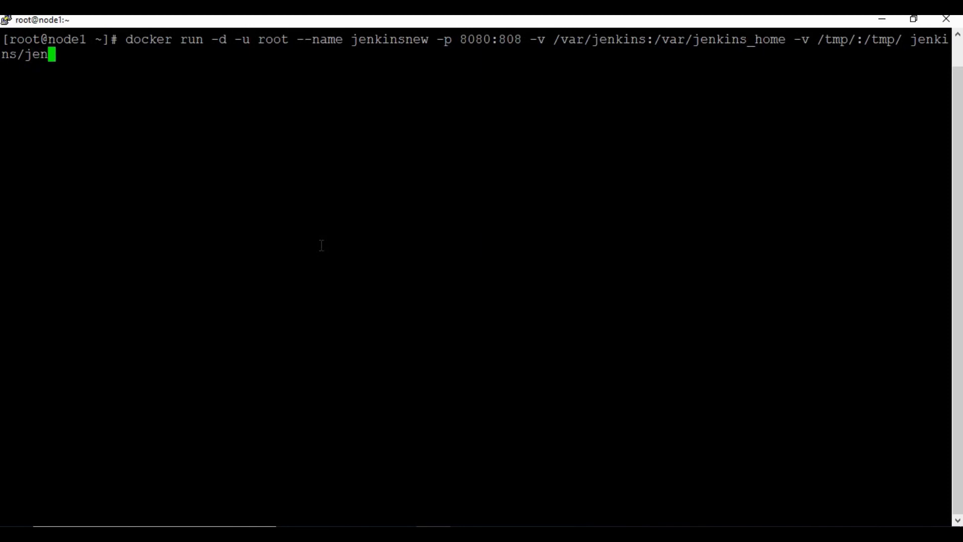
text(kins:latest)
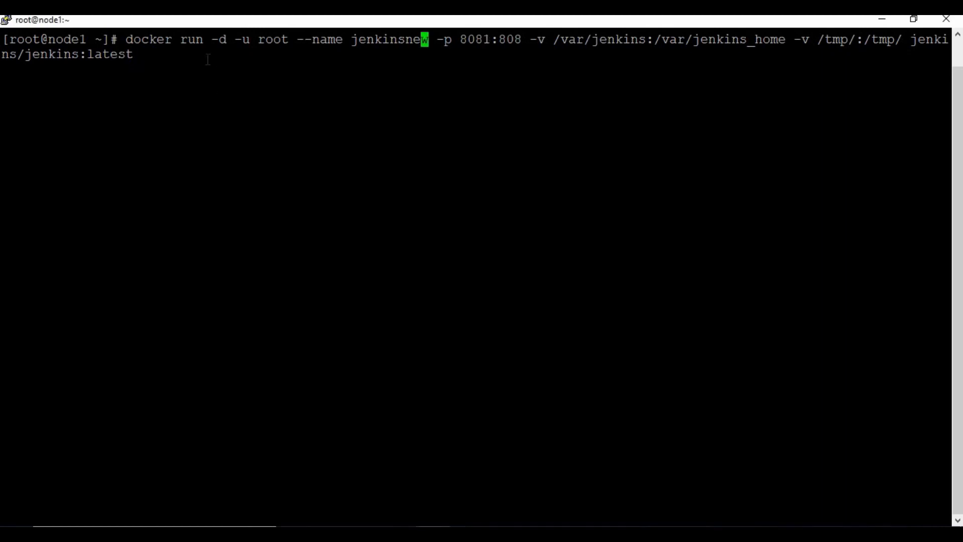
Run the docker command to start the jenkinsnew container on host port 8081.
double_click(488, 40)
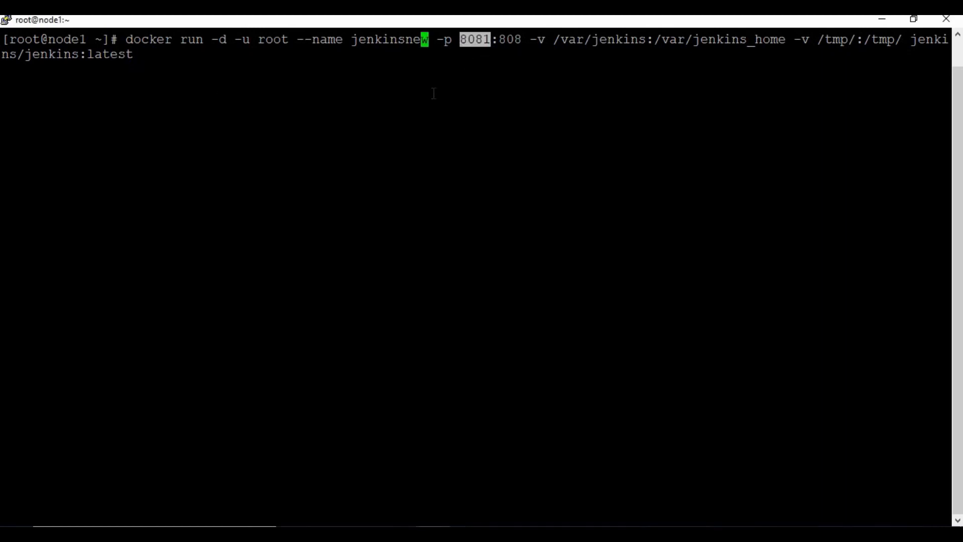
double_click(434, 93)
click(434, 94)
key(Return)
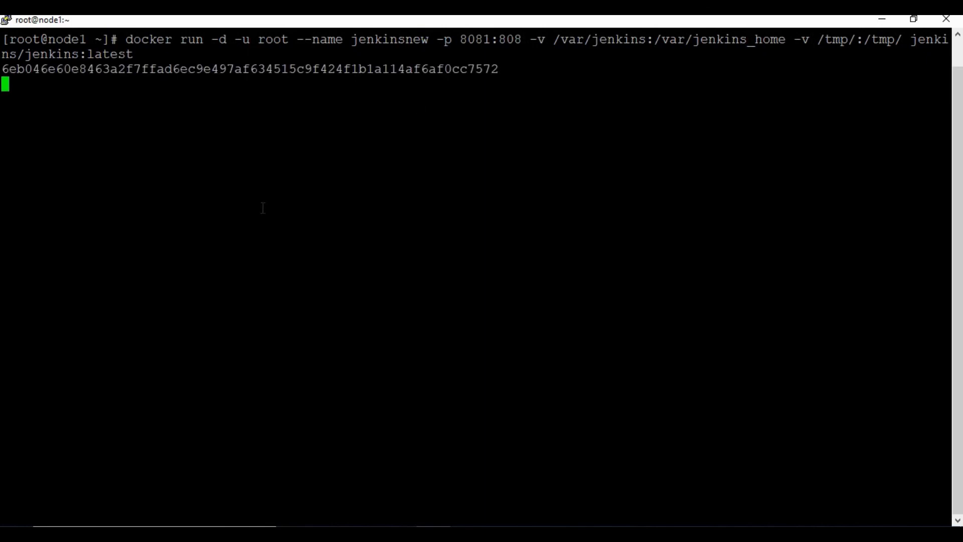
List running containers with docker ps and highlight jenkinsnew's 8081 port mapping.
text(docker ps)
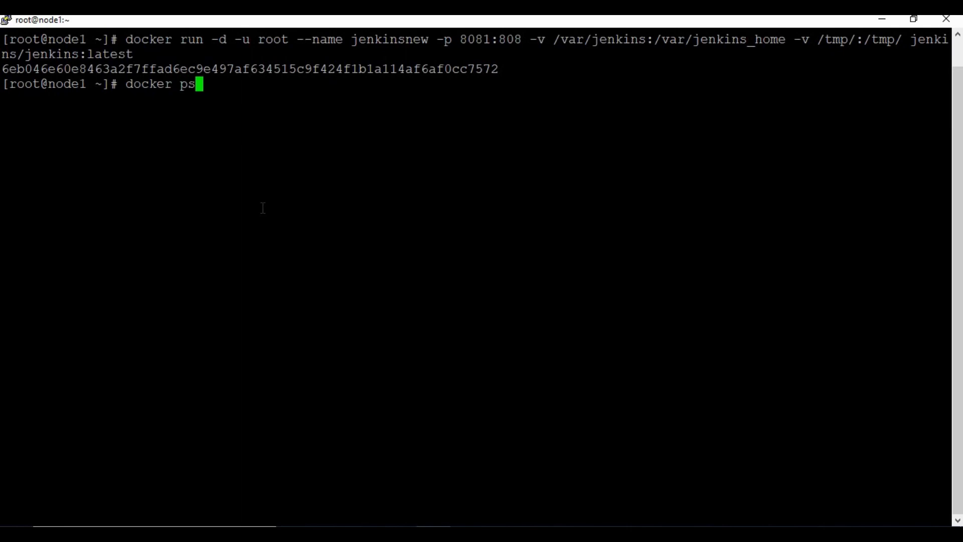
key(Return)
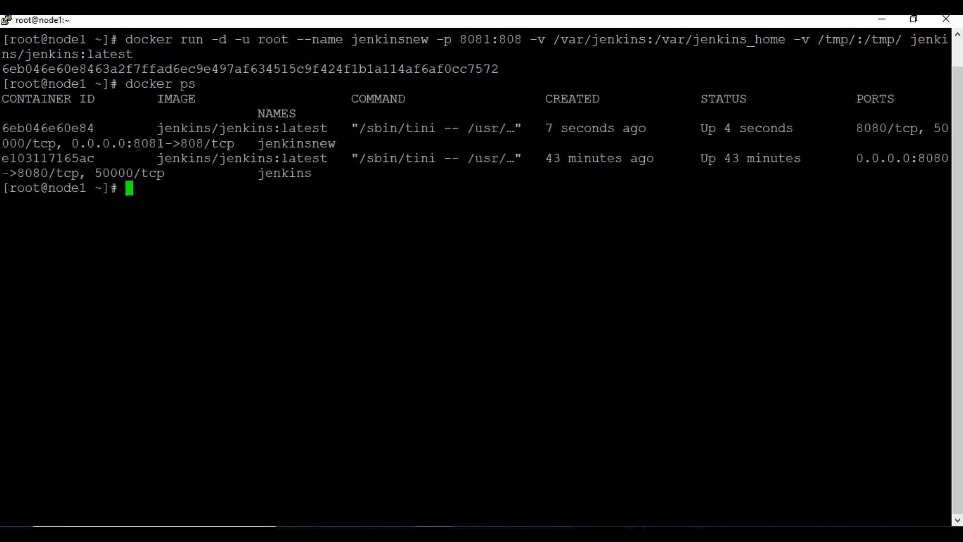
drag(127, 144, 194, 144)
Open the Periodic Backup Manager's configuration page from Manage Jenkins.
click(452, 376)
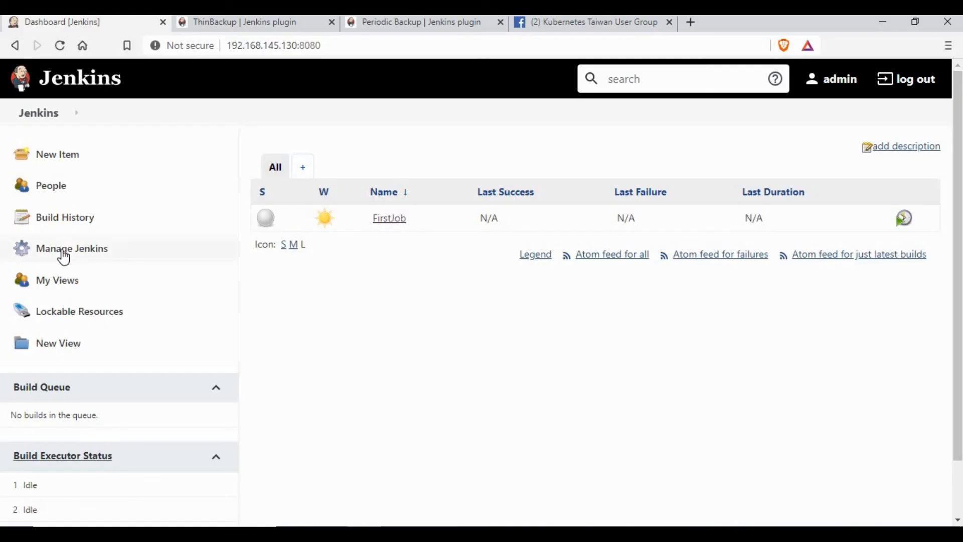
click(62, 251)
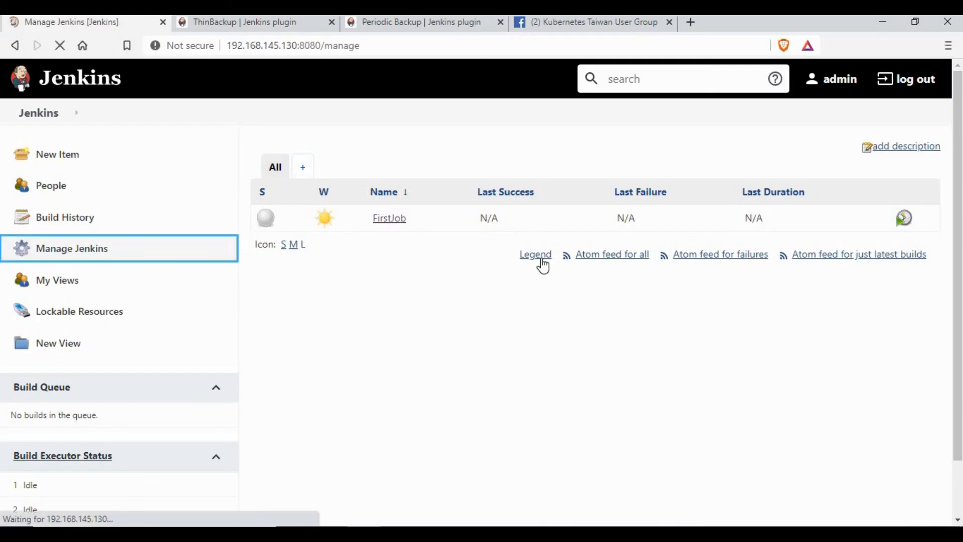
scroll(618, 442, down, 10)
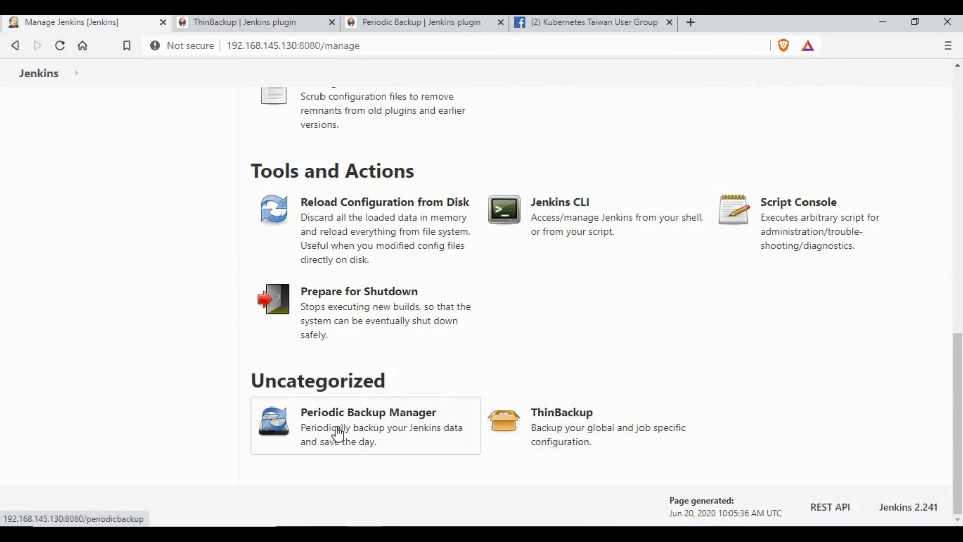
click(338, 434)
click(56, 248)
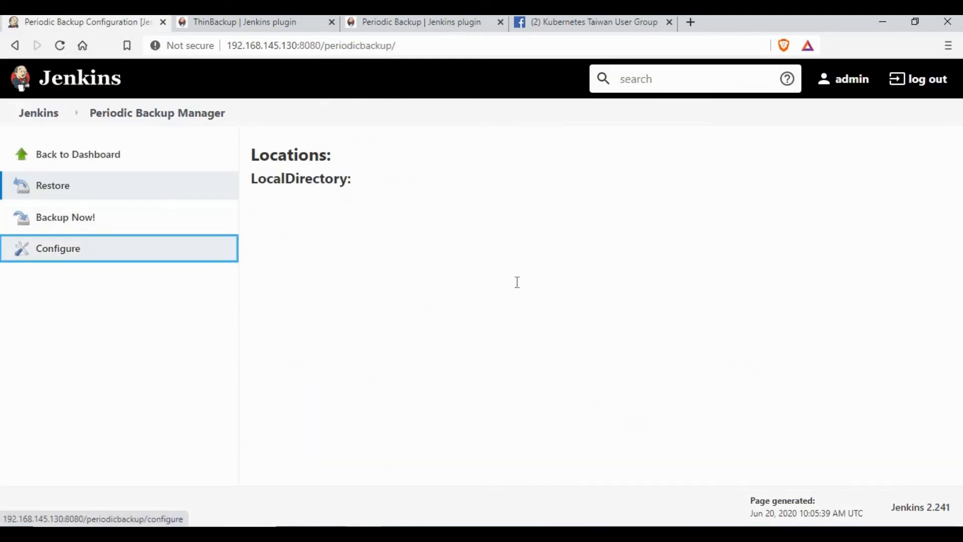
scroll(537, 344, down, 5)
Enter a tmp path in Backup directory path and run Validate path on it.
click(398, 296)
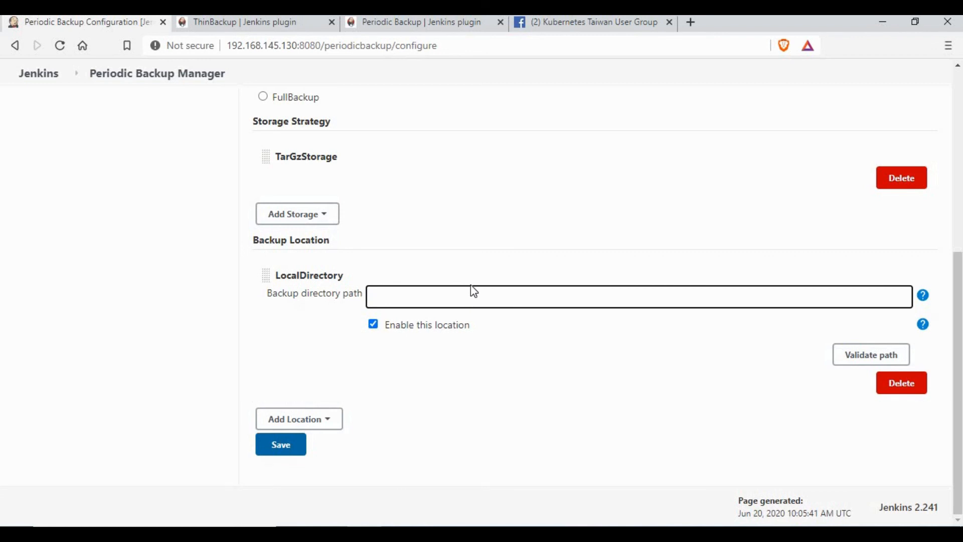
text(/var)
key(BackSpace)
key(BackSpace)
text(tm)
click(853, 362)
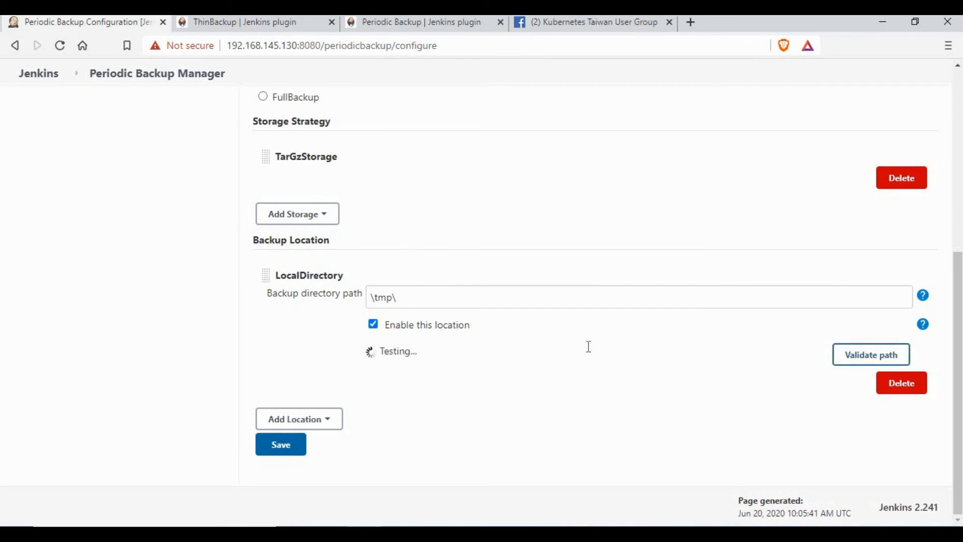
click(438, 292)
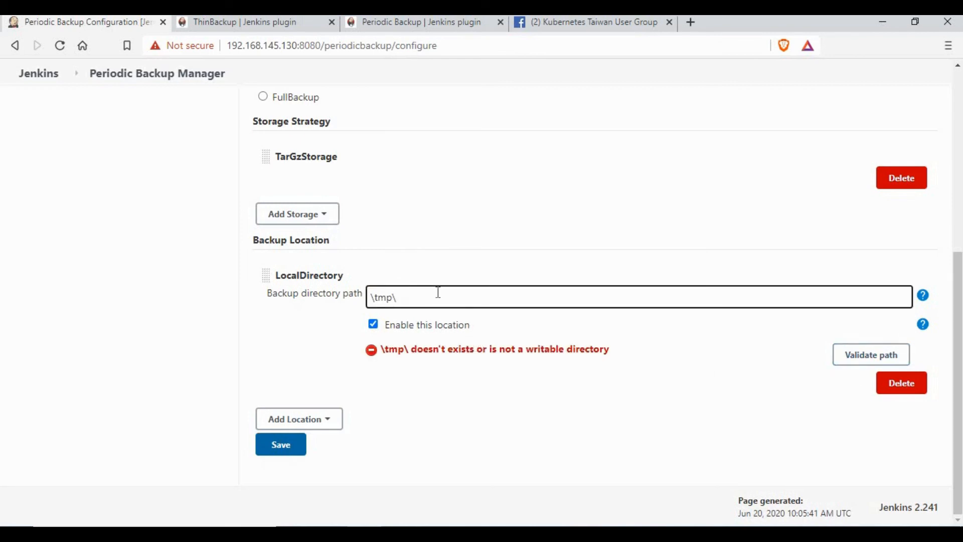
key(BackSpace)
click(885, 363)
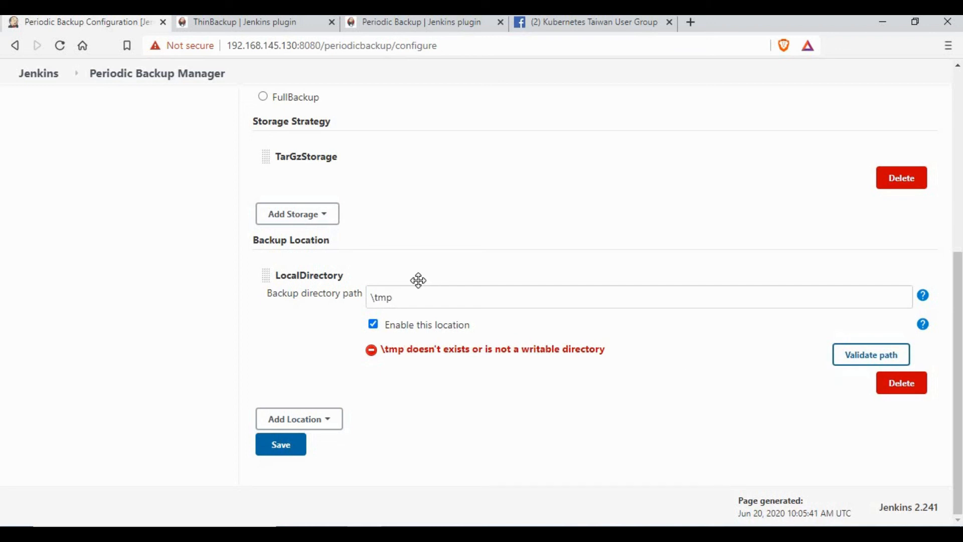
Correct the backup directory path to /tmp/, validate it, and save the settings.
click(357, 293)
click(372, 296)
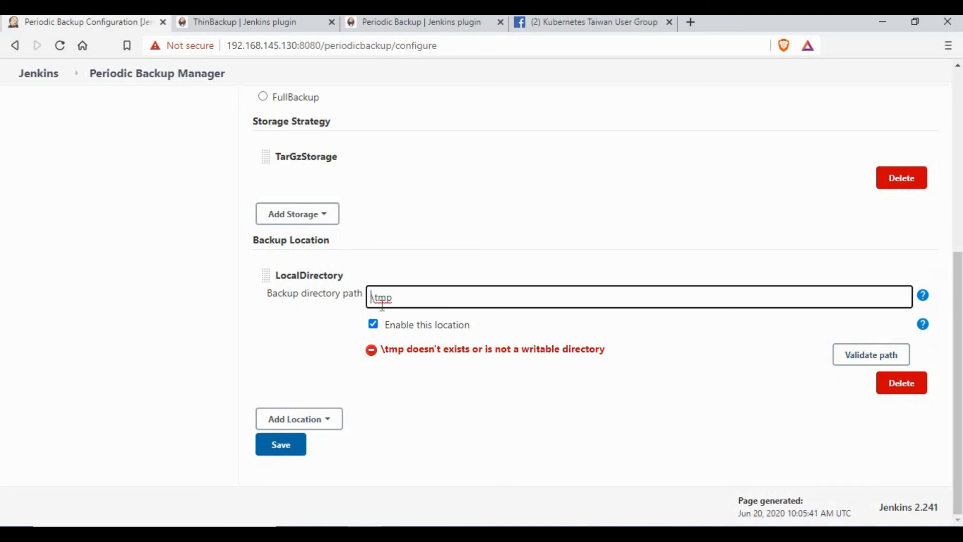
key(Delete)
text(/)
key(End)
text(/)
click(868, 355)
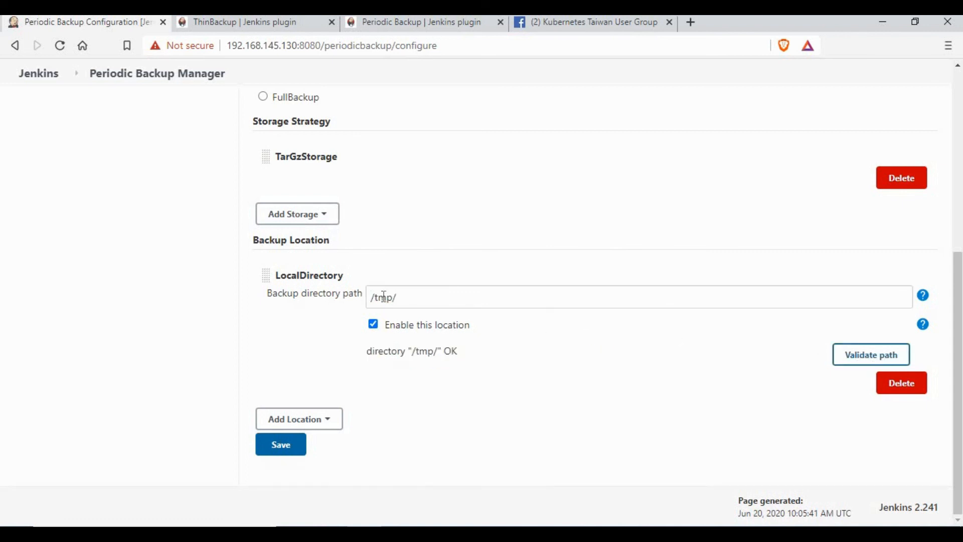
click(276, 454)
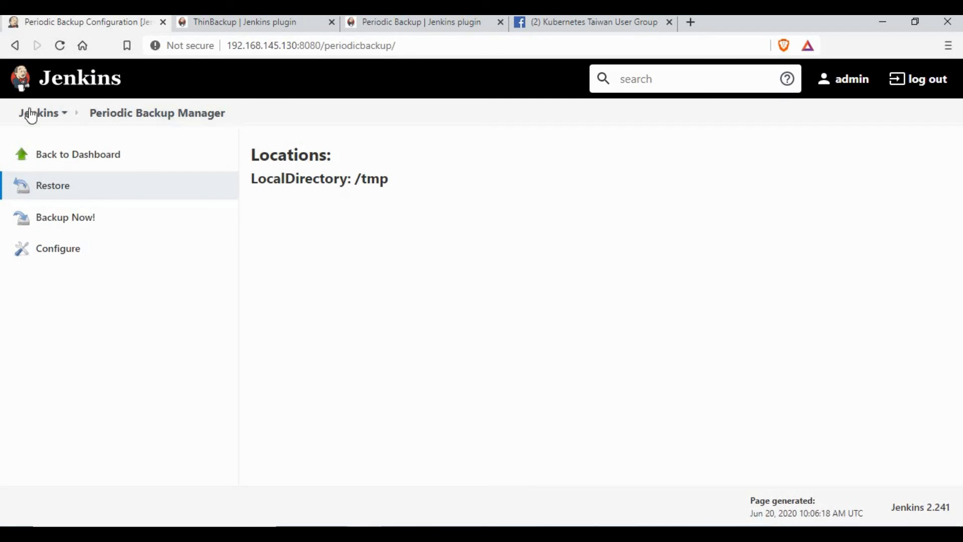
click(36, 113)
Open the ThinBackup settings page from Manage Jenkins.
click(79, 253)
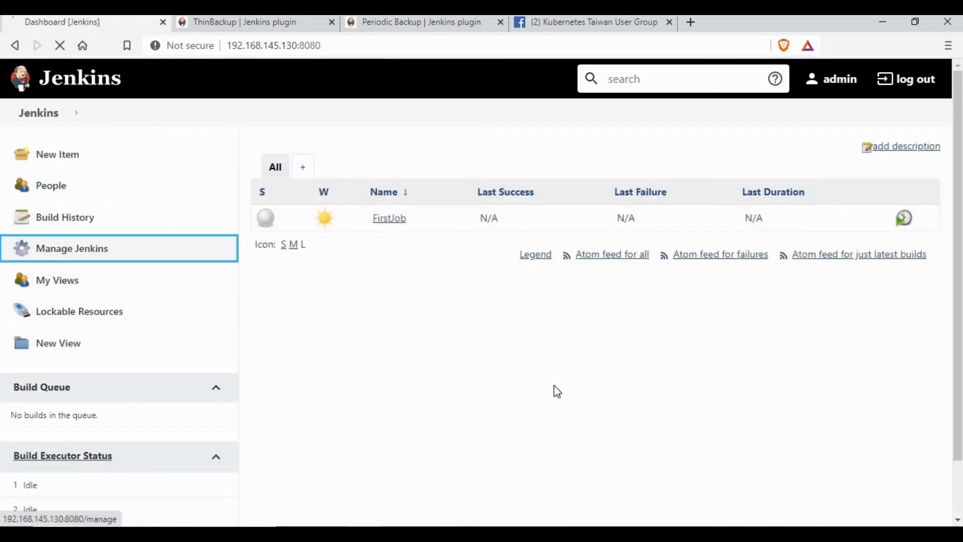
scroll(580, 430, down, 8)
scroll(623, 473, down, 5)
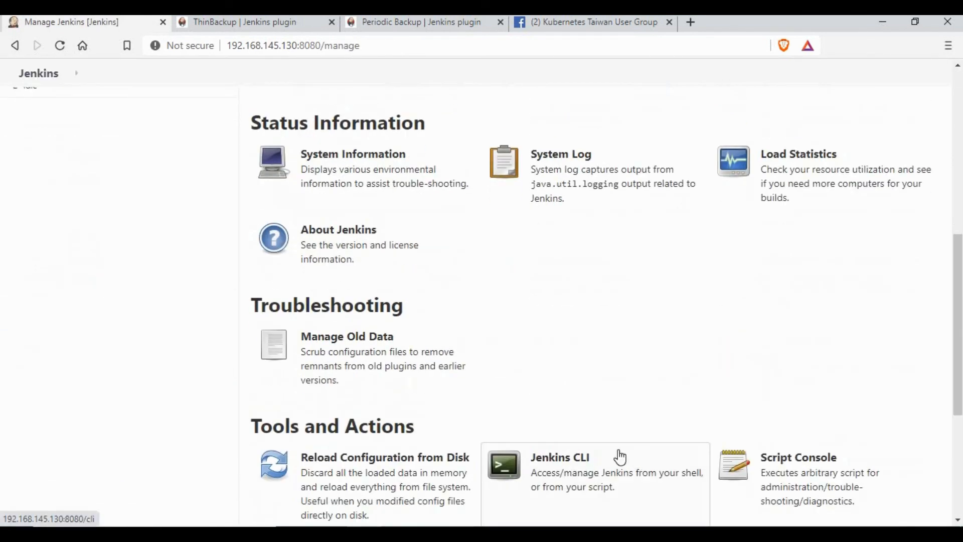
click(590, 440)
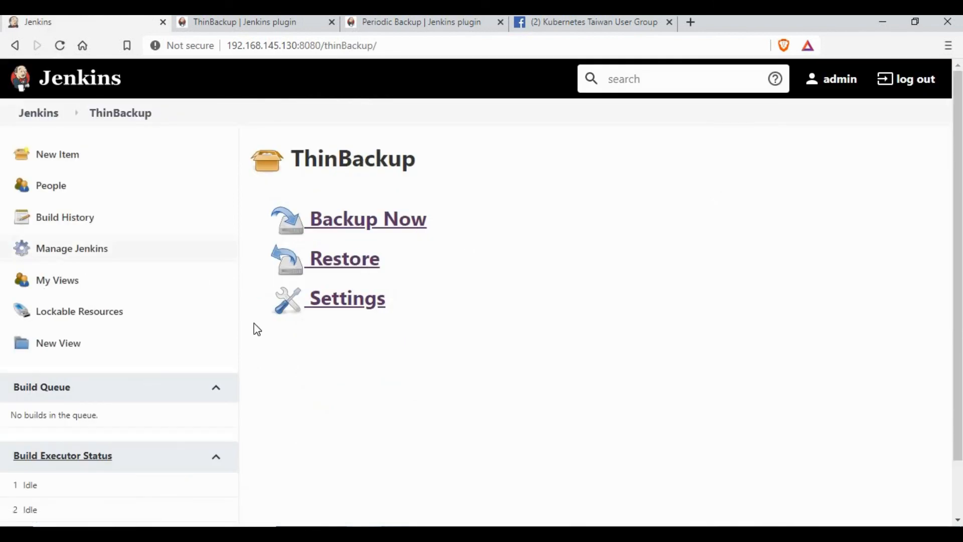
click(346, 301)
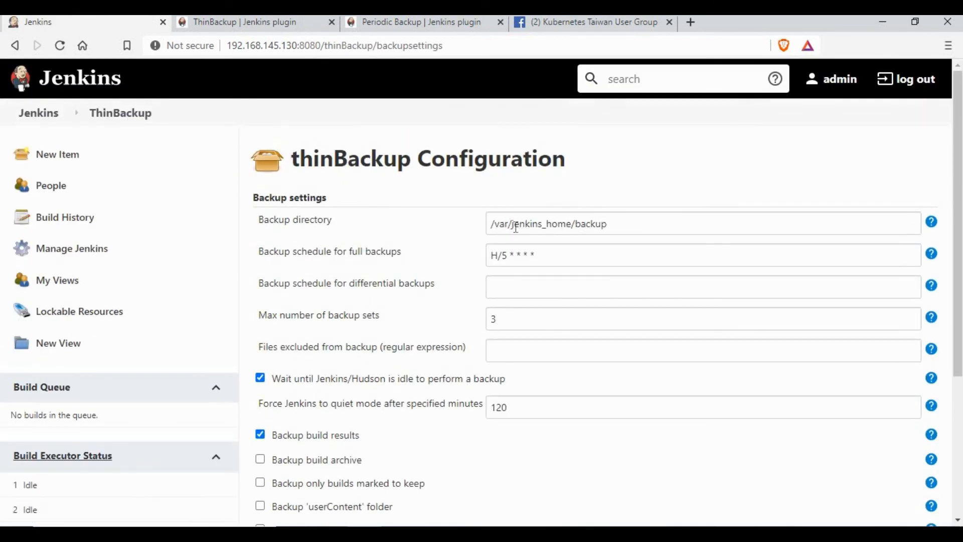
Replace the thinBackup backup directory /var/jenkins_home/backup with /tmp/ and save.
triple_click(719, 223)
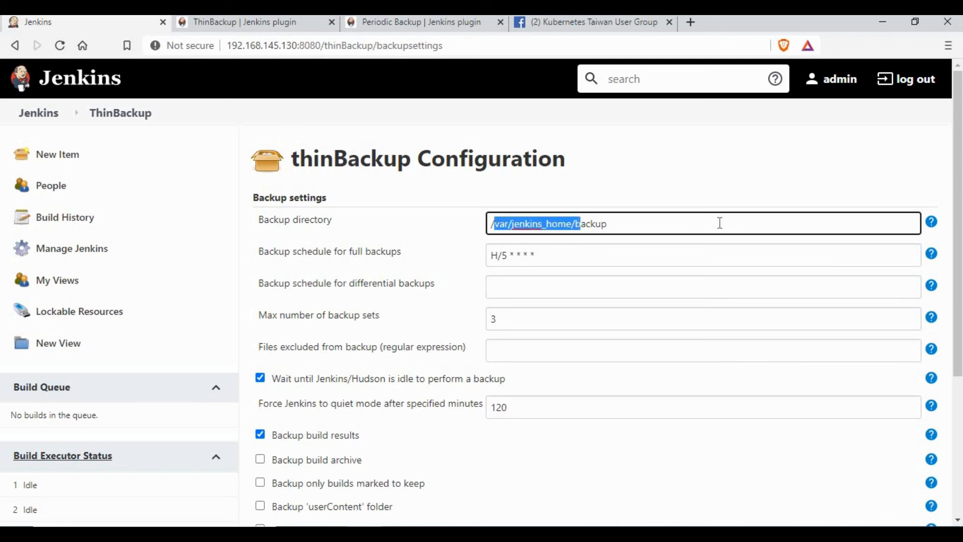
text(/tmp)
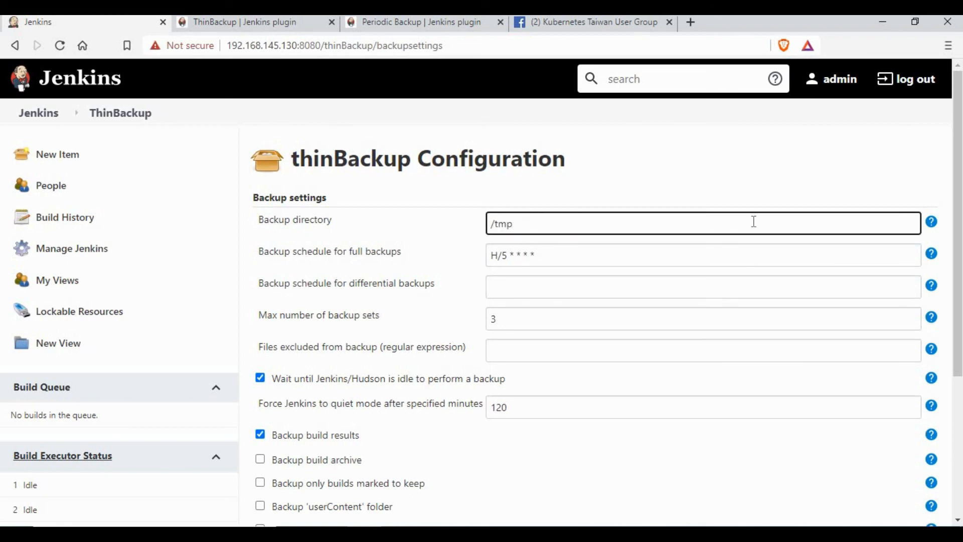
text(/)
scroll(748, 308, down, 4)
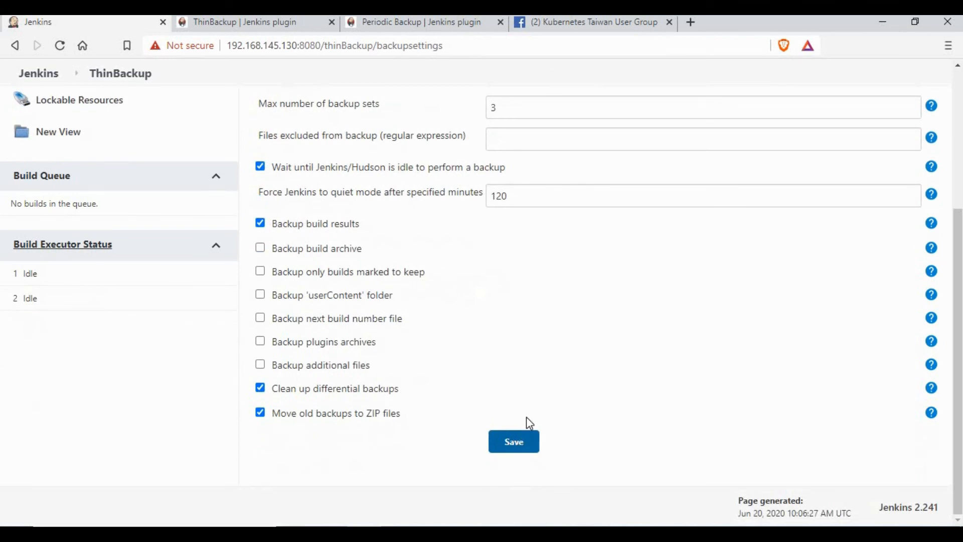
click(522, 435)
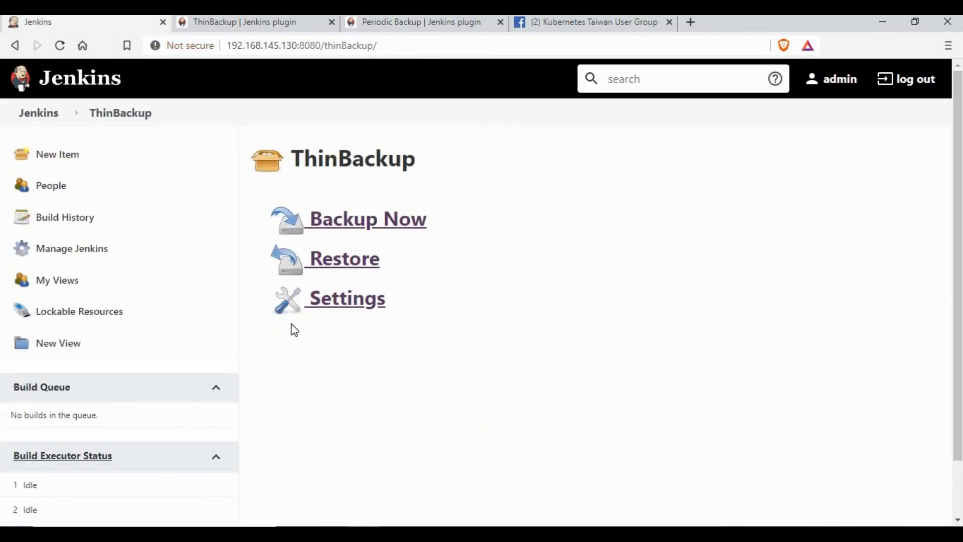
click(434, 534)
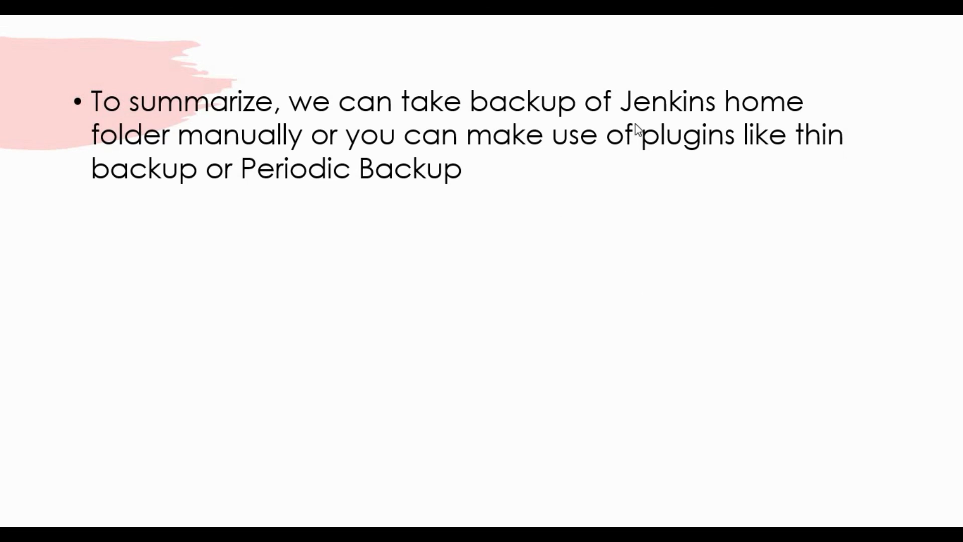
Reveal the second summary bullet about backing up with the ThinBackup or Periodic Backup plugins.
click(611, 135)
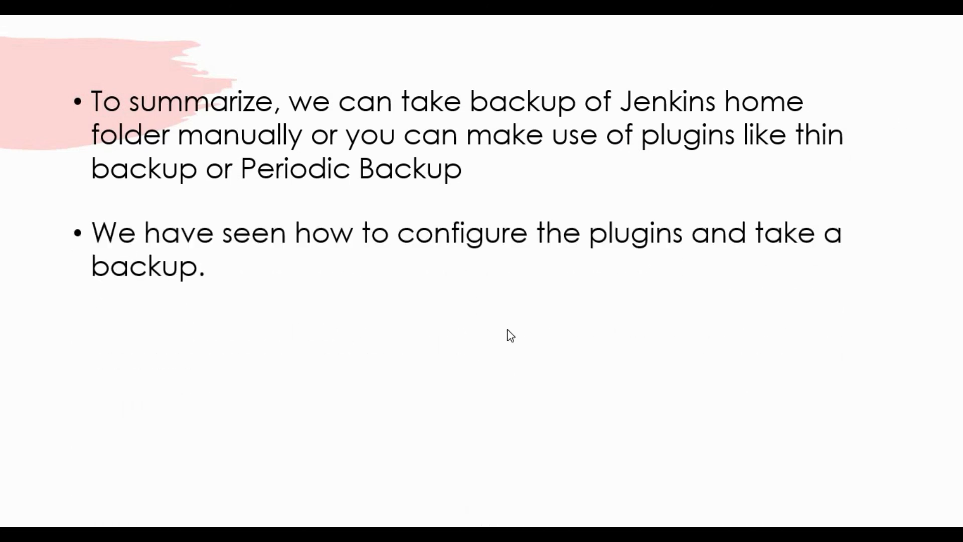